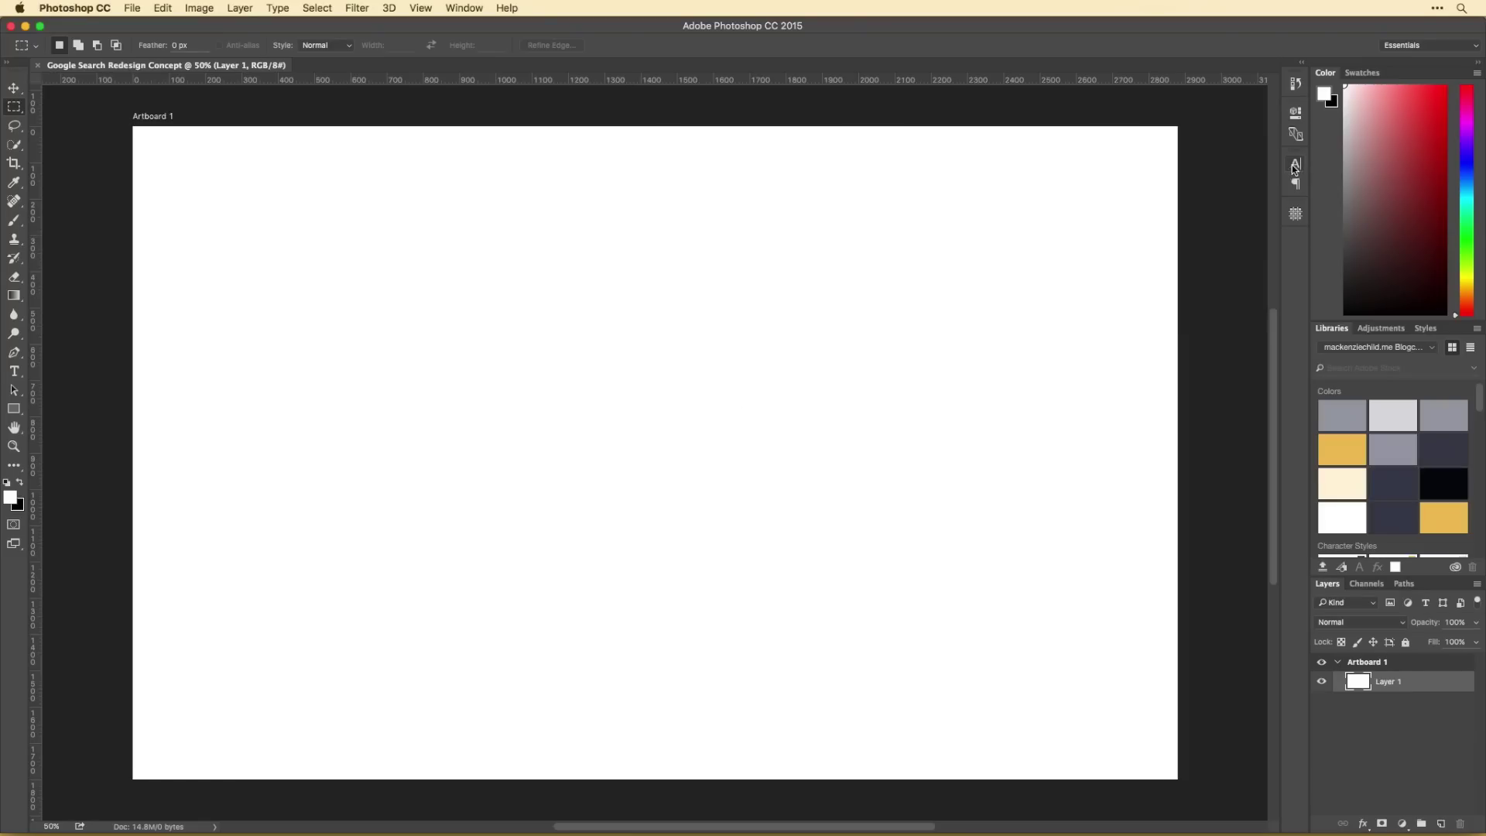
# Step: Add vertical guides at 2.5% and 25% margins on both sides, plus a horizontal guide near the artboard's upper edge
pyautogui.click(1295, 214)
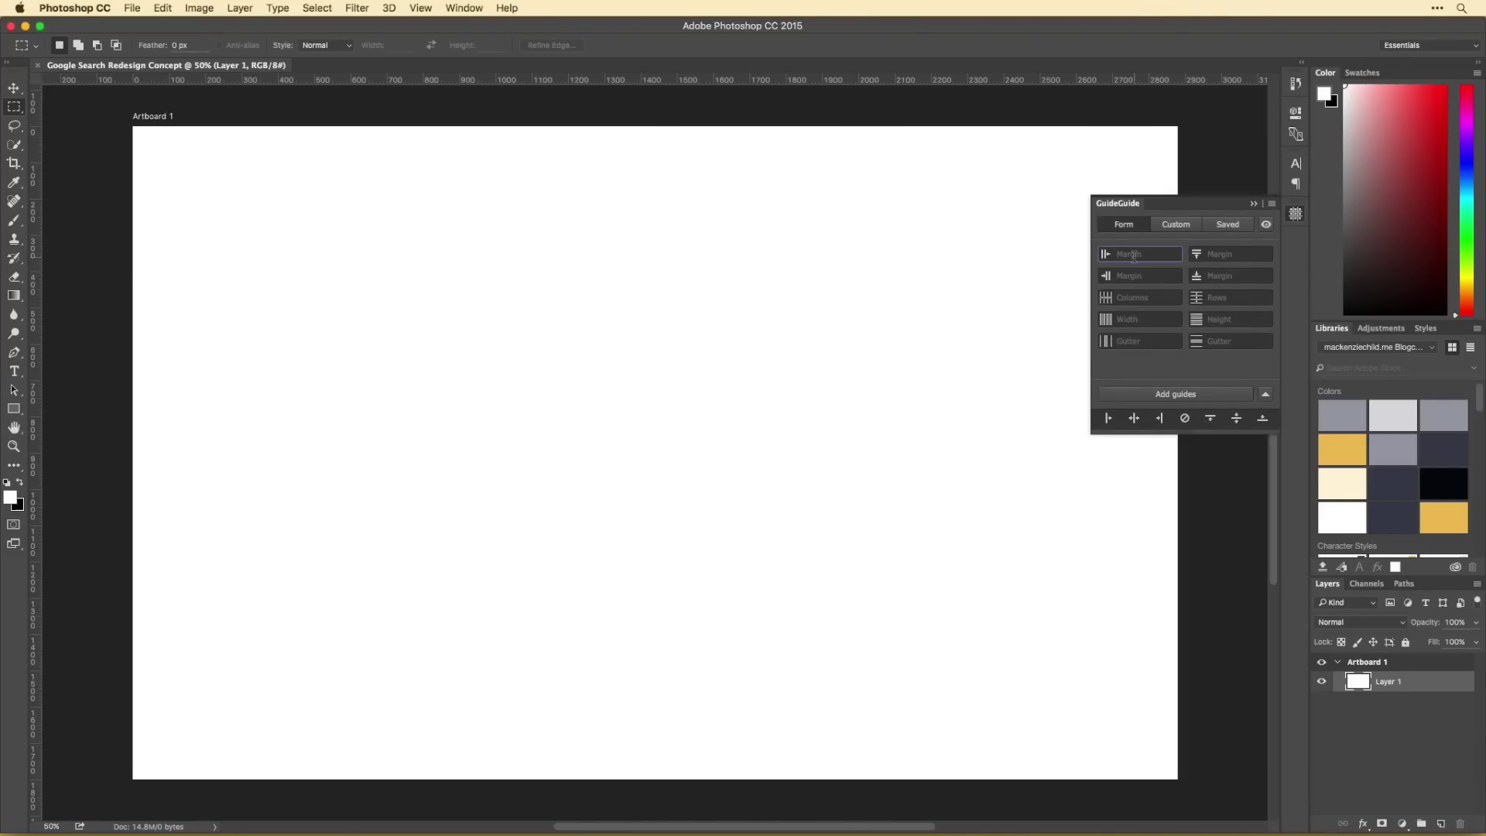
pyautogui.press('Return')
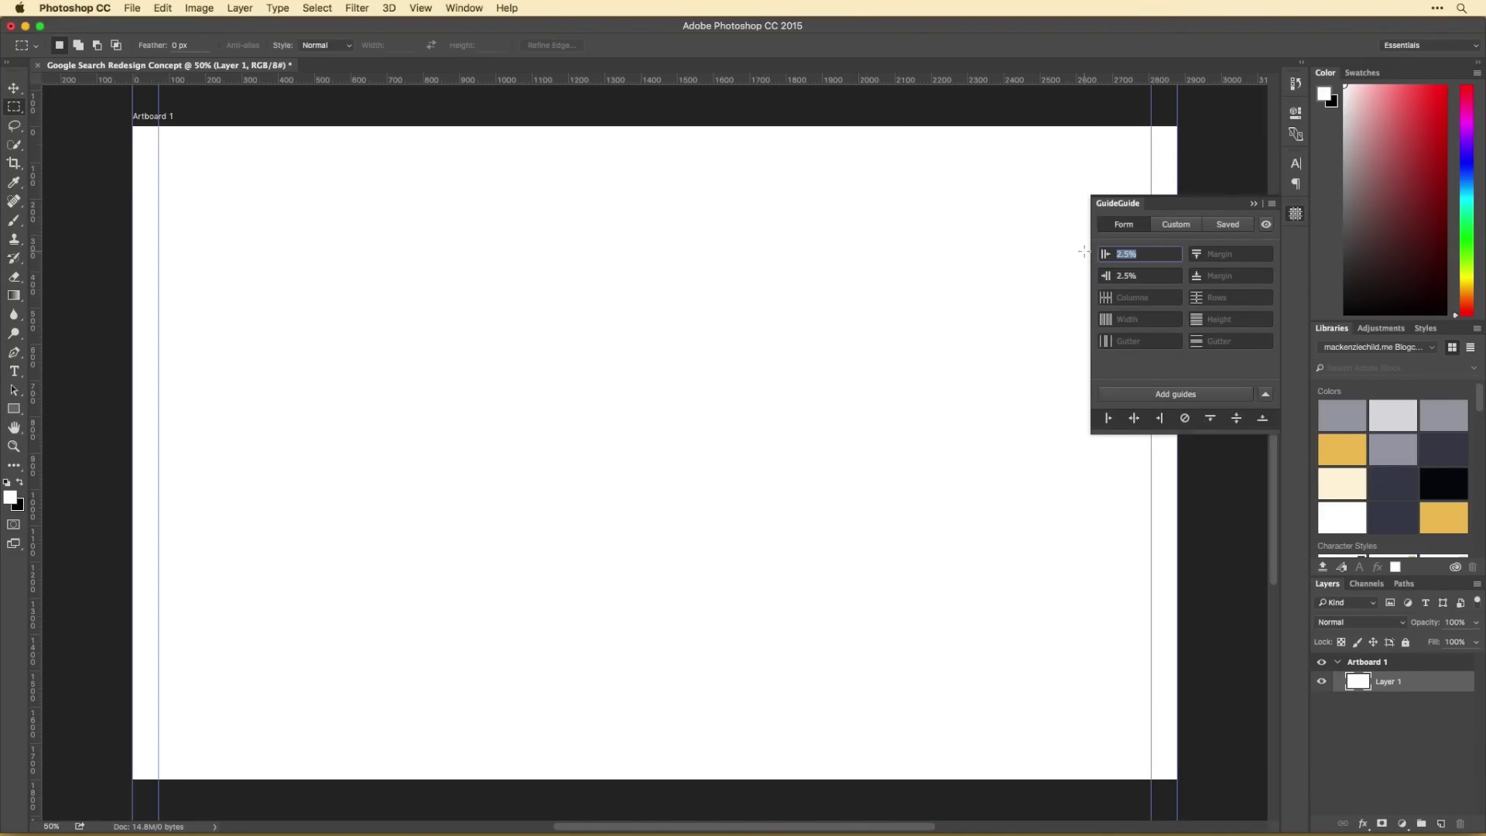
pyautogui.click(1130, 254)
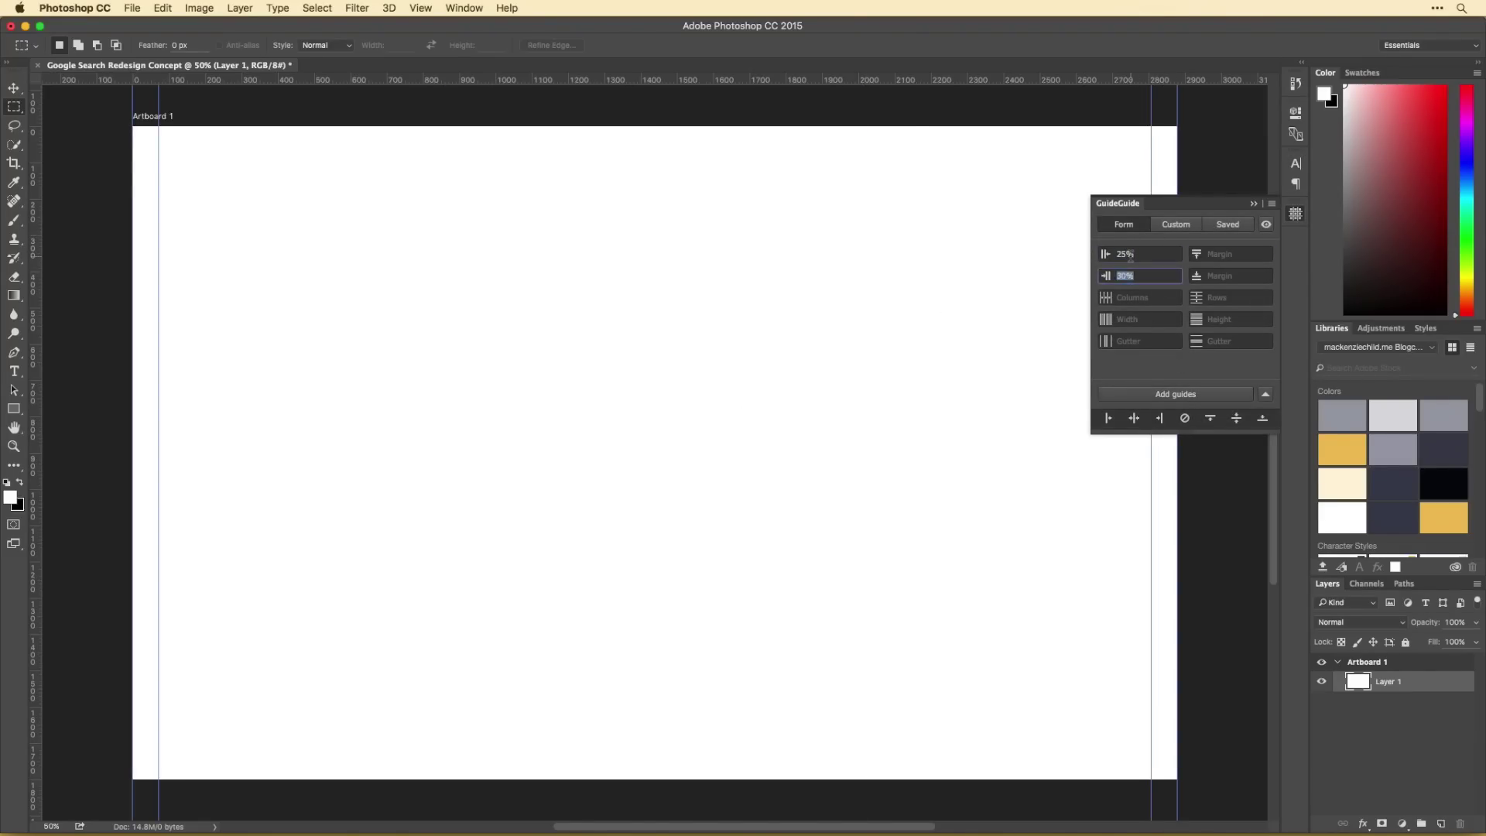
pyautogui.click(1295, 215)
pyautogui.moveTo(825, 80); pyautogui.dragTo(825, 165)
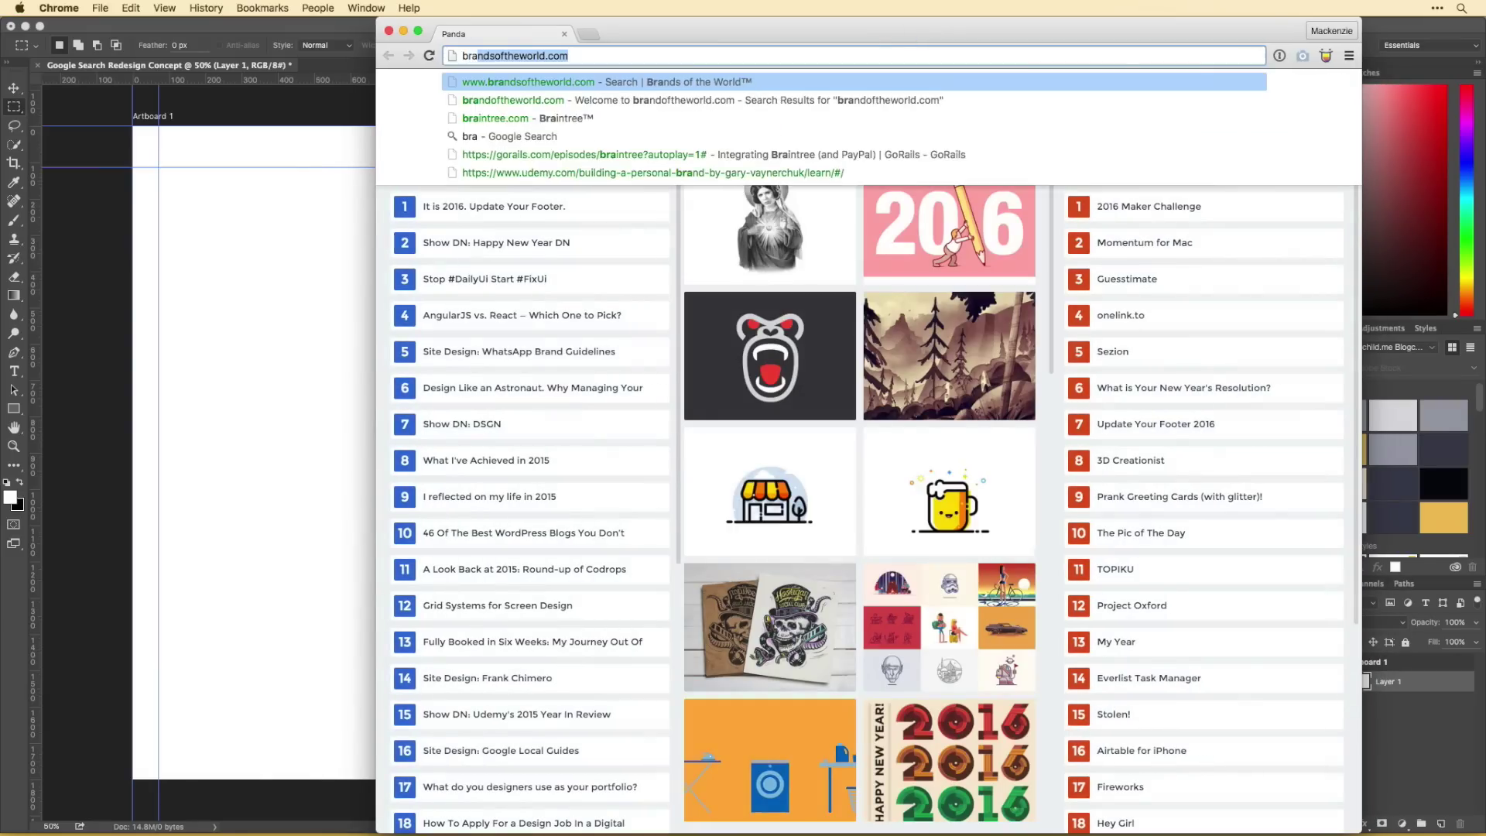
# Step: Switch to Chrome, open brandsoftheworld.com and search its vector logo library for google
pyautogui.press('Return')
pyautogui.write('google')
pyautogui.press('Return')
pyautogui.scroll(-3, 690, 464)
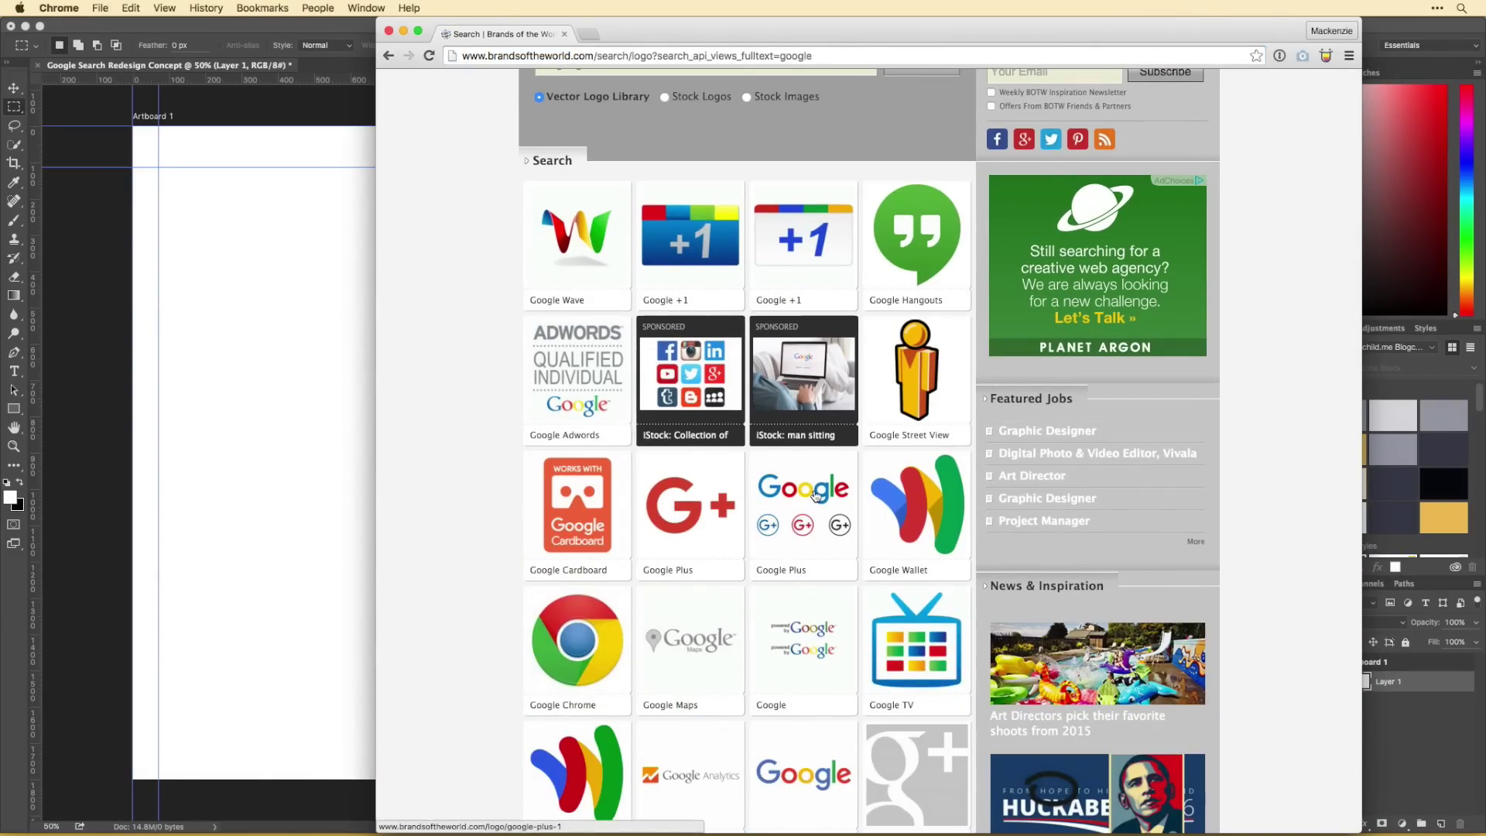
# Step: Download the Google Plus vector logo that includes the full Google wordmark, and close the page
pyautogui.click(690, 503)
pyautogui.scroll(-3, 544, 553)
pyautogui.click(539, 553)
pyautogui.click(613, 652)
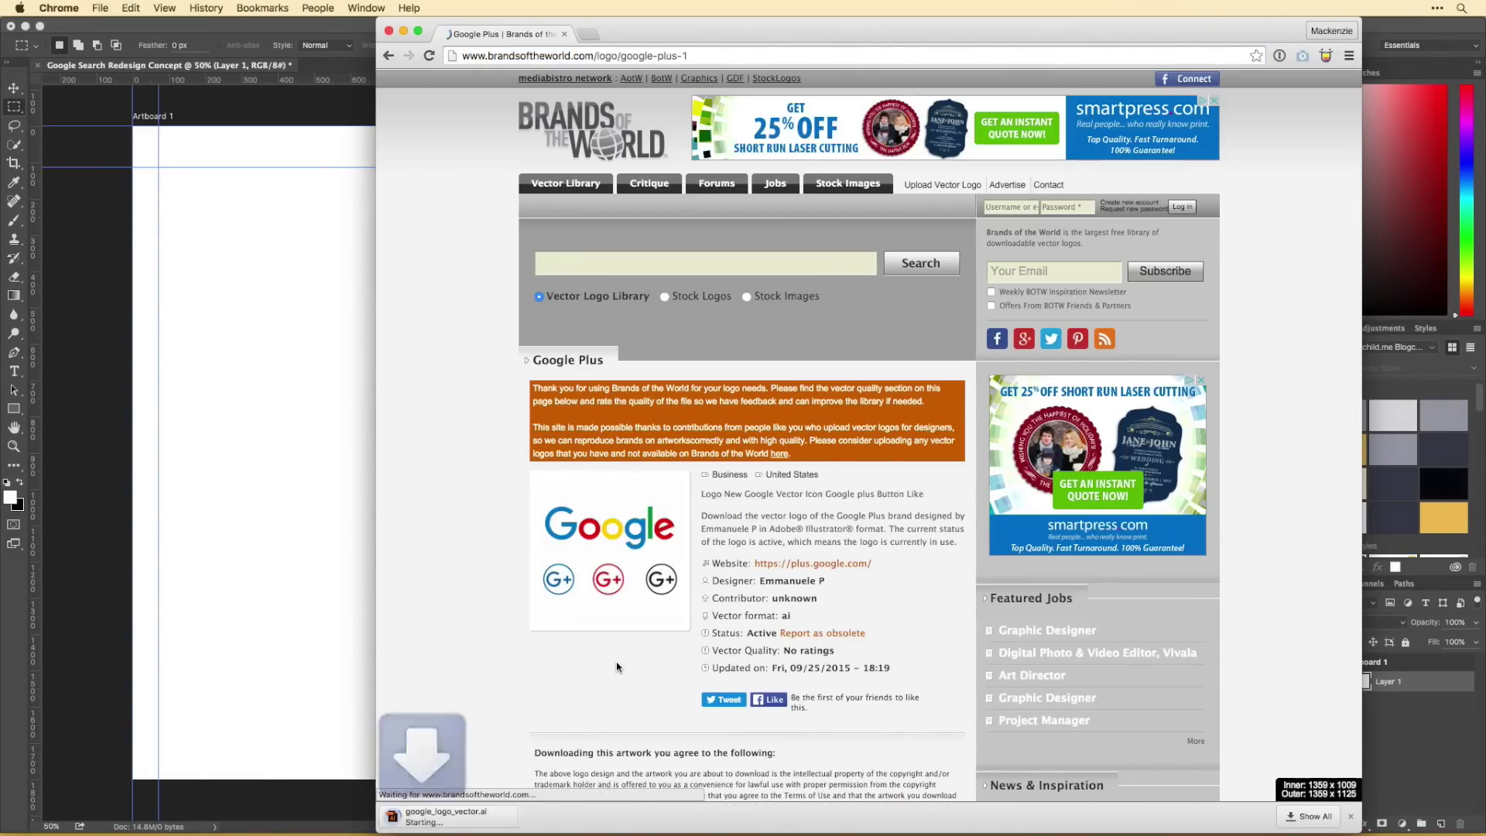
pyautogui.press('super+w')
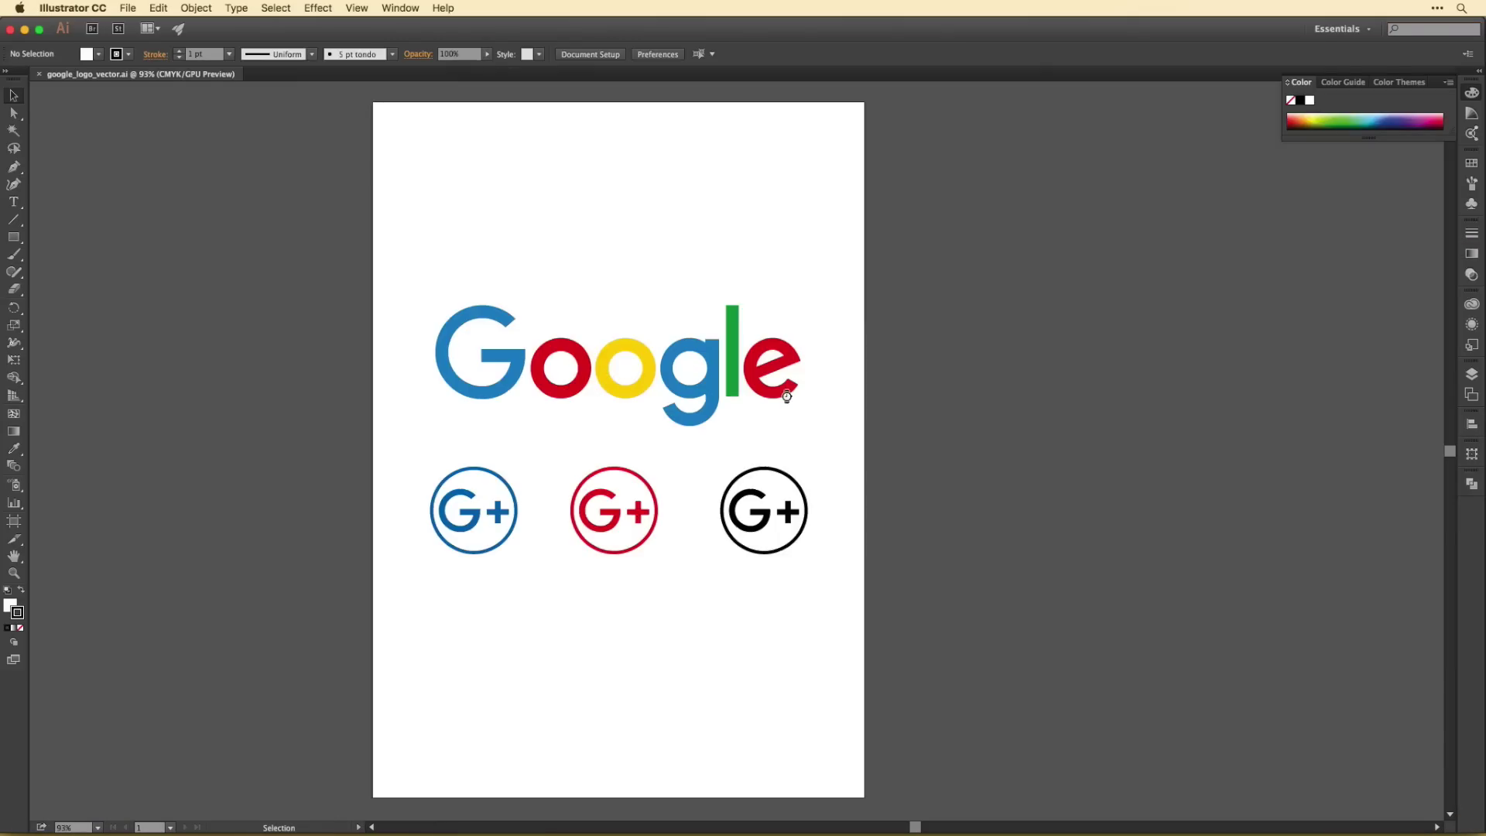
# Step: Switch from Illustrator to Photoshop and paste the Google wordmark, placing it small in the header against the 2.5% guide
pyautogui.press('super+Tab')
pyautogui.press('super+v')
pyautogui.press('Return')
pyautogui.moveTo(663, 449); pyautogui.dragTo(221, 151)
pyautogui.press('Return')
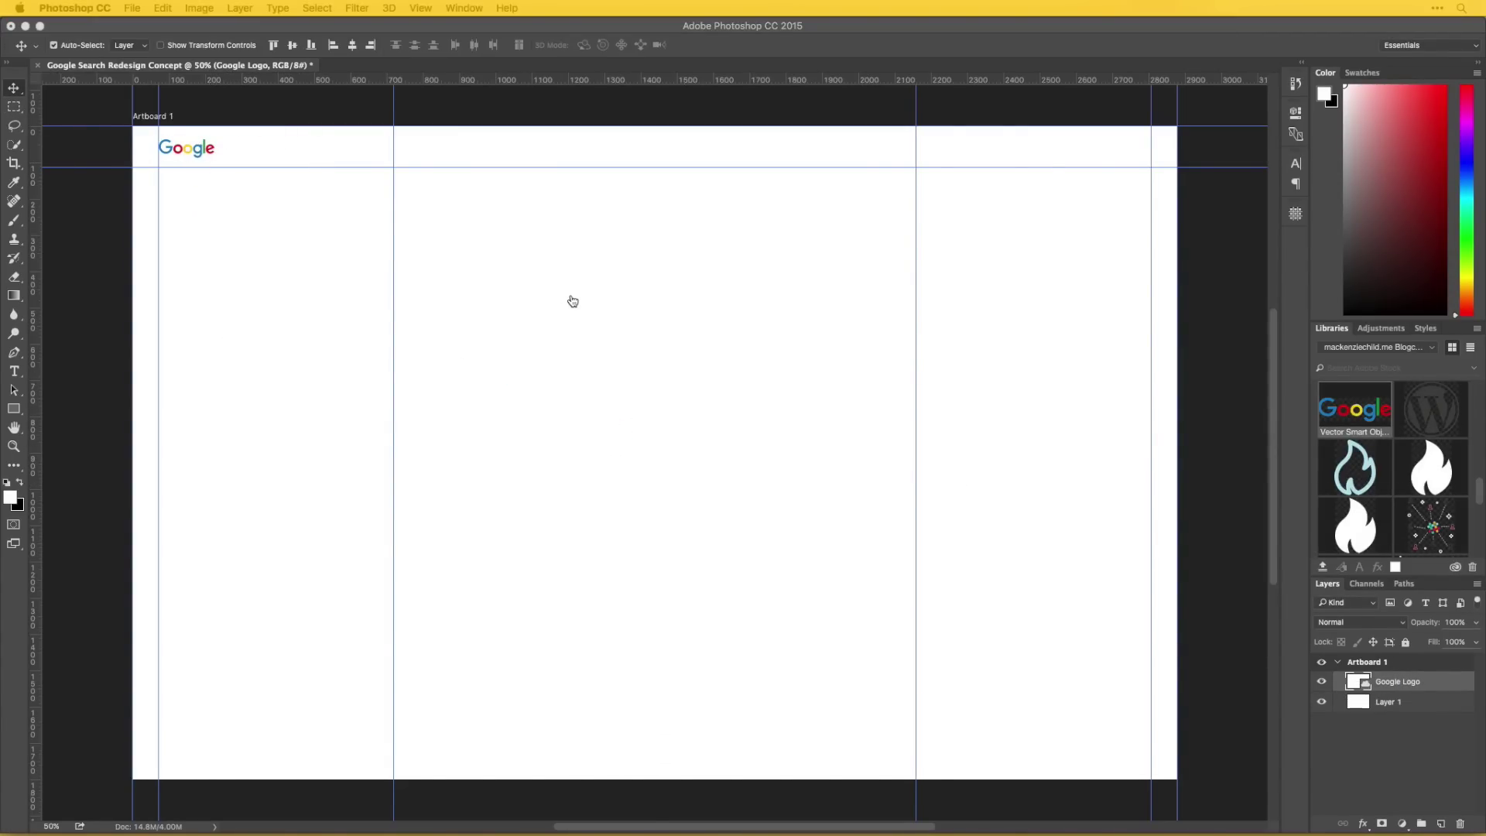
# Step: Add a text line reading "How to tie a tie" below the header and set its font to Avenir Medium
pyautogui.press('t')
pyautogui.click(394, 235)
pyautogui.write('How to tie a tie')
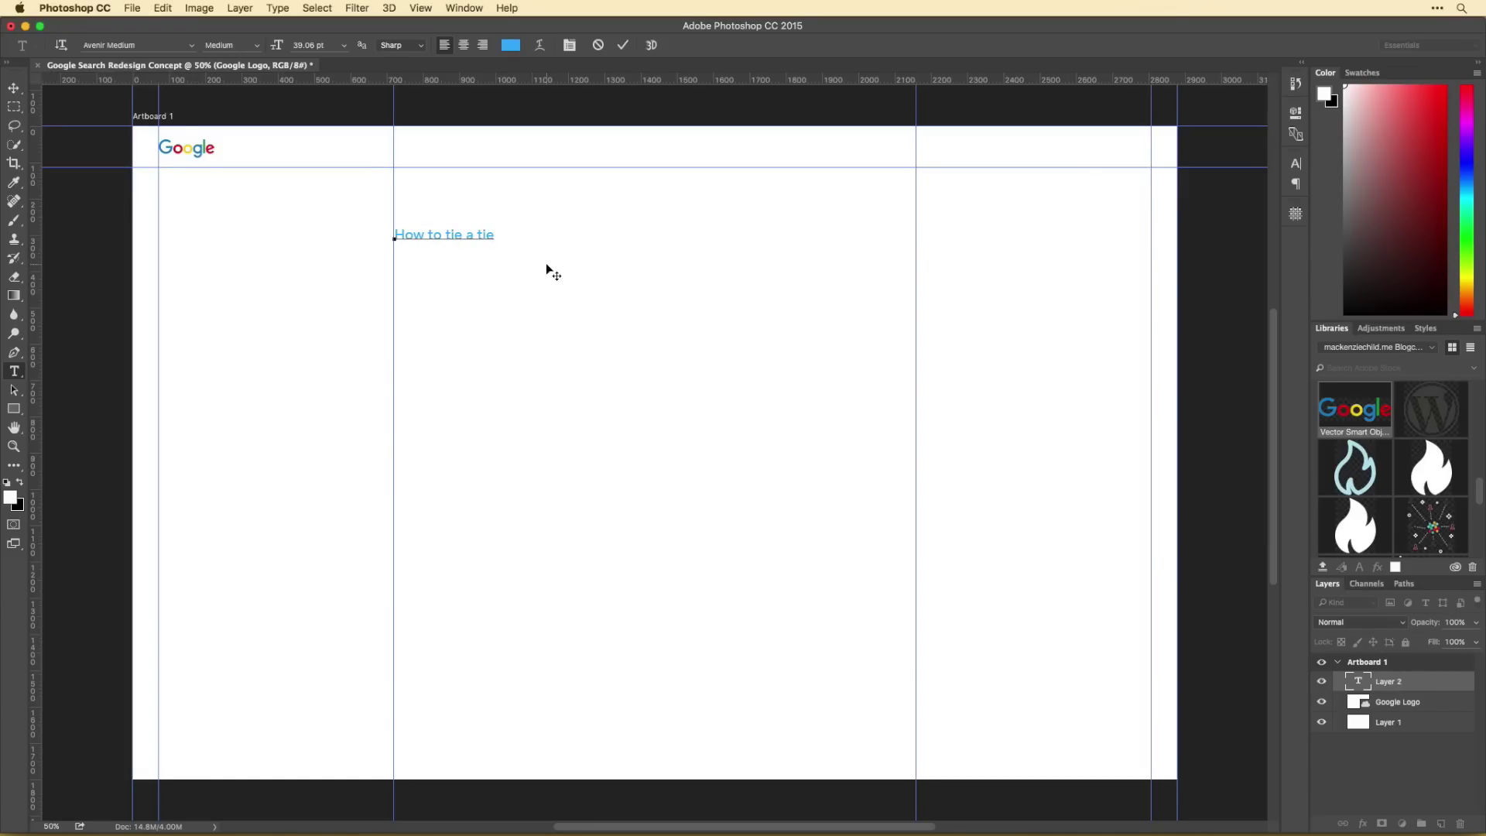
pyautogui.press('super+a')
pyautogui.click(261, 45)
pyautogui.click(255, 61)
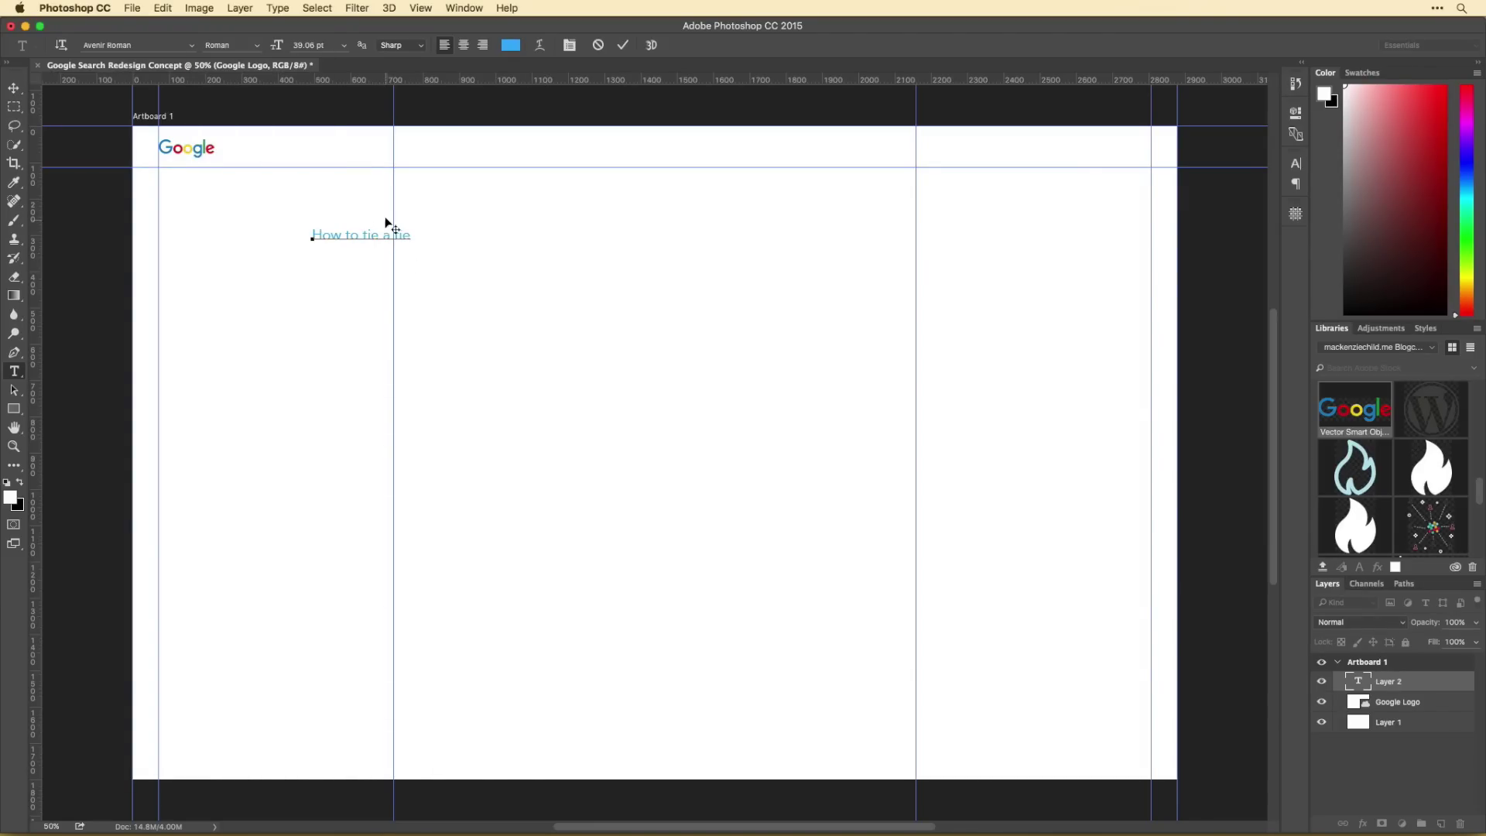
pyautogui.click(232, 45)
pyautogui.click(233, 111)
# Step: Set the colour of the "How to tie a tie" text to dark gray #3a3e44
pyautogui.click(511, 45)
pyautogui.moveTo(1251, 337); pyautogui.dragTo(791, 249)
pyautogui.click(806, 355)
pyautogui.click(633, 418)
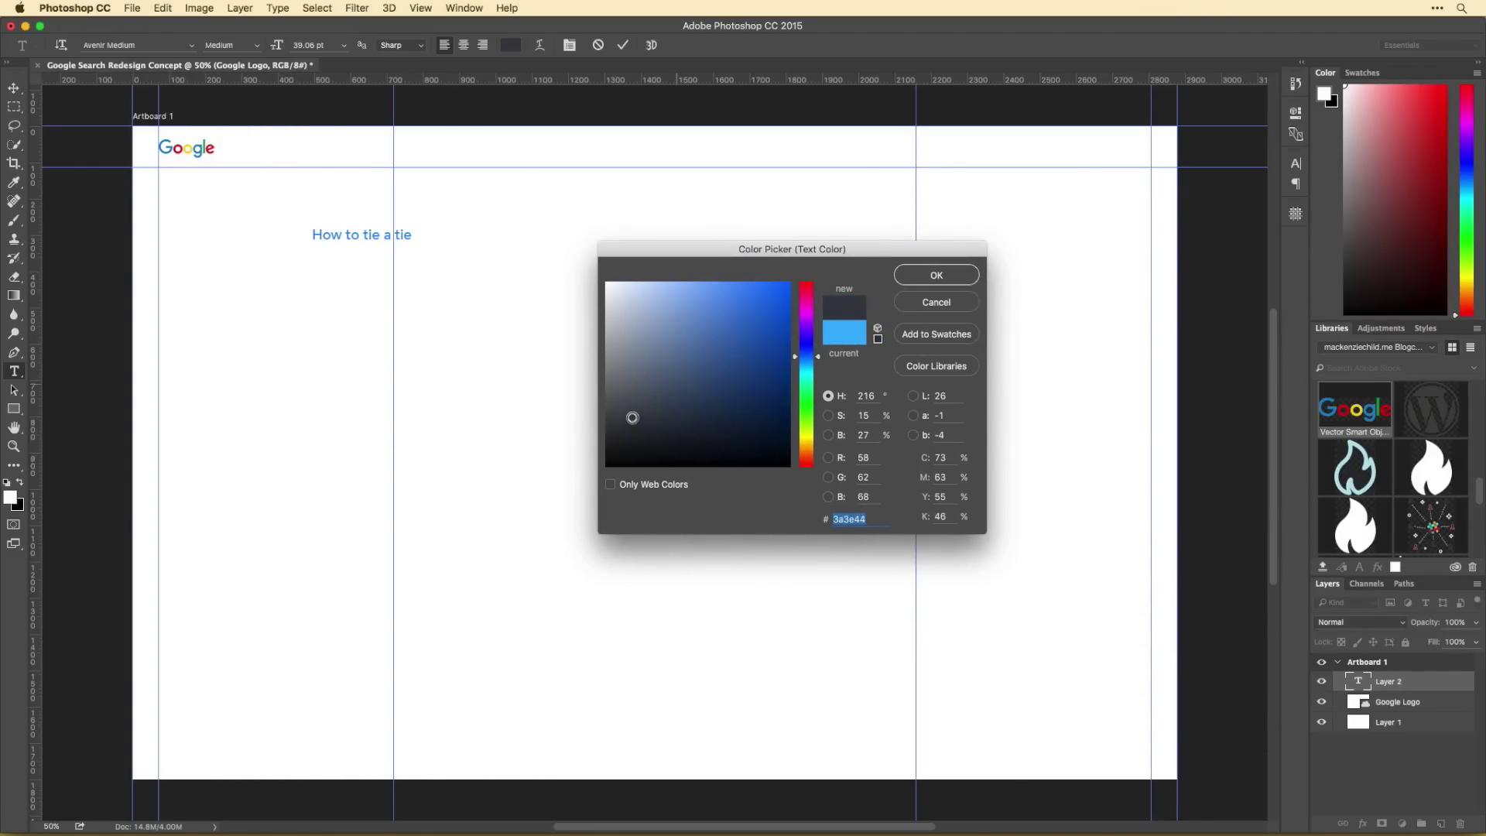
pyautogui.press('Return')
pyautogui.press('super+Return')
# Step: Move the "How to tie a tie" text into the header beside the Google logo
pyautogui.press('v')
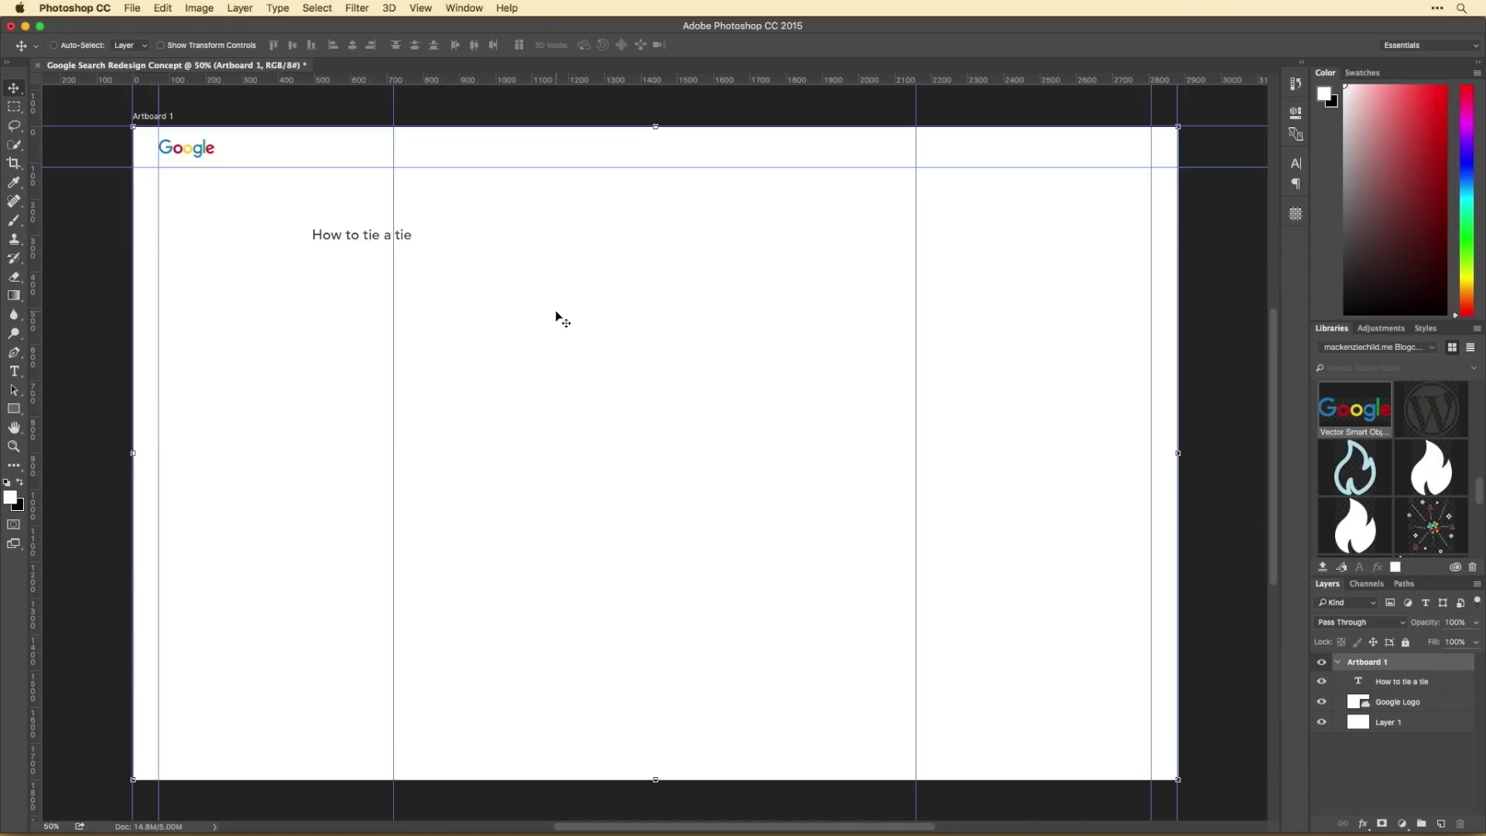
pyautogui.moveTo(526, 173); pyautogui.dragTo(581, 236)
pyautogui.moveTo(514, 317); pyautogui.dragTo(488, 209)
pyautogui.moveTo(918, 315); pyautogui.dragTo(756, 292)
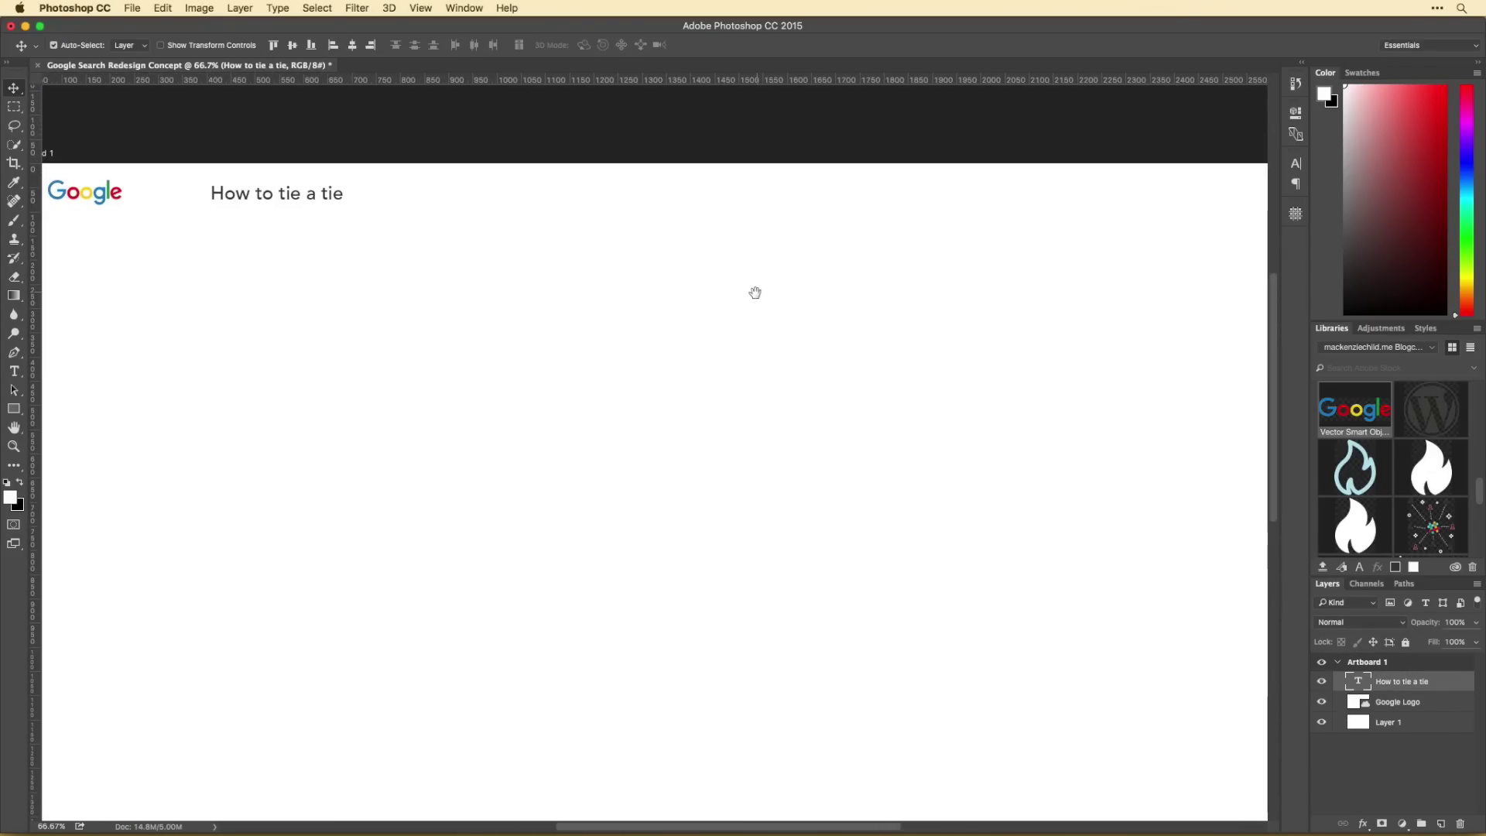
# Step: Change the text to a blue heading reading "Learn How to Tie a Tie: Tie-a-Tie.net" in the content area
pyautogui.moveTo(226, 186); pyautogui.dragTo(359, 191)
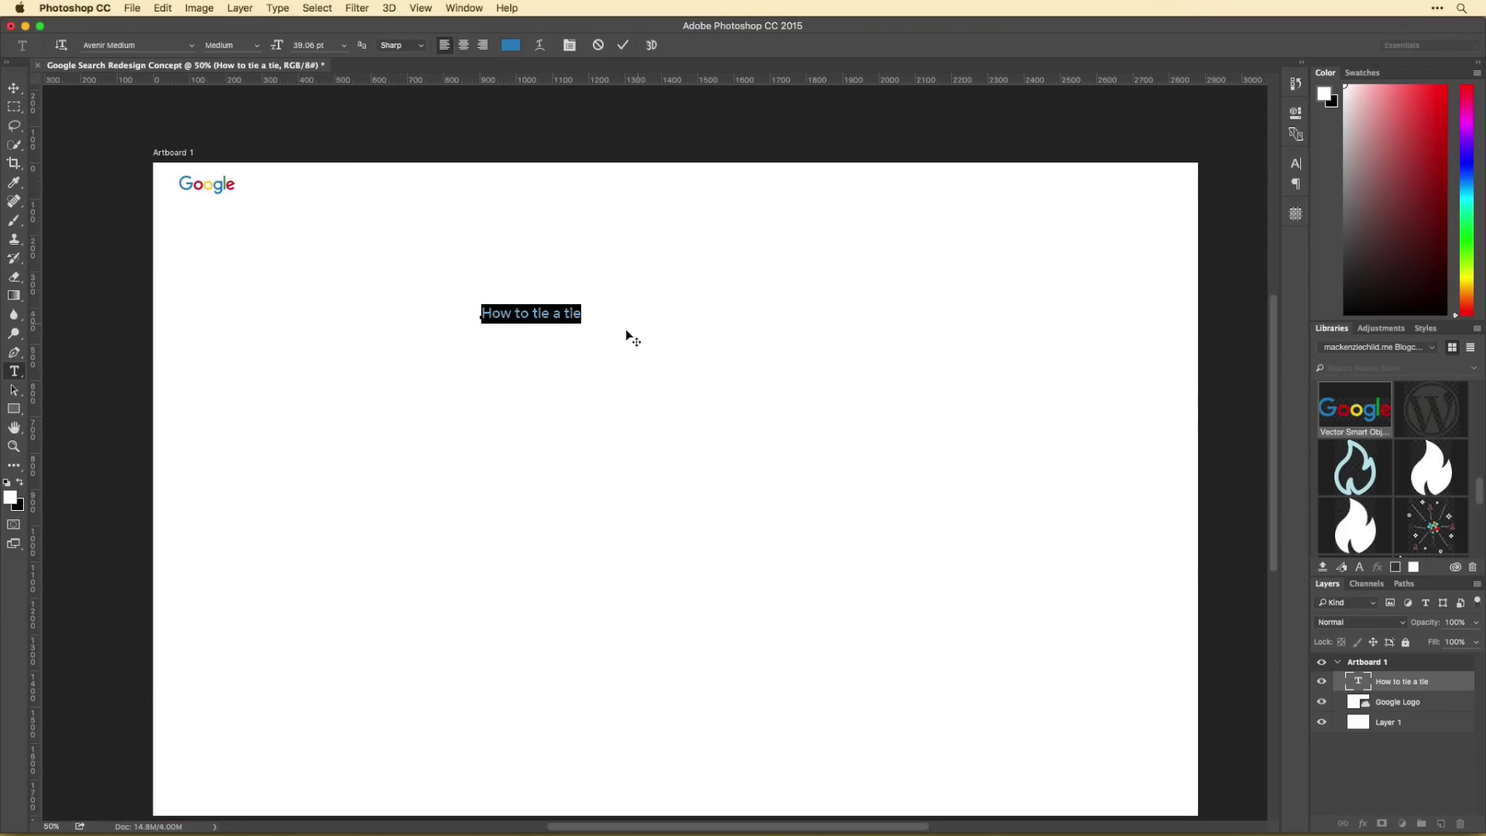
pyautogui.press('super+Return')
pyautogui.press('v')
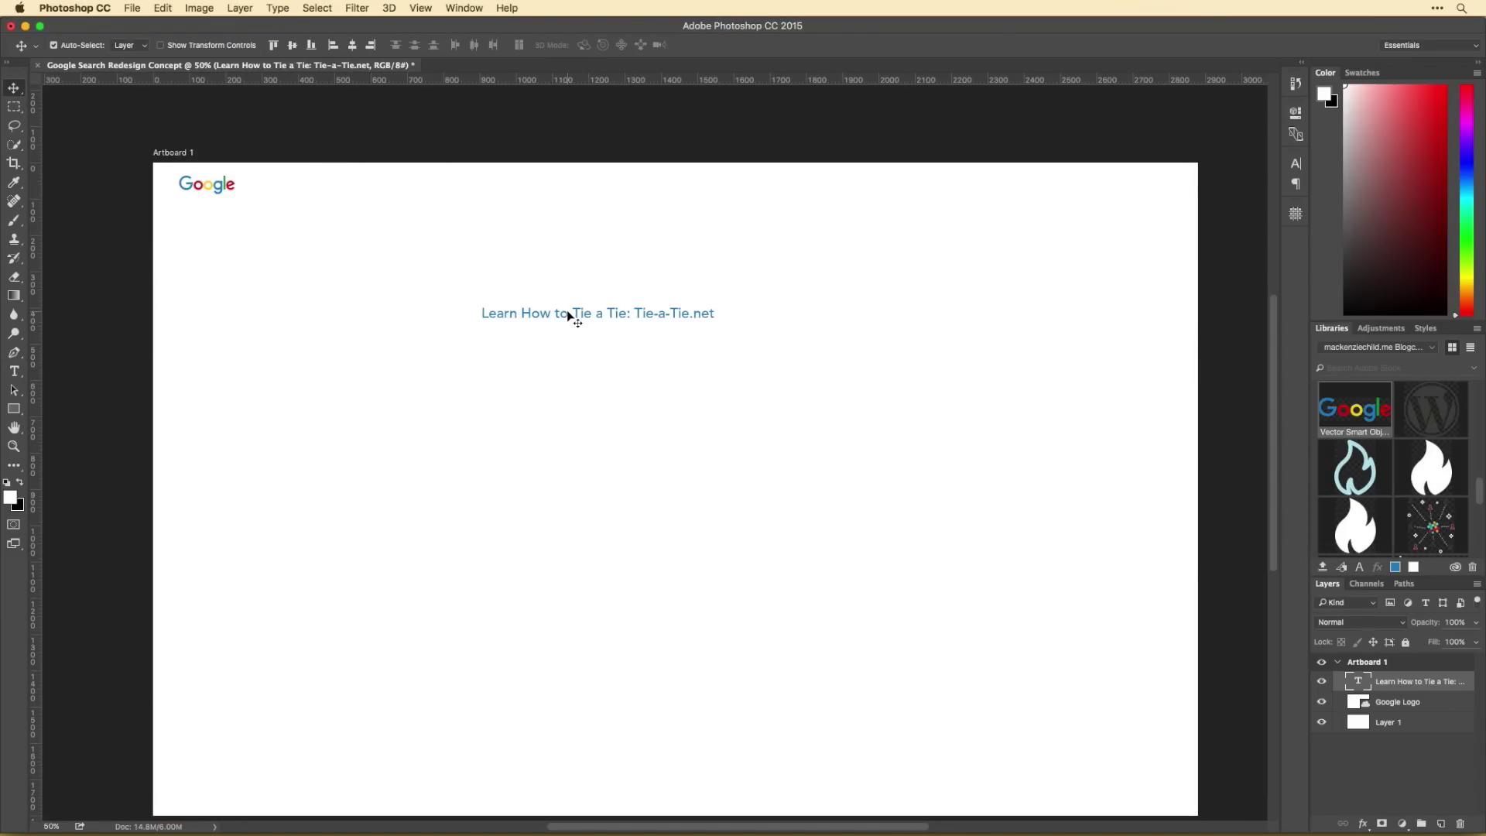
# Step: Align the heading to the 25% guide below the header and set its font size to 35.06 pt
pyautogui.moveTo(571, 315); pyautogui.dragTo(500, 272)
pyautogui.doubleClick(500, 272)
pyautogui.moveTo(272, 48); pyautogui.dragTo(261, 48)
pyautogui.press('super+Return')
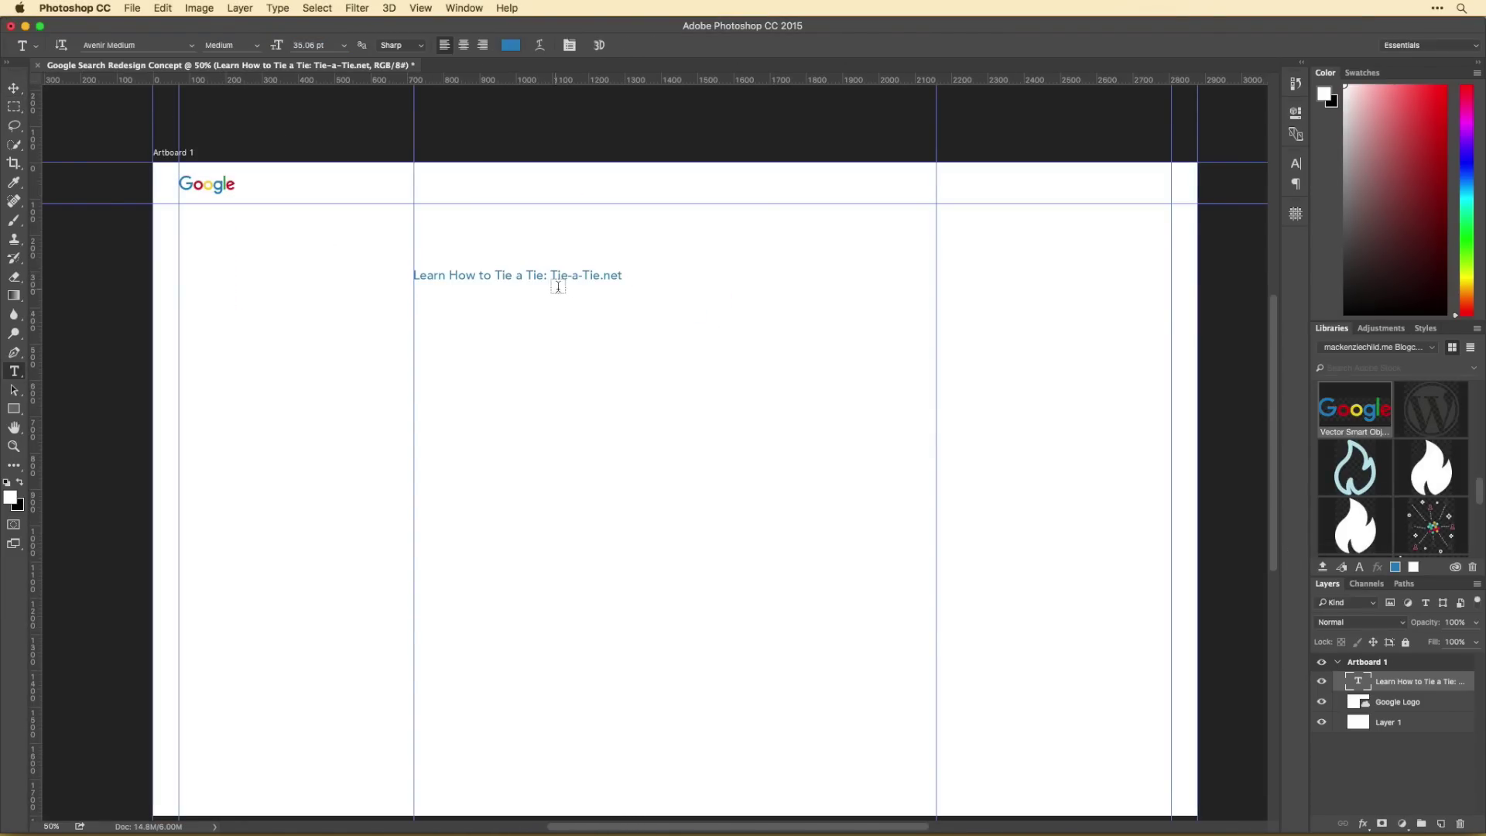
pyautogui.moveTo(557, 285); pyautogui.dragTo(558, 298)
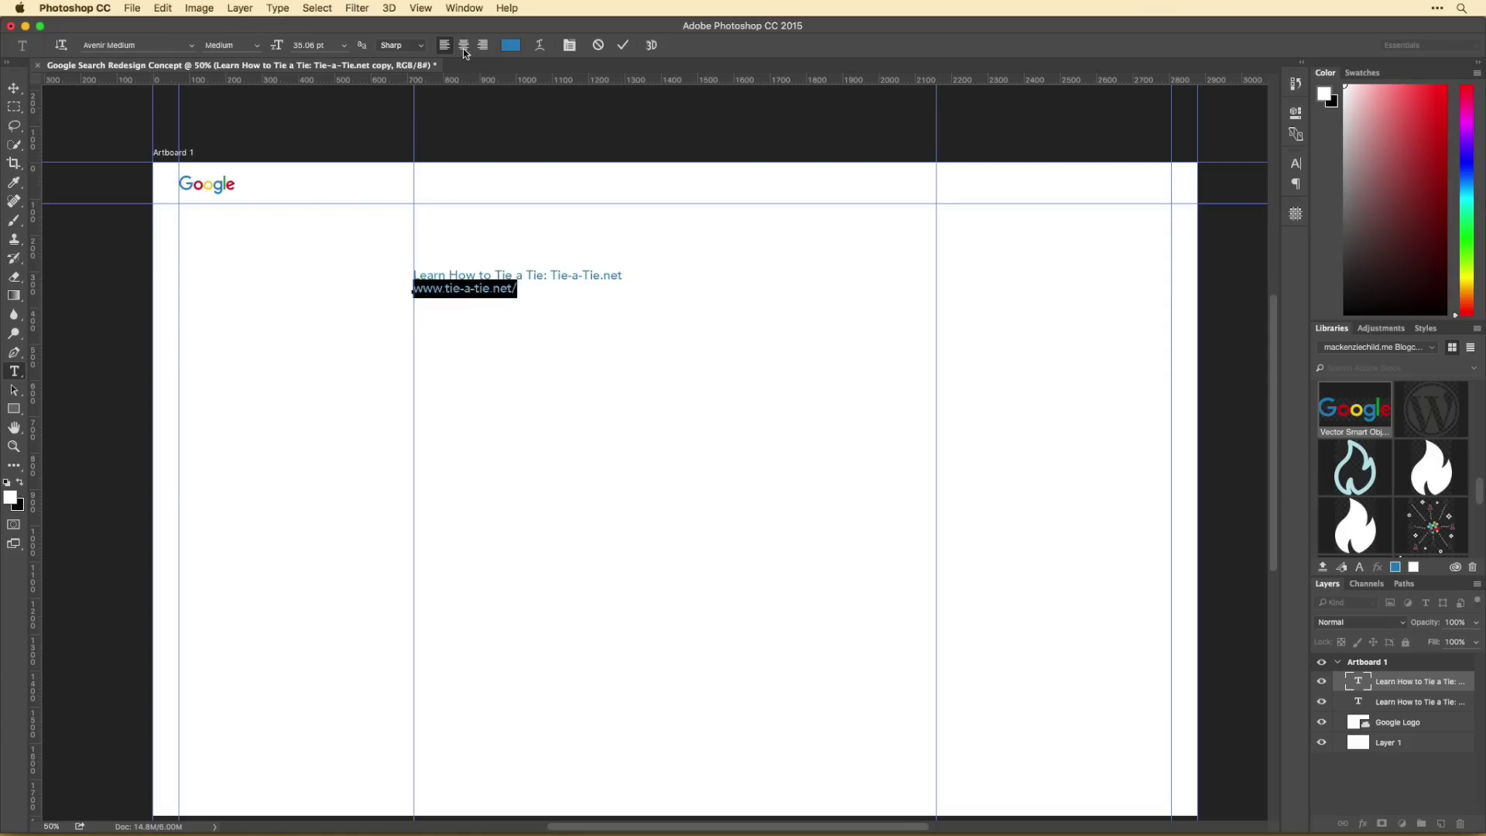
pyautogui.click(511, 45)
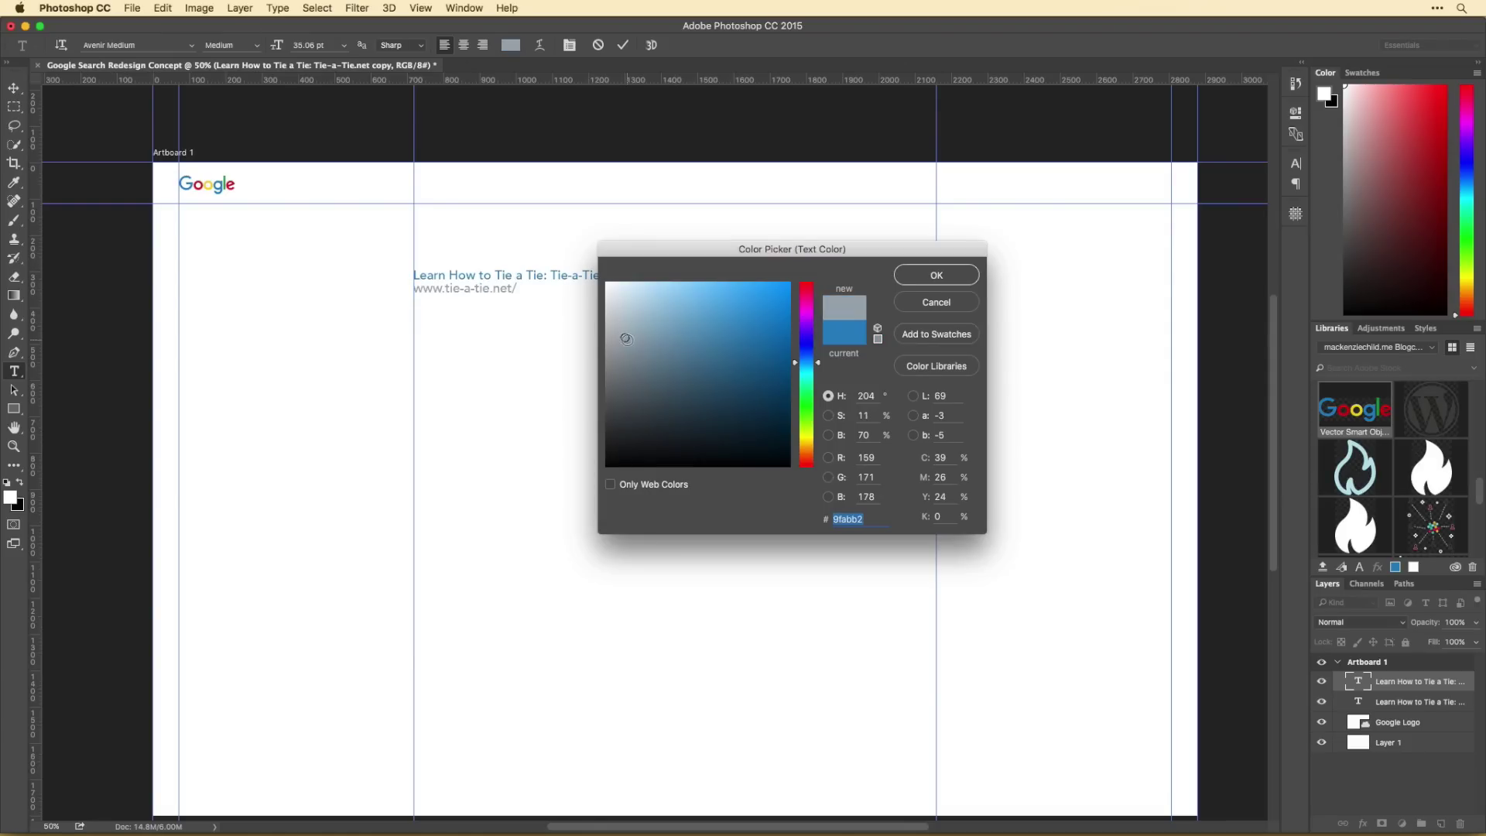
pyautogui.press('Return')
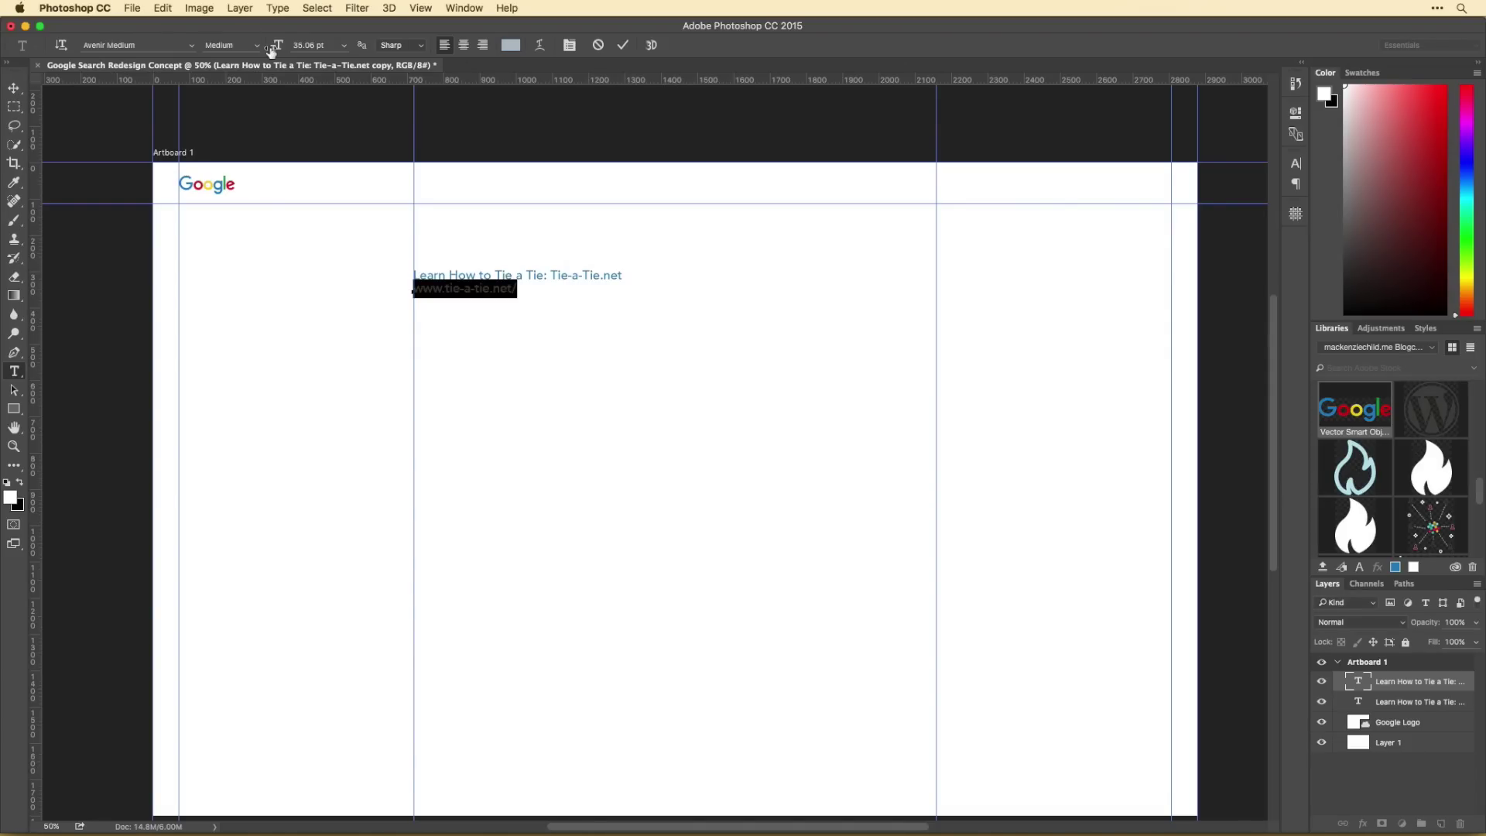
pyautogui.press('super+Return')
pyautogui.press('v')
pyautogui.moveTo(473, 292)
pyautogui.mouseDown()
pyautogui.moveTo(883, 284)
pyautogui.moveTo(694, 316)
pyautogui.mouseUp()
# Step: Add an Avenir Medium paragraph under the heading: "Learn how to tie a tie with the Windsor, Half Windsor, Four in Hand and Pratt necktie knots…"
pyautogui.press('t')
pyautogui.moveTo(413, 304); pyautogui.dragTo(848, 364)
pyautogui.write('Learn how to tie a tie with the Windsor, Half Windsor, Four in Hand and Pratt necktie knots by following step-by-step video instructions and colored diagrams ...')
pyautogui.click(232, 45)
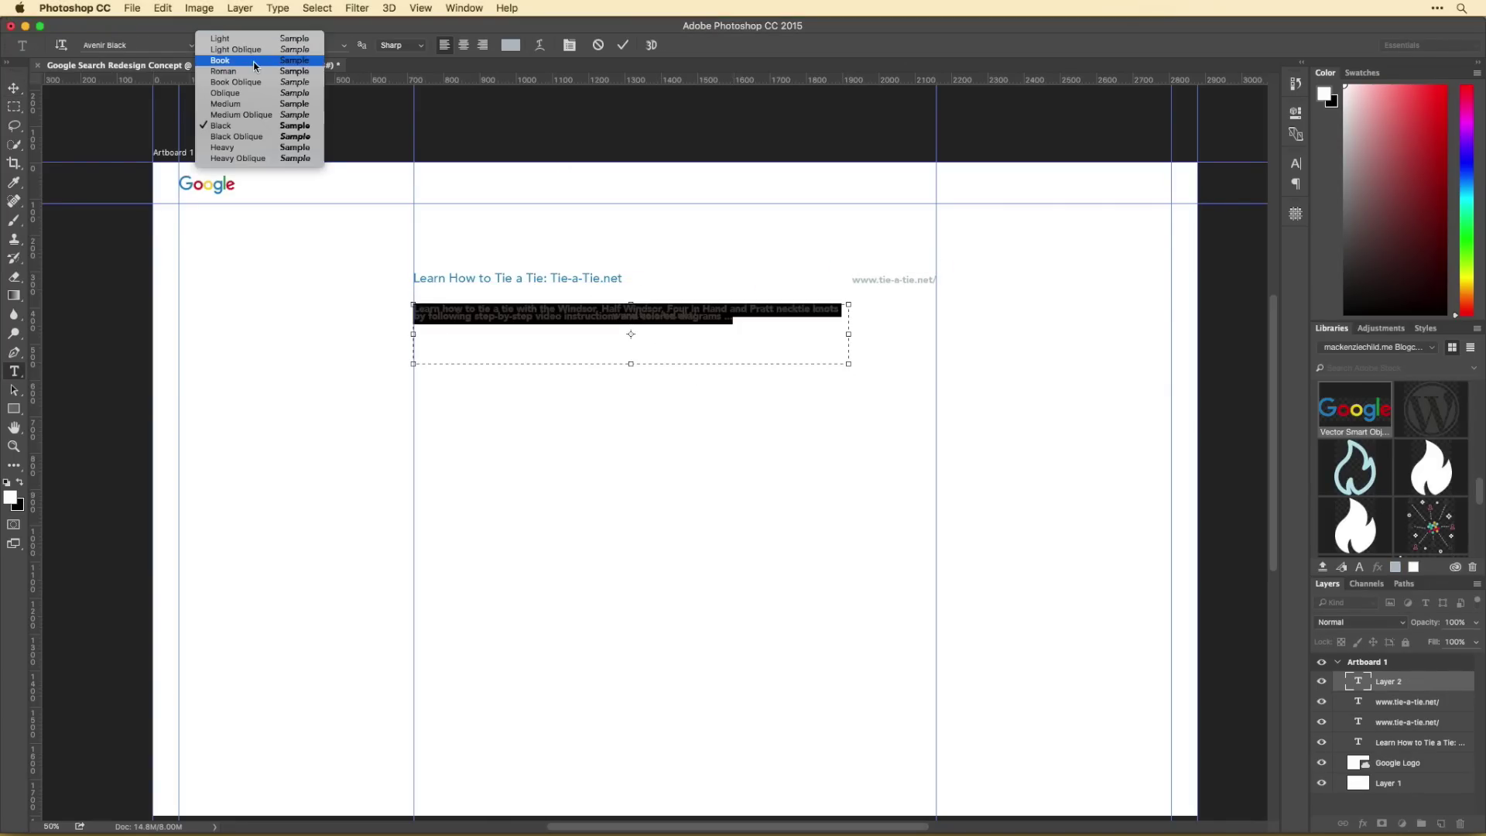
pyautogui.click(255, 104)
# Step: Move the description paragraph further down and change its font to Open Sans Regular
pyautogui.press('super+t')
pyautogui.press('super+Return')
pyautogui.moveTo(586, 328); pyautogui.dragTo(586, 376)
pyautogui.click(116, 45)
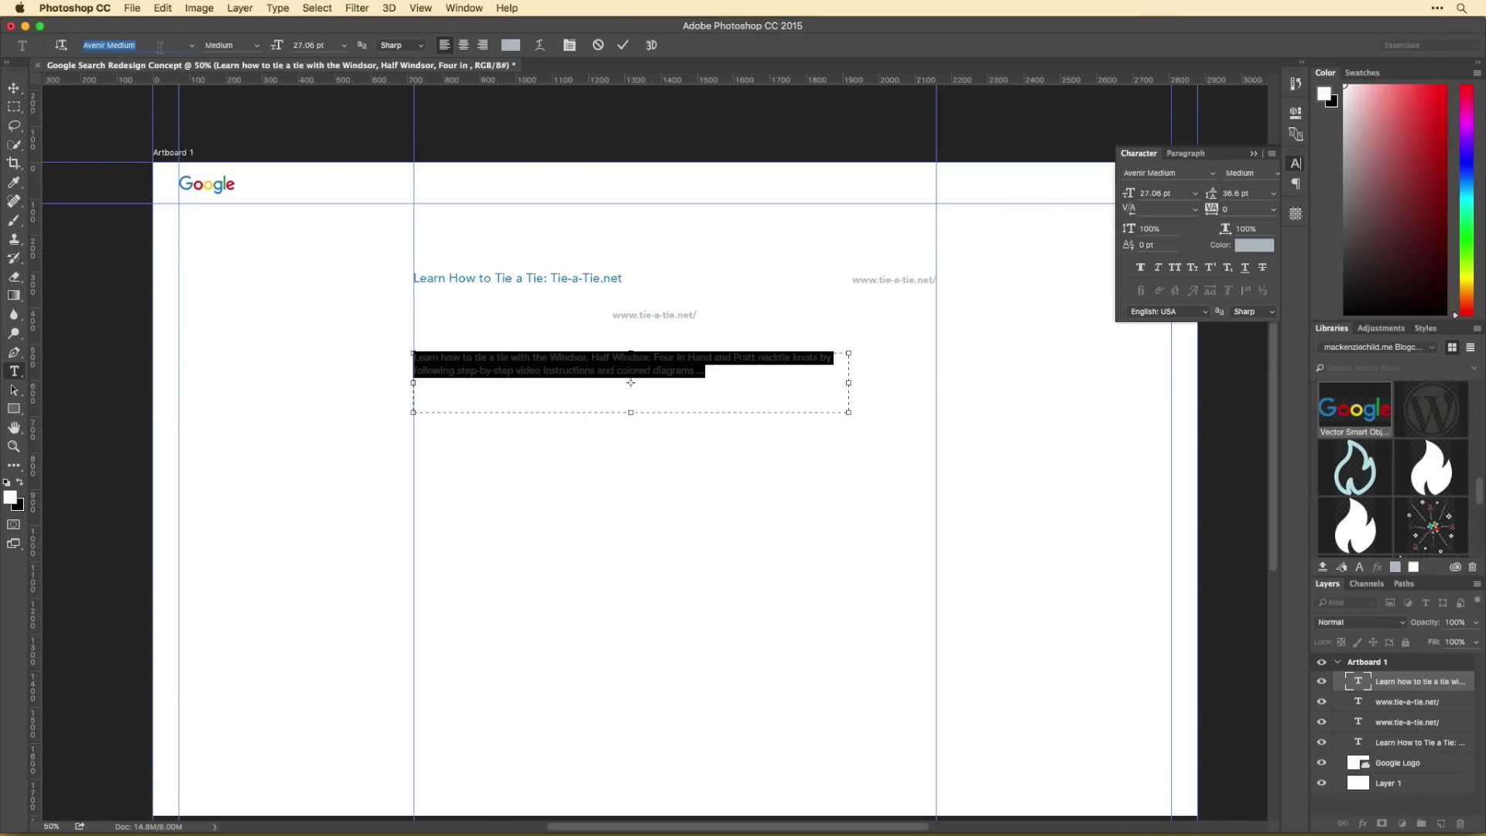
pyautogui.write('open')
pyautogui.click(147, 118)
# Step: Set the description's text colour to #292e32 and its leading to 48.6 pt
pyautogui.click(1254, 245)
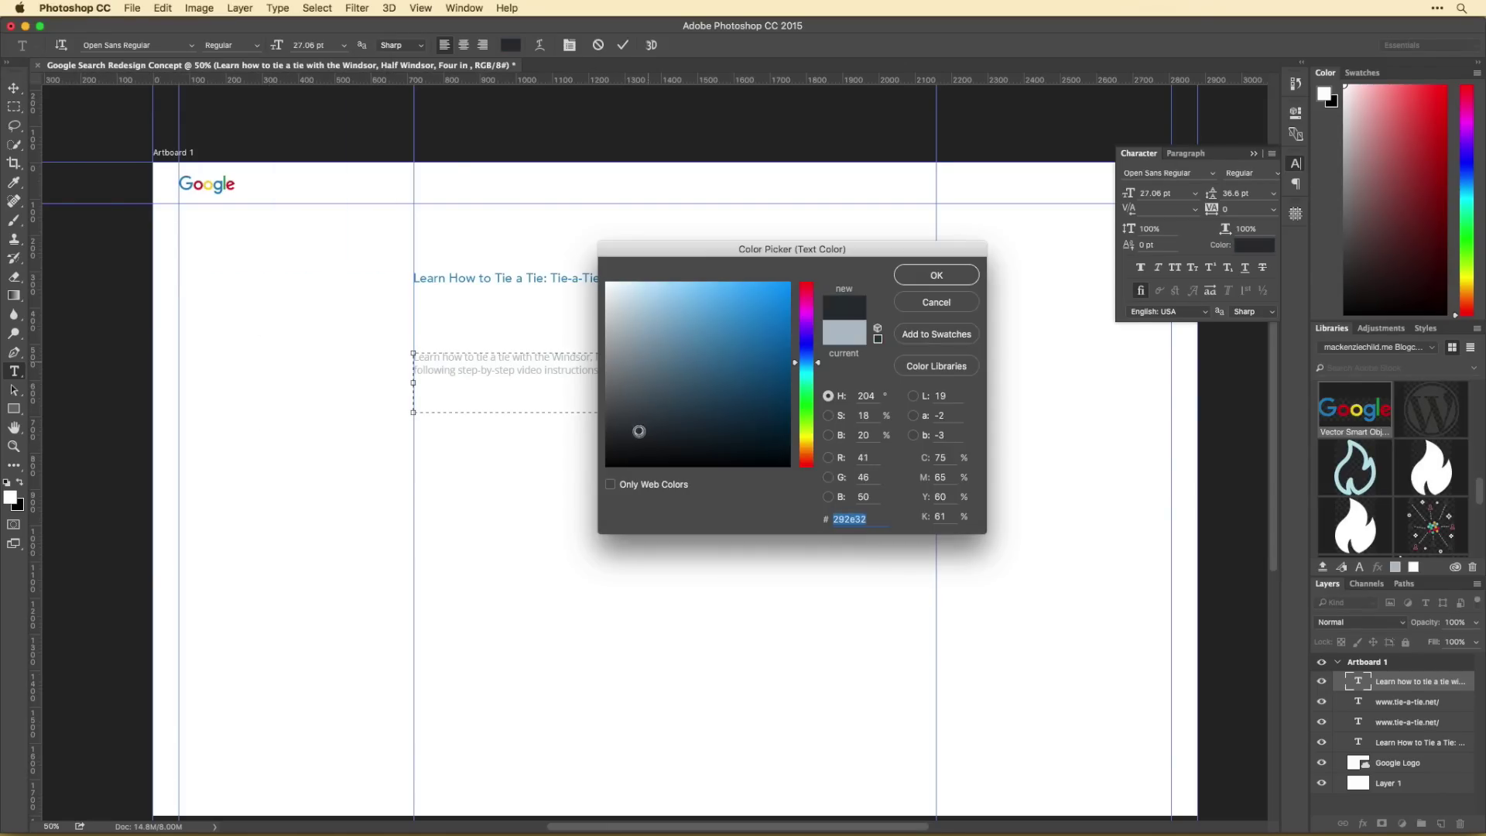
pyautogui.click(933, 276)
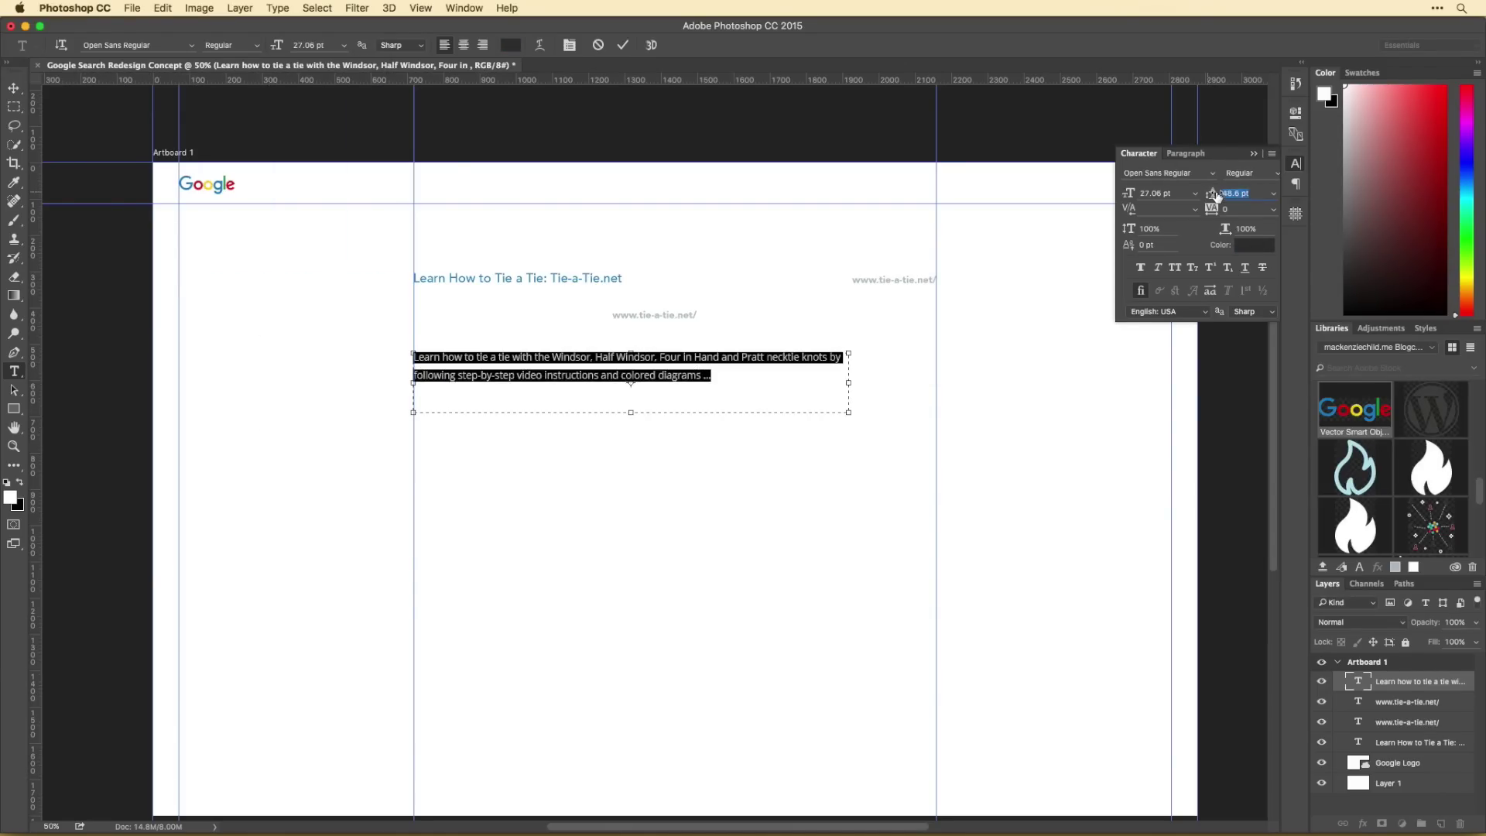
pyautogui.press('super+Return')
# Step: Move the description close beneath the heading and place the URL line directly above the heading
pyautogui.press('v')
pyautogui.moveTo(647, 491); pyautogui.dragTo(686, 308)
pyautogui.moveTo(847, 280); pyautogui.dragTo(504, 333)
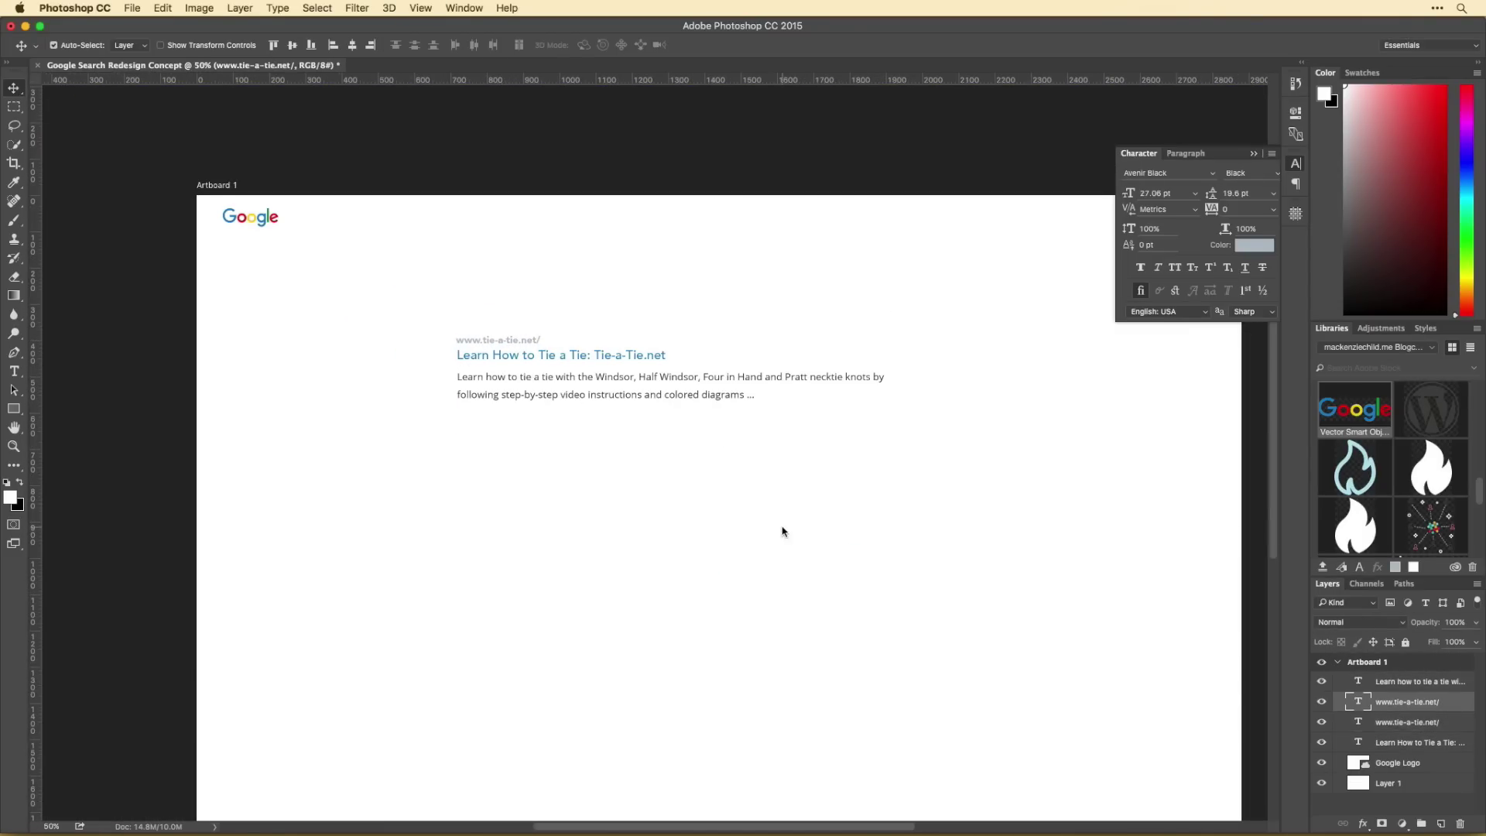
# Step: Remove the duplicate URL line and place the remaining one between the heading and the description
pyautogui.click(632, 412)
pyautogui.moveTo(631, 413); pyautogui.dragTo(464, 402)
pyautogui.moveTo(533, 343); pyautogui.dragTo(534, 376)
# Step: Change the URL line's font weight from Black to Medium
pyautogui.doubleClick(533, 373)
pyautogui.click(259, 47)
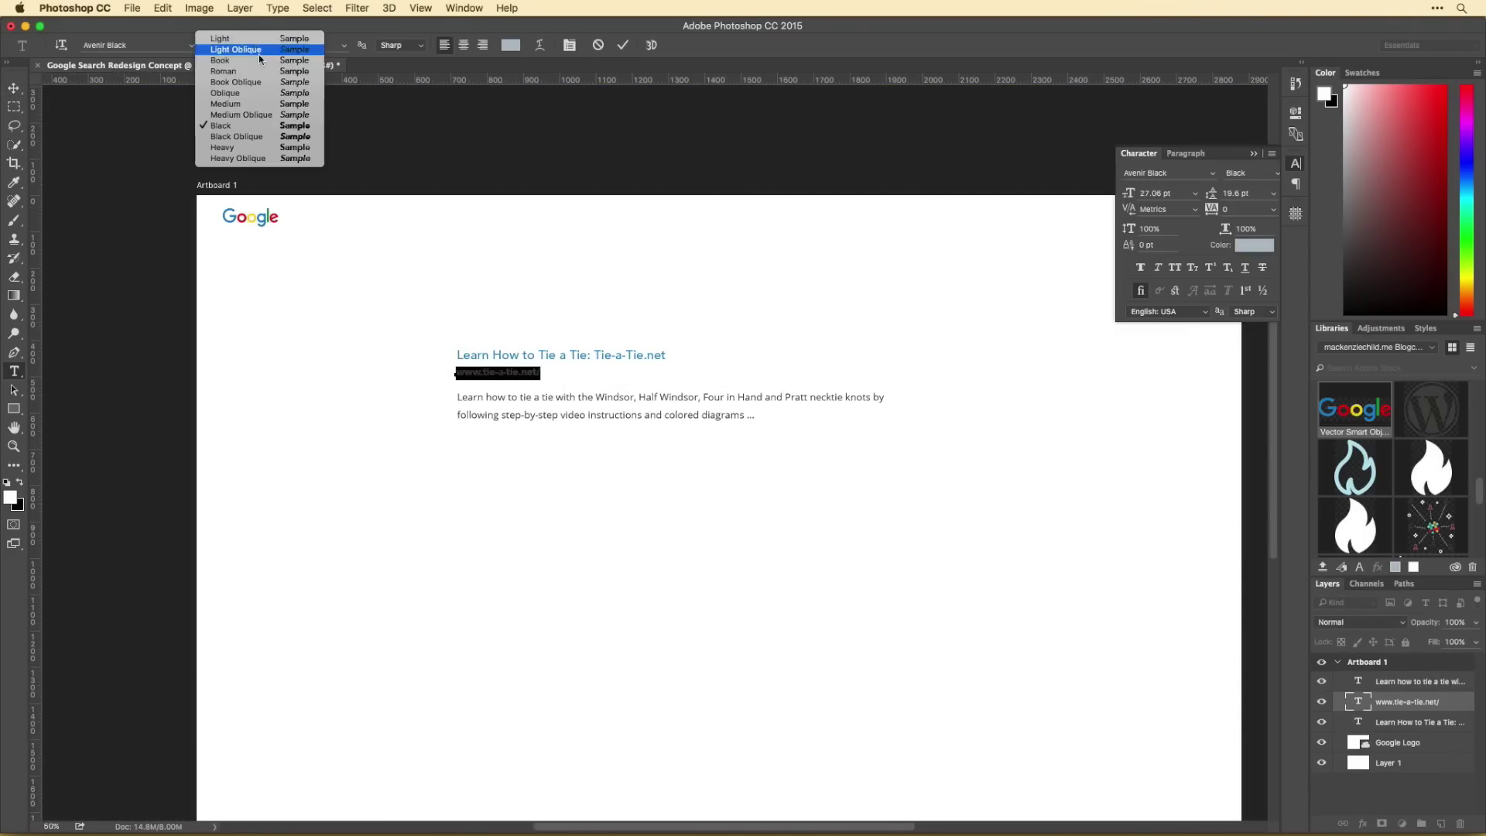
pyautogui.click(267, 103)
pyautogui.press('super+Return')
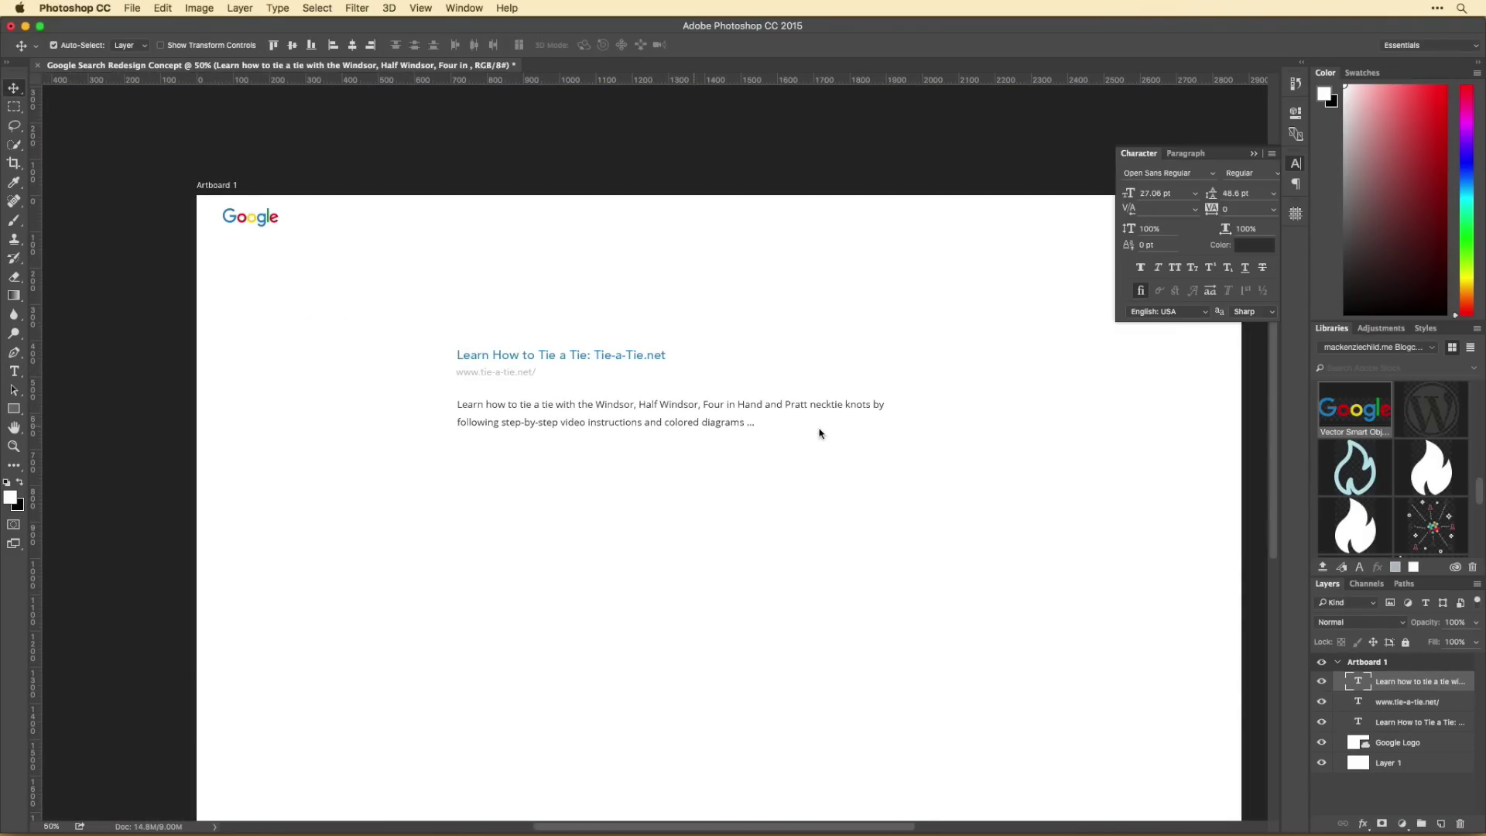
# Step: Move the URL line above the heading and shift the description up toward the heading
pyautogui.hscroll(2, 694, 437)
pyautogui.moveTo(480, 364); pyautogui.dragTo(480, 331)
pyautogui.moveTo(542, 389); pyautogui.dragTo(541, 374)
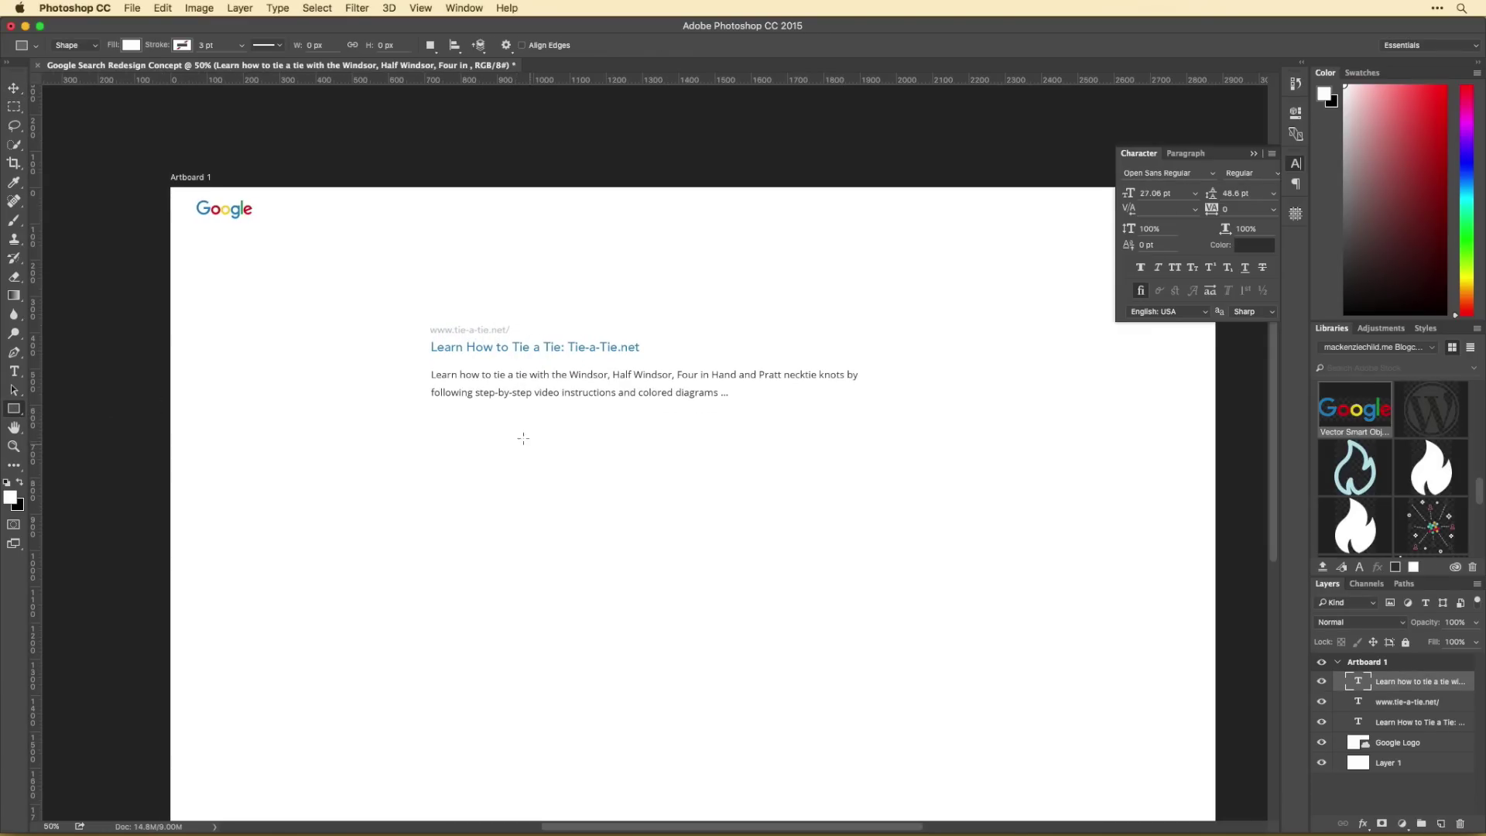
# Step: Draw a 2 px high divider below the description, fill it with gray sampled from the URL line, and span the content guides
pyautogui.moveTo(923, 422); pyautogui.dragTo(923, 422)
pyautogui.doubleClick(1358, 681)
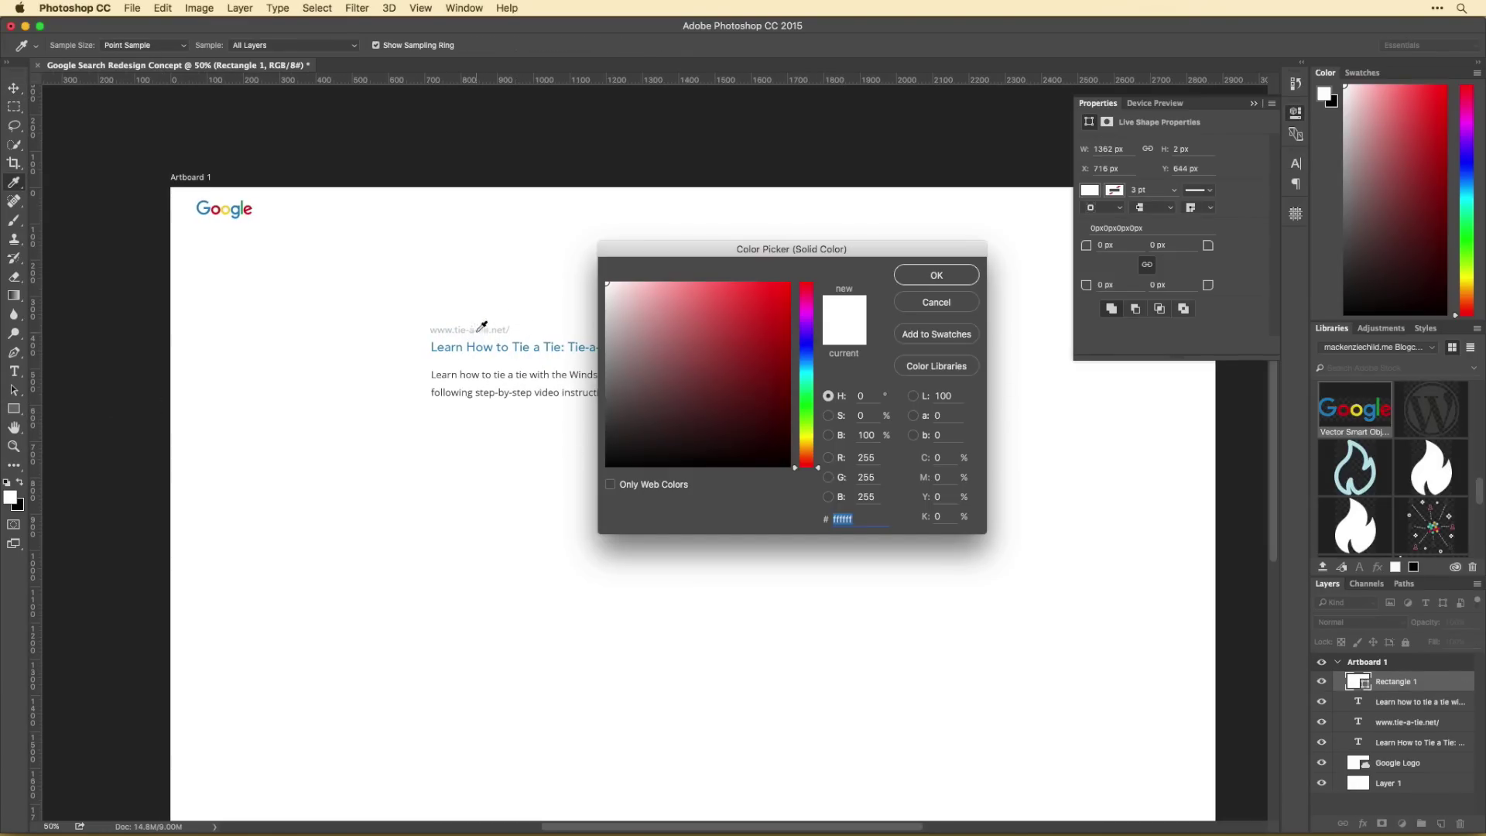
pyautogui.click(480, 329)
pyautogui.press('Return')
pyautogui.press('super+t')
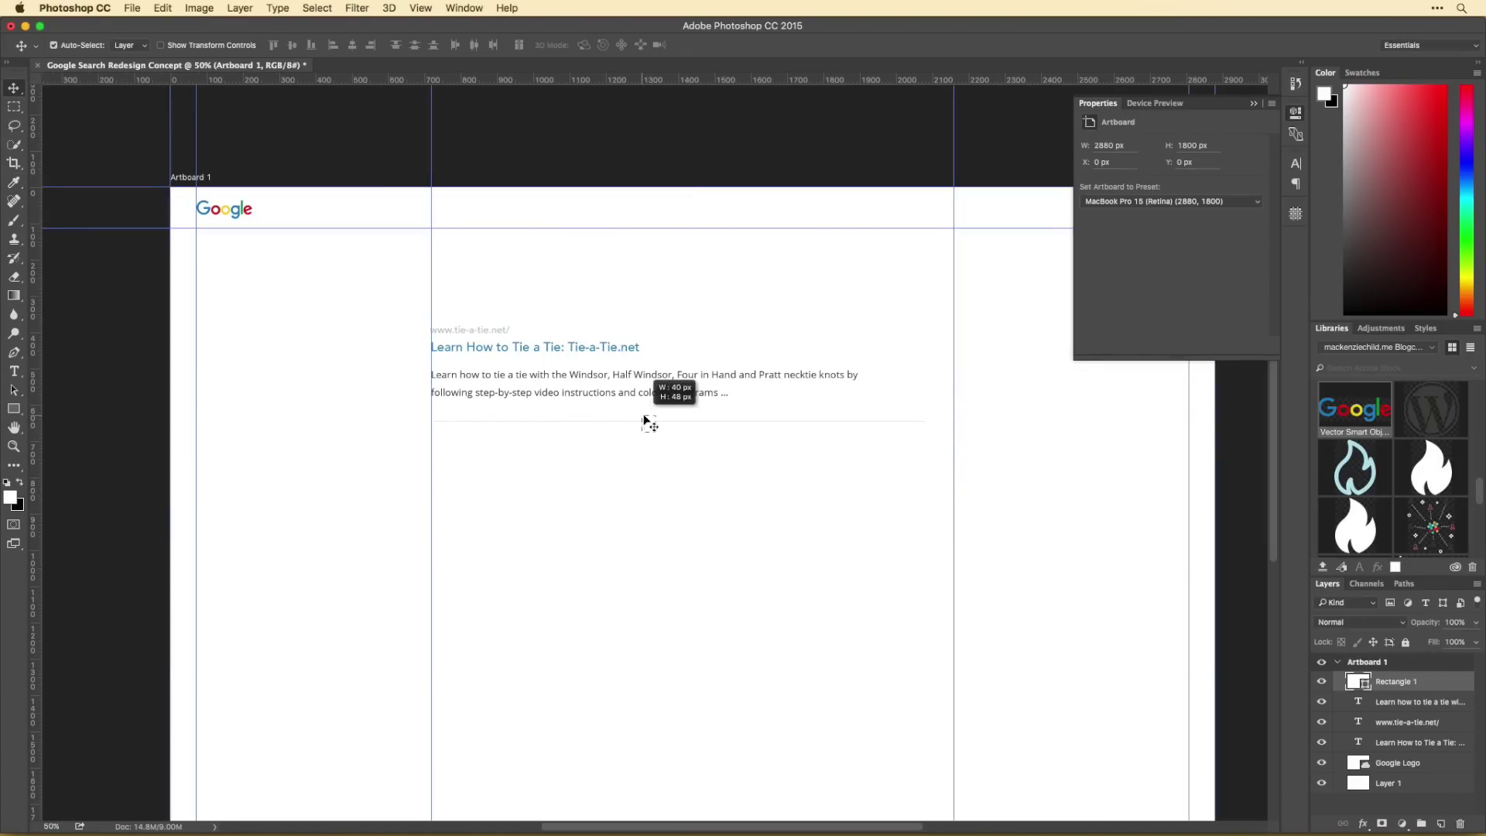
pyautogui.press('Return')
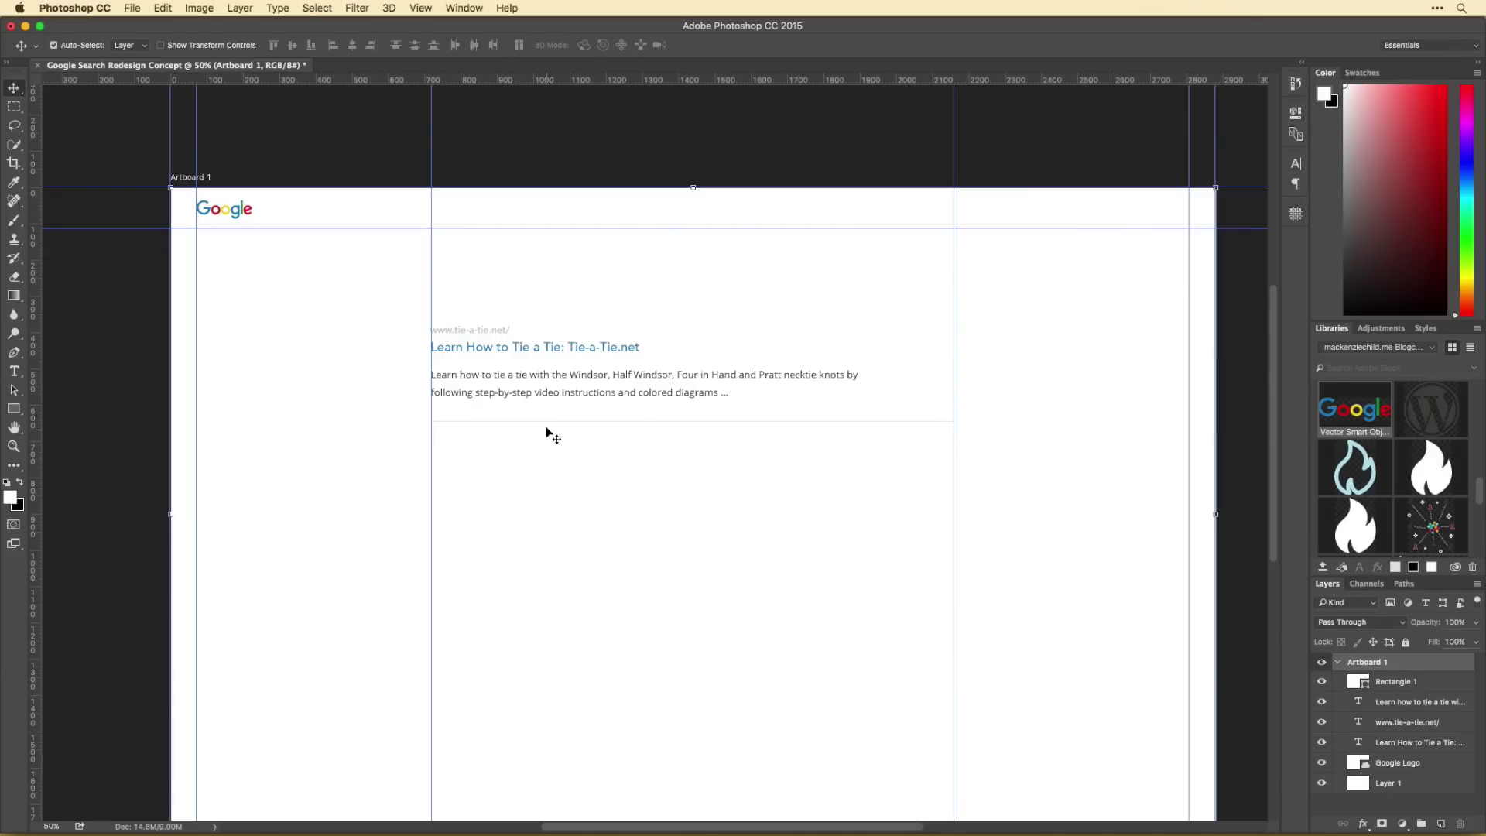
# Step: Move the description up under the heading and place the URL line below it, above the divider
pyautogui.moveTo(545, 397); pyautogui.dragTo(548, 390)
pyautogui.moveTo(472, 332); pyautogui.dragTo(468, 416)
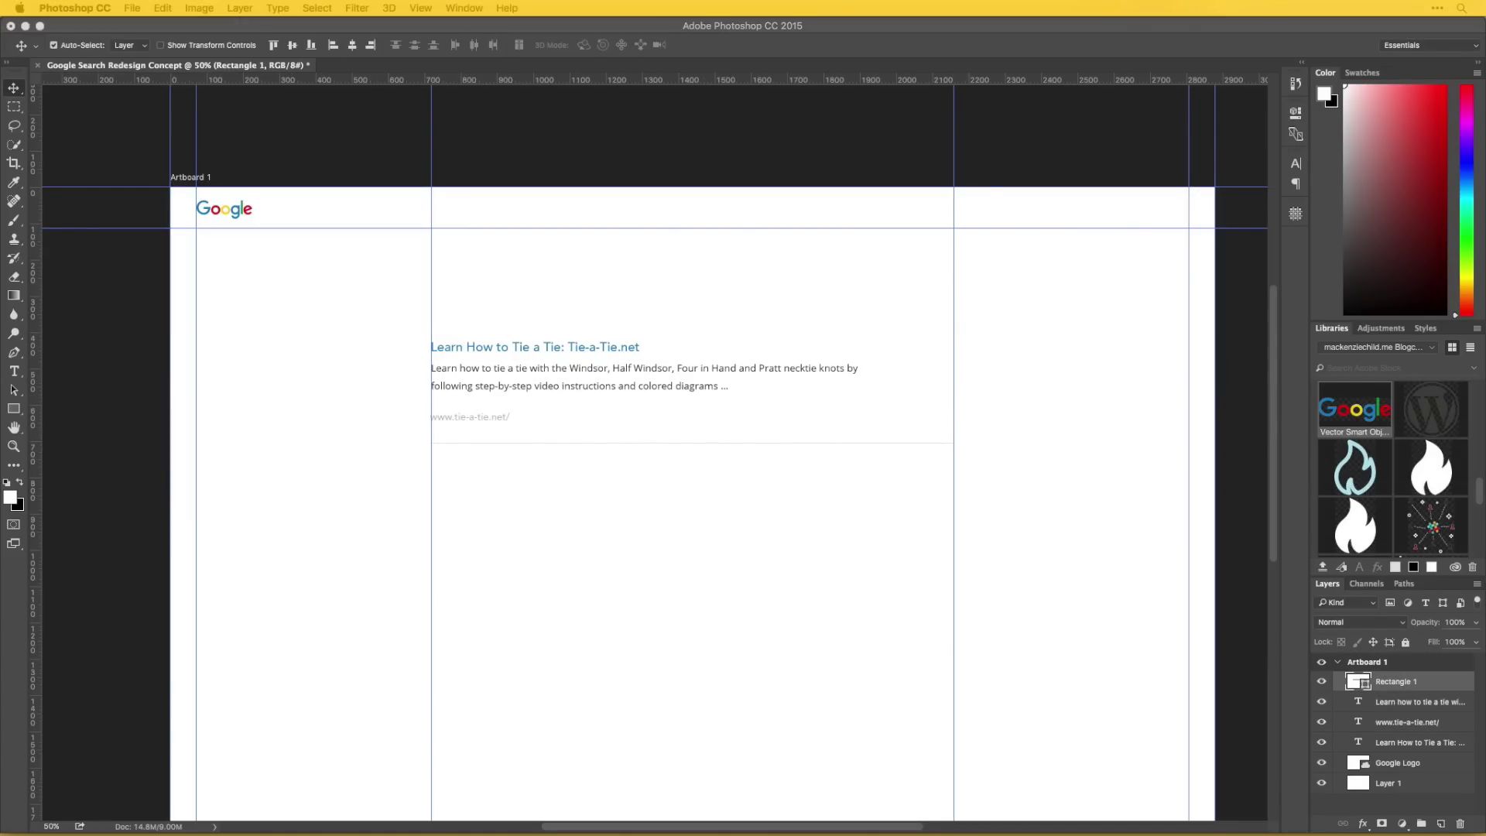
# Step: Tighten the URL line's spacing and duplicate the whole search result with its divider below the first
pyautogui.press('super+plus')
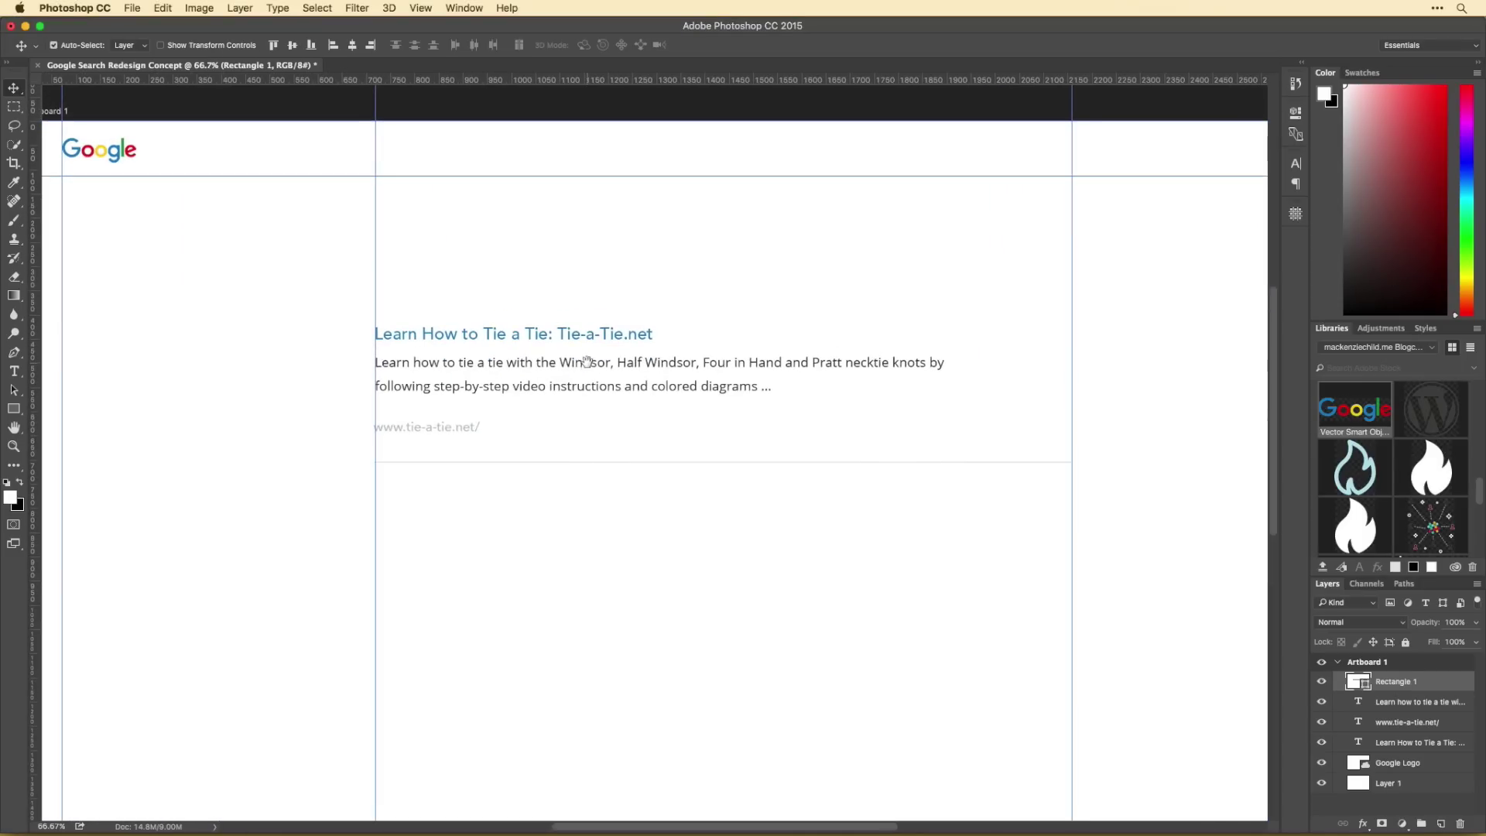
pyautogui.click(539, 517)
pyautogui.moveTo(444, 417); pyautogui.dragTo(736, 337)
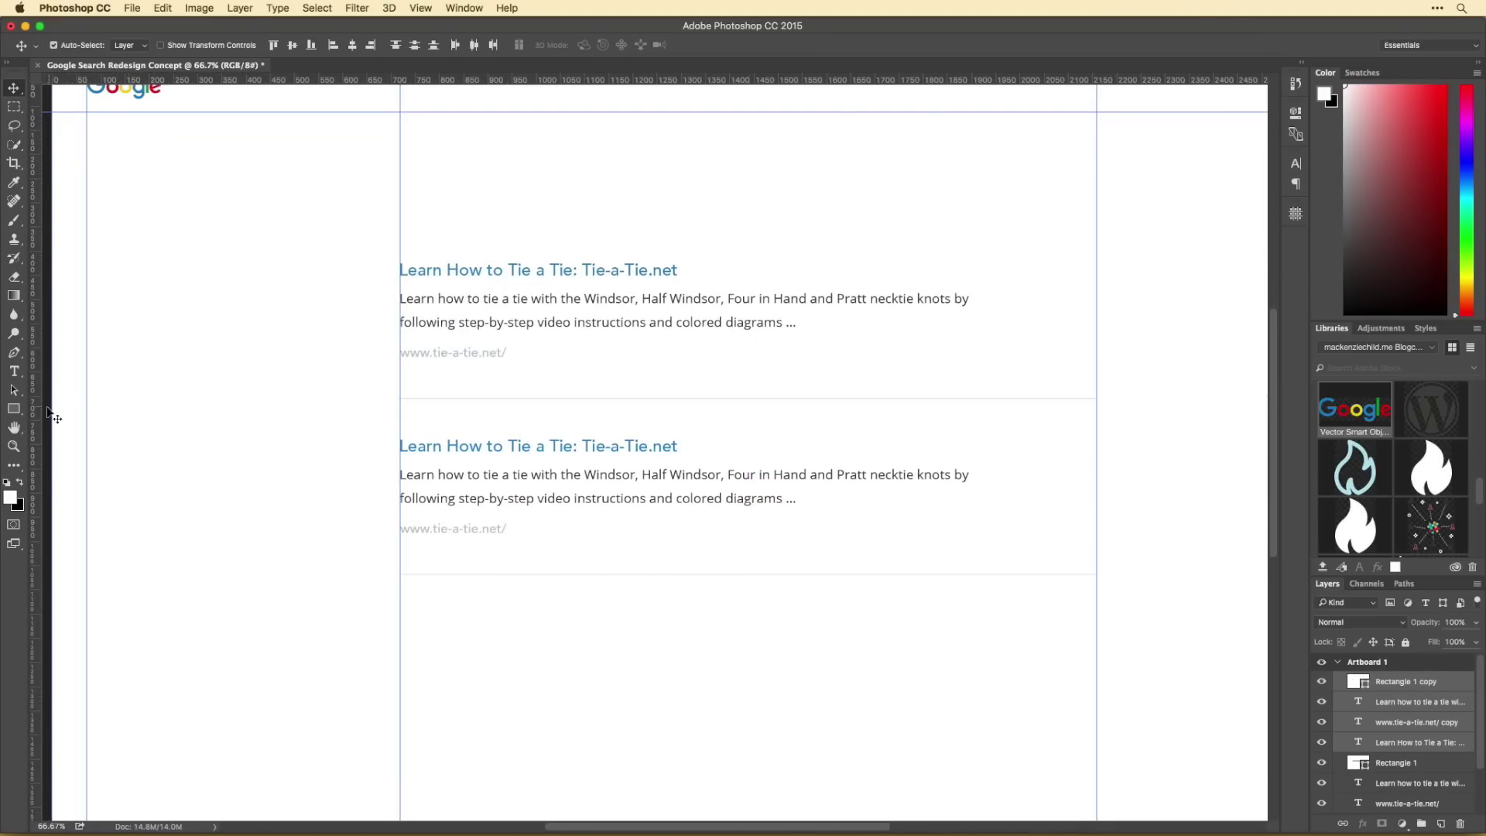
# Step: Draw a 26 px circle beside the first result in the Google logo's red and copy it beside the second result
pyautogui.moveTo(14, 409); pyautogui.dragTo(69, 435)
pyautogui.moveTo(374, 303); pyautogui.dragTo(387, 316)
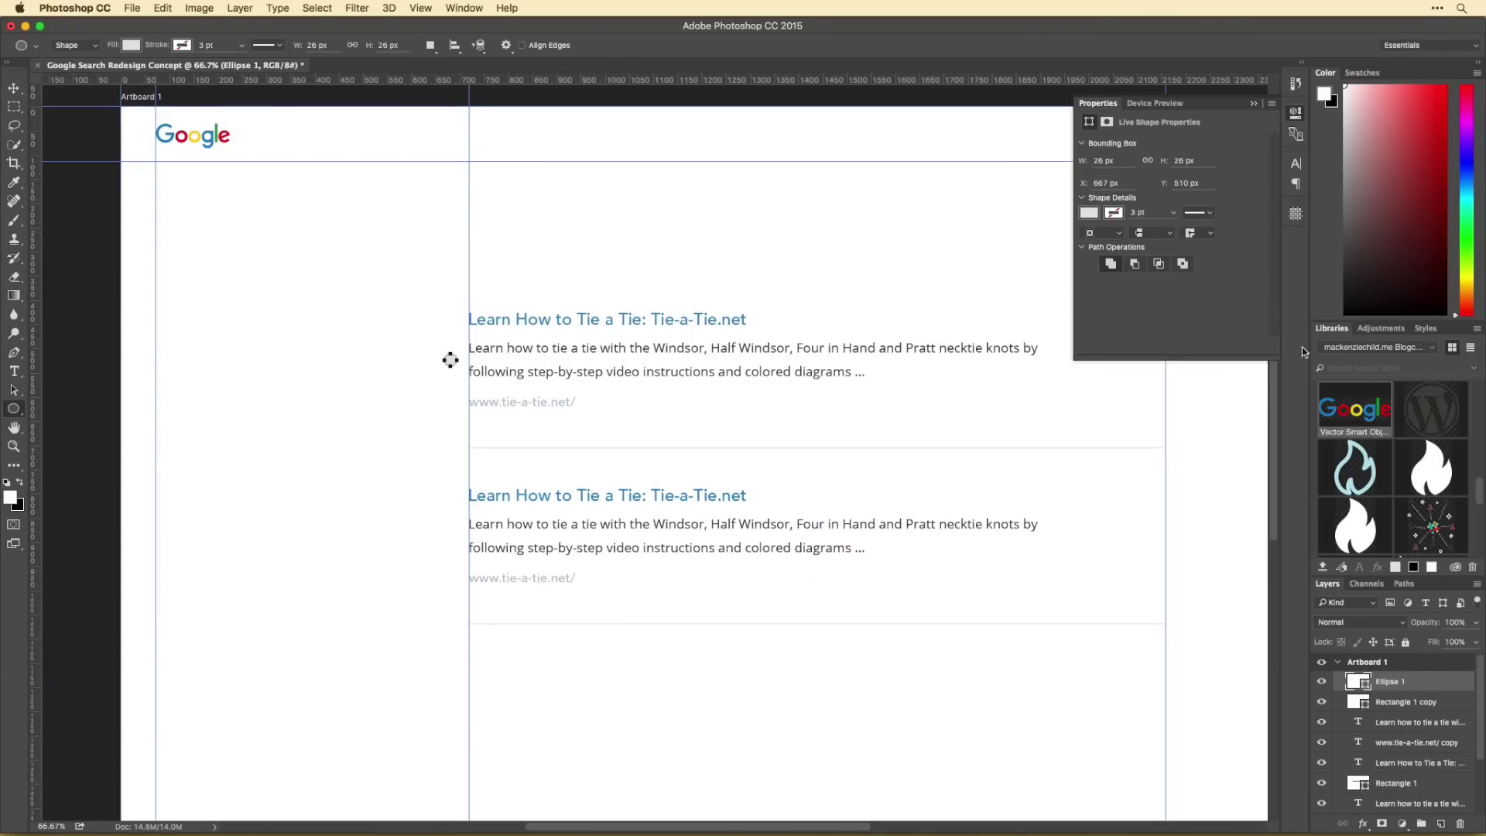
pyautogui.click(184, 139)
pyautogui.press('super+v')
pyautogui.press('Return')
pyautogui.moveTo(450, 359); pyautogui.dragTo(450, 529)
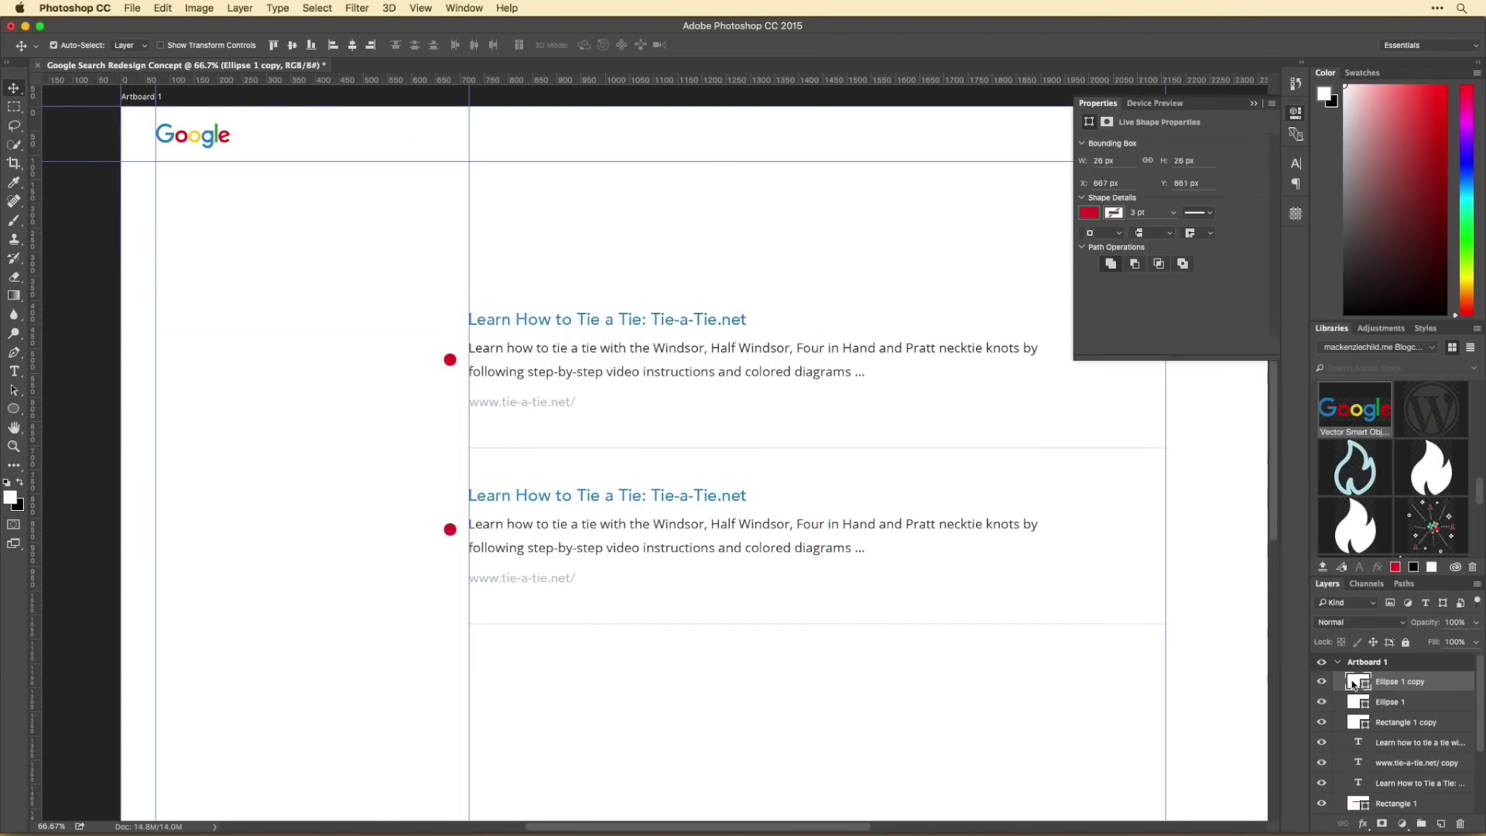
# Step: Recolour the circle beside the second result to yellow #fdcf36
pyautogui.doubleClick(1357, 681)
pyautogui.write('#fdcf36')
pyautogui.press('Return')
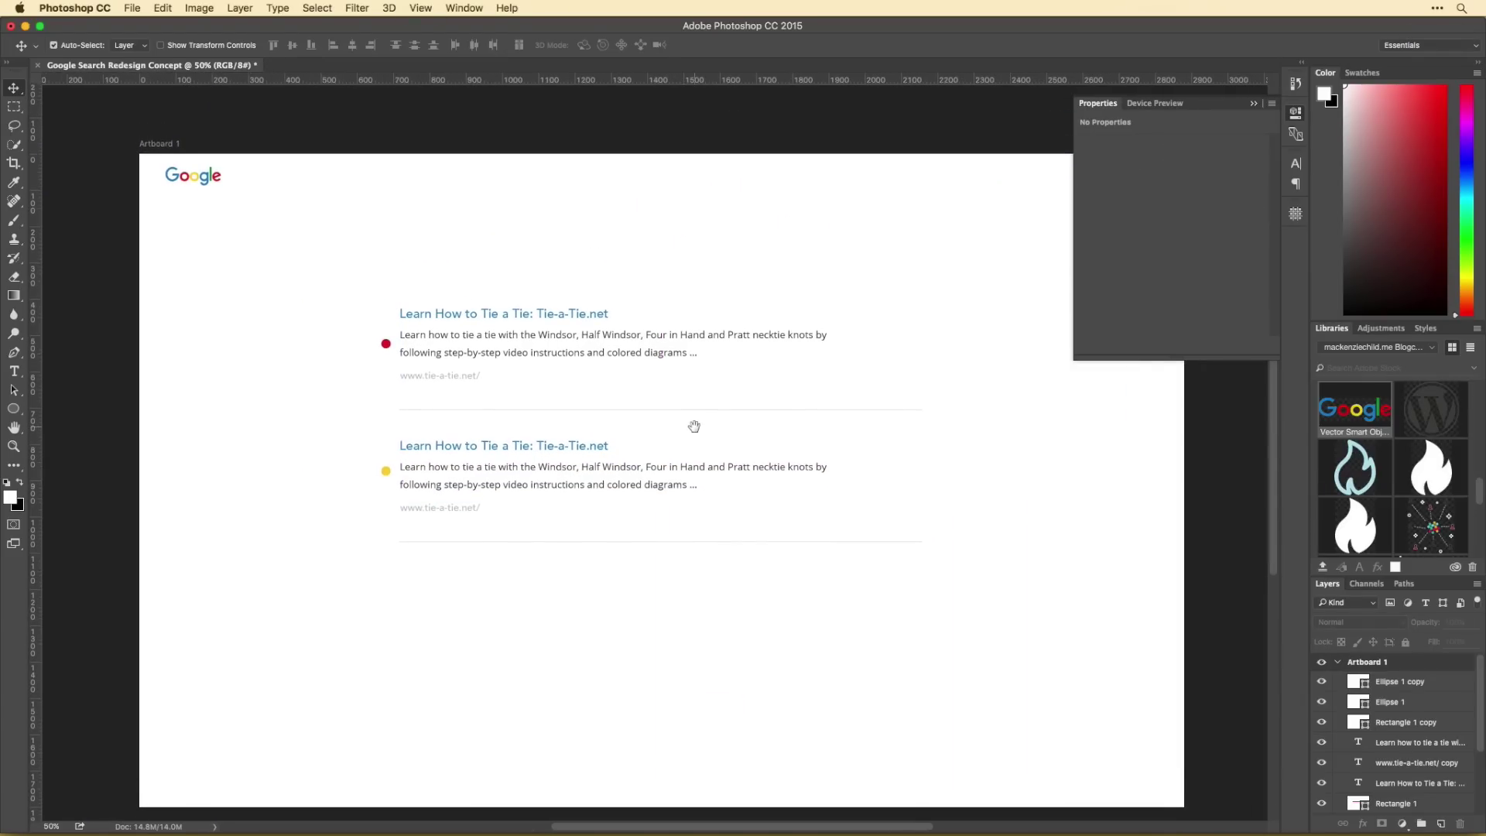
# Step: Shorten both dividers to the description's width and shift the results' text and dividers slightly right of the content guide
pyautogui.press('super+t')
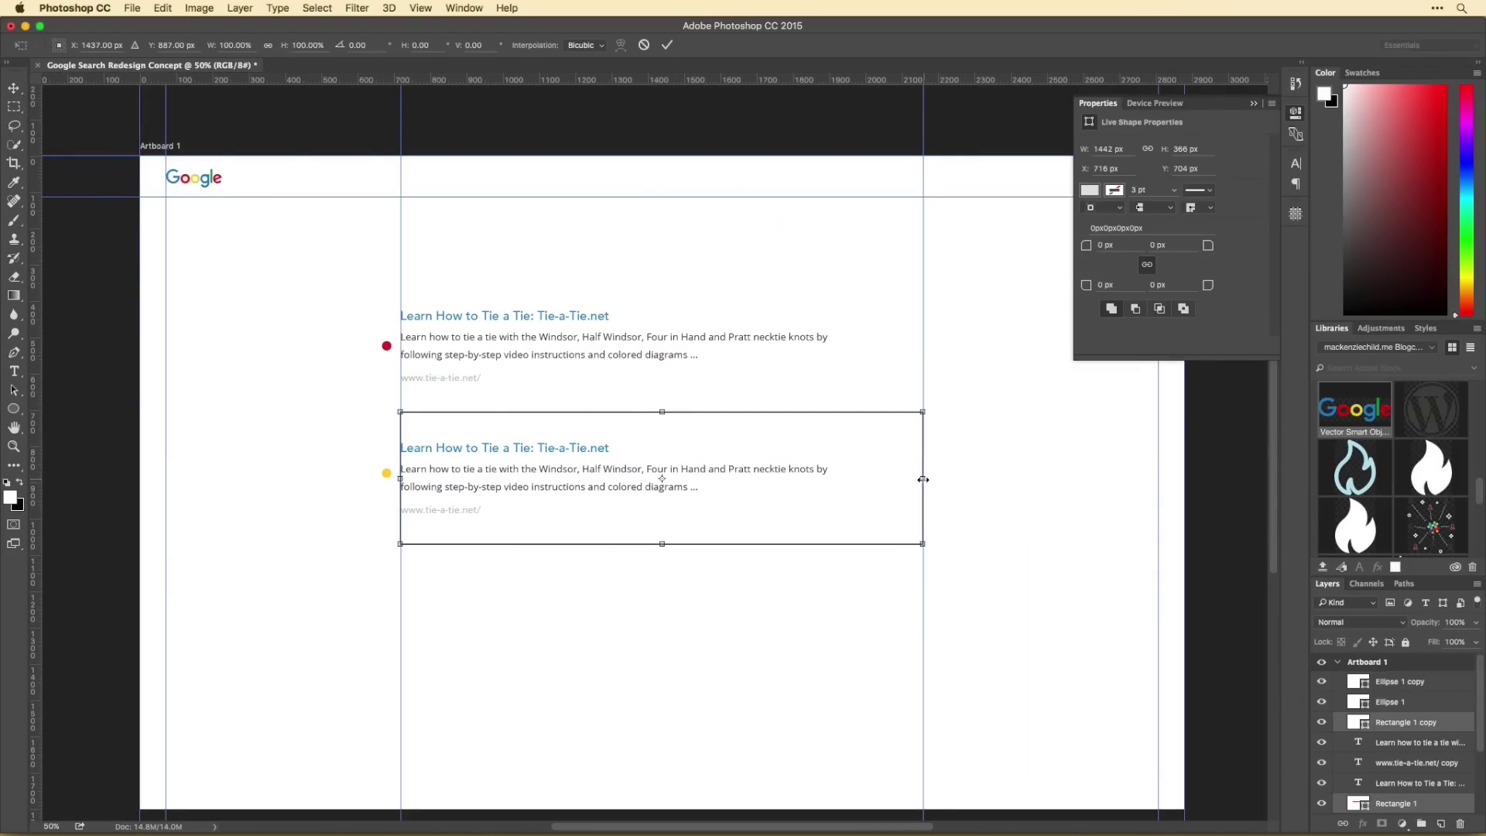
pyautogui.press('Return')
pyautogui.moveTo(437, 313); pyautogui.dragTo(461, 313)
# Step: Move the red and yellow circles onto the content guide and align each one vertically with its result's heading
pyautogui.click(402, 472)
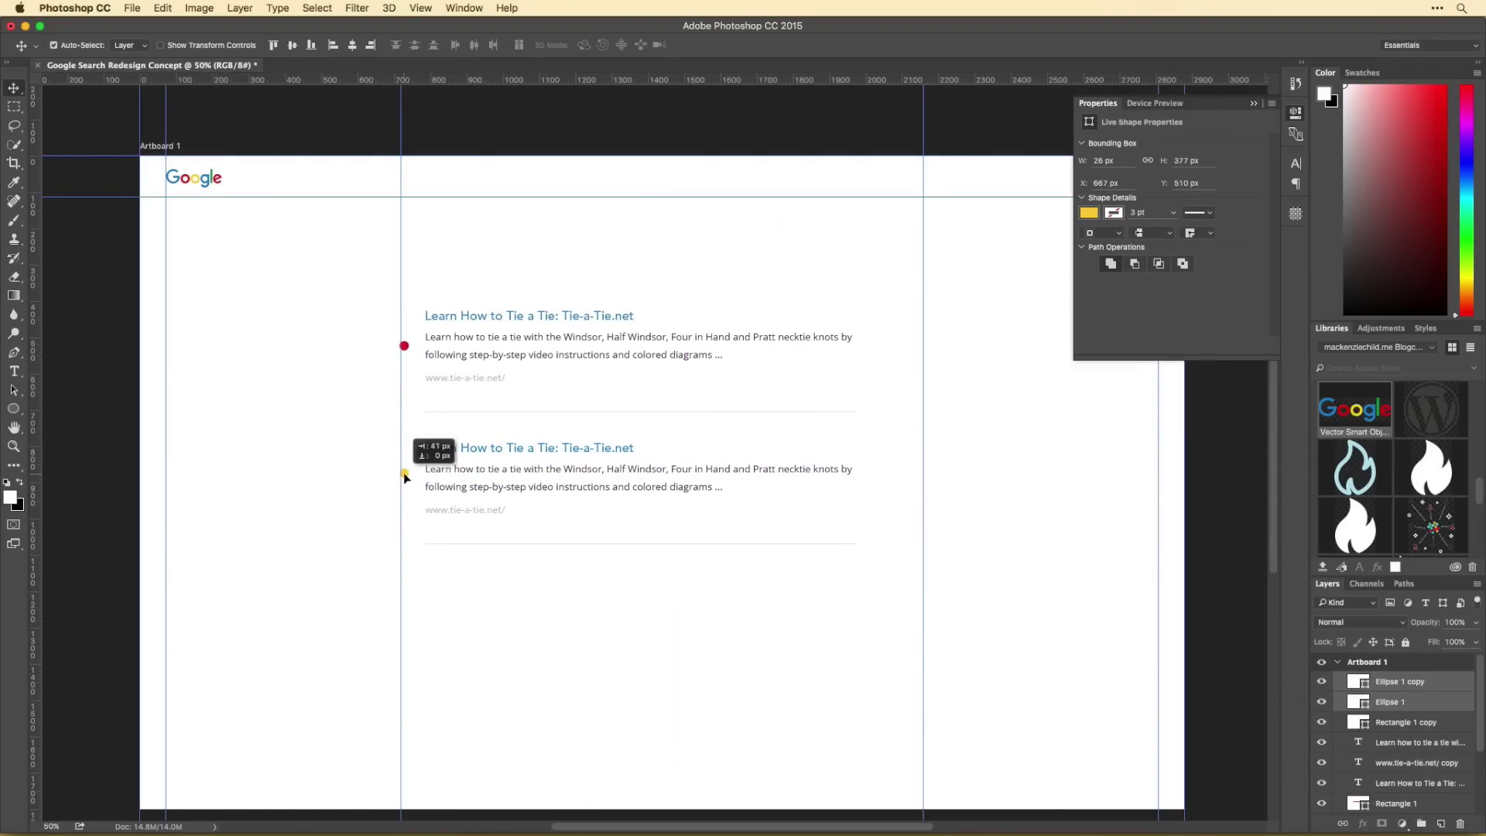
pyautogui.moveTo(408, 473); pyautogui.dragTo(409, 447)
pyautogui.moveTo(407, 345); pyautogui.dragTo(407, 316)
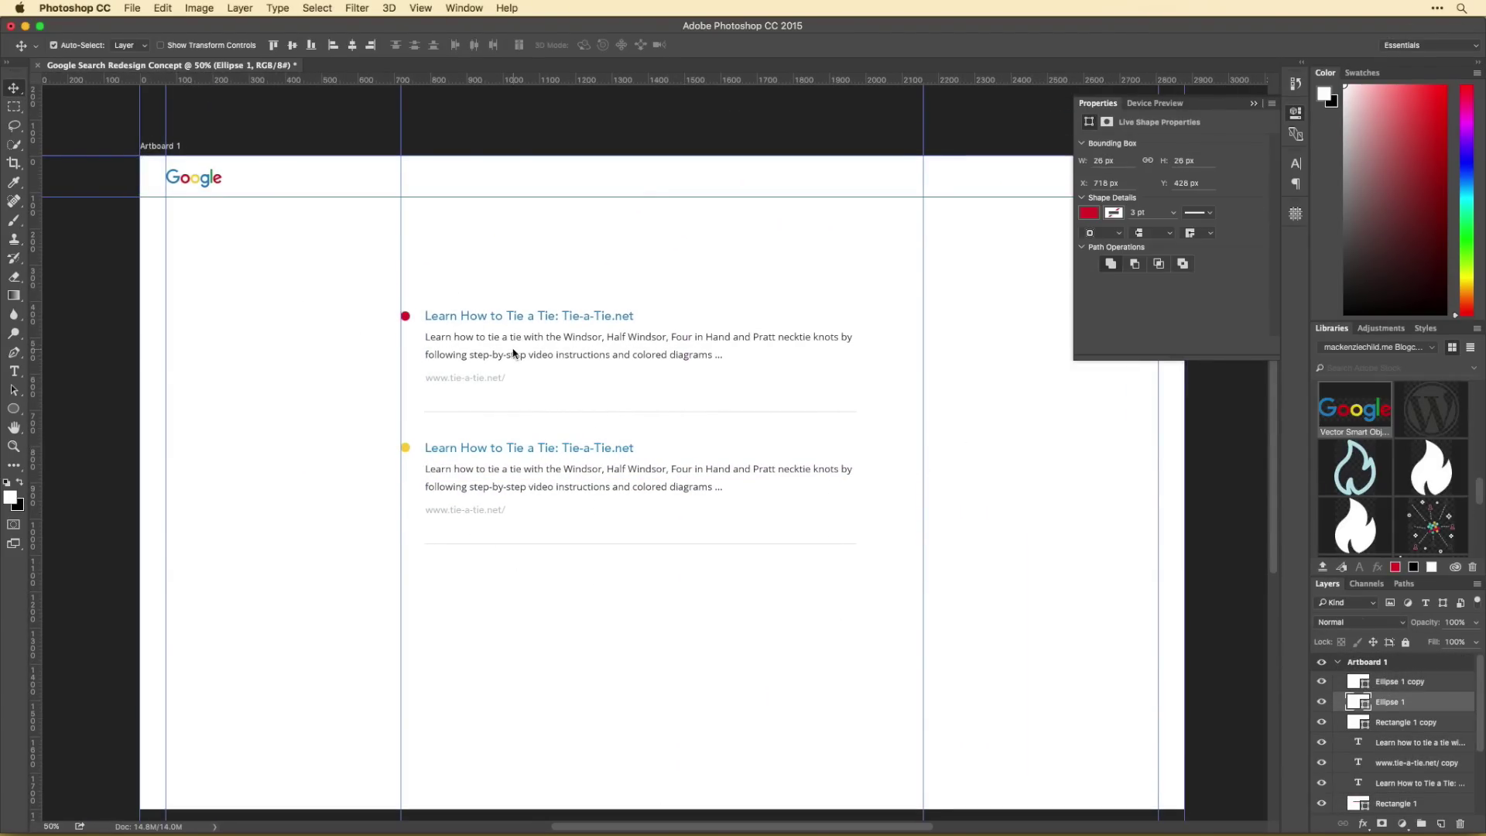
# Step: Duplicate the second search result below it and fill the copy's circle with the Google logo's blue
pyautogui.moveTo(480, 453); pyautogui.dragTo(604, 568)
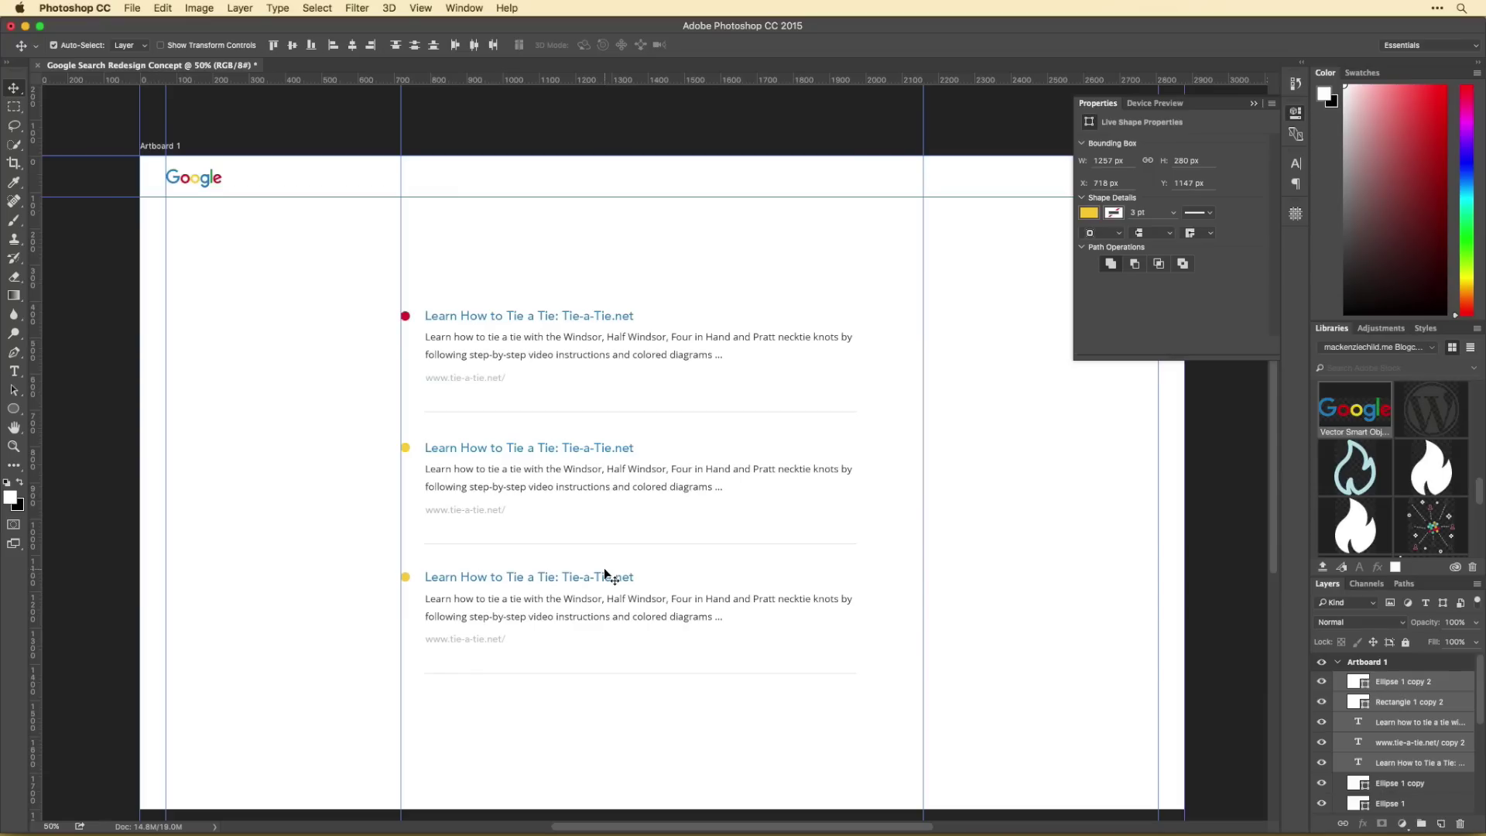
pyautogui.doubleClick(1358, 681)
pyautogui.click(203, 183)
pyautogui.press('Return')
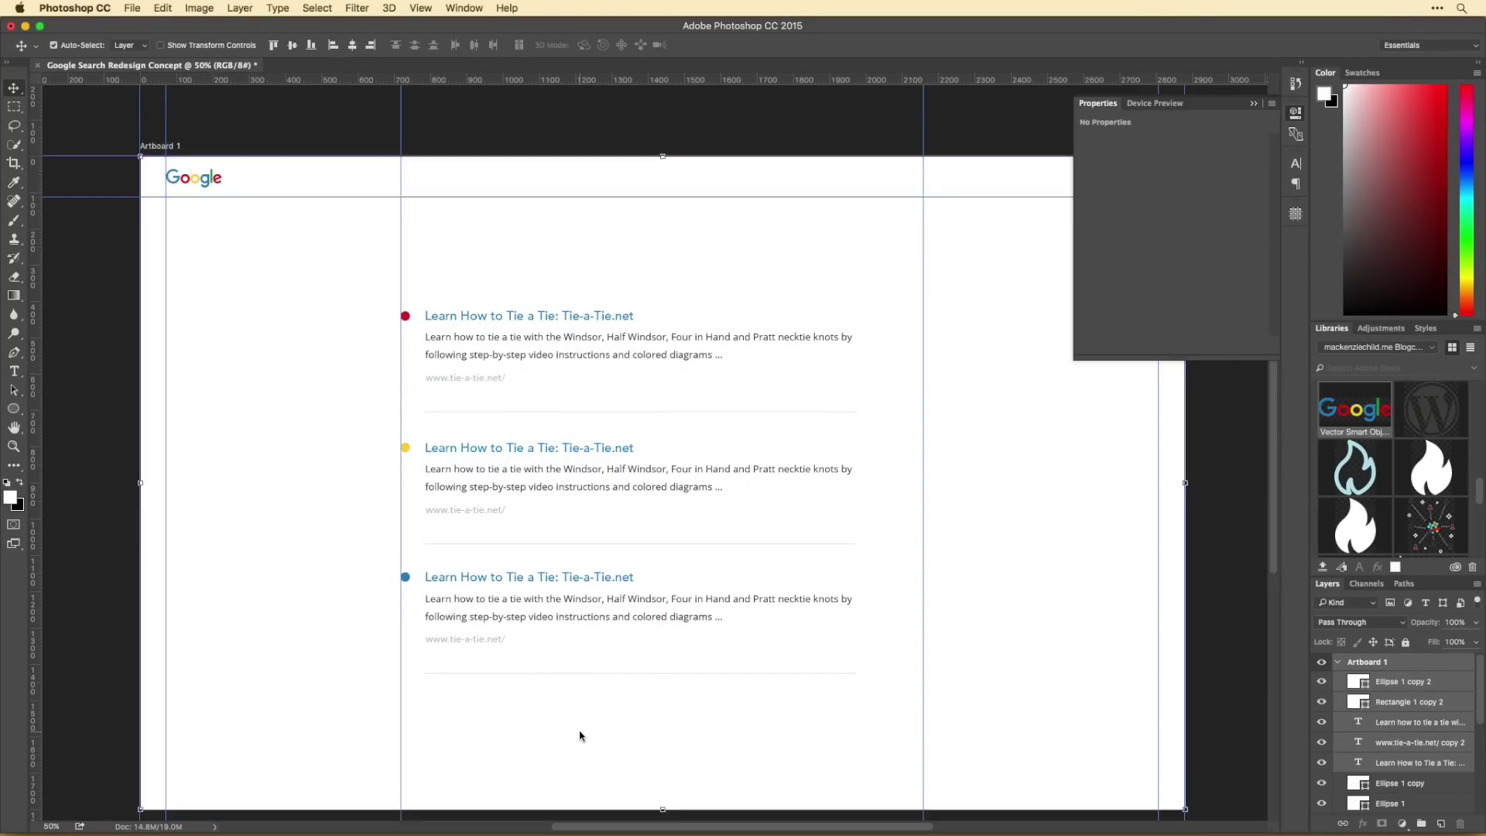
# Step: Duplicate the third search result below it and fill the new circle with the Google logo's green
pyautogui.moveTo(406, 582); pyautogui.dragTo(557, 707)
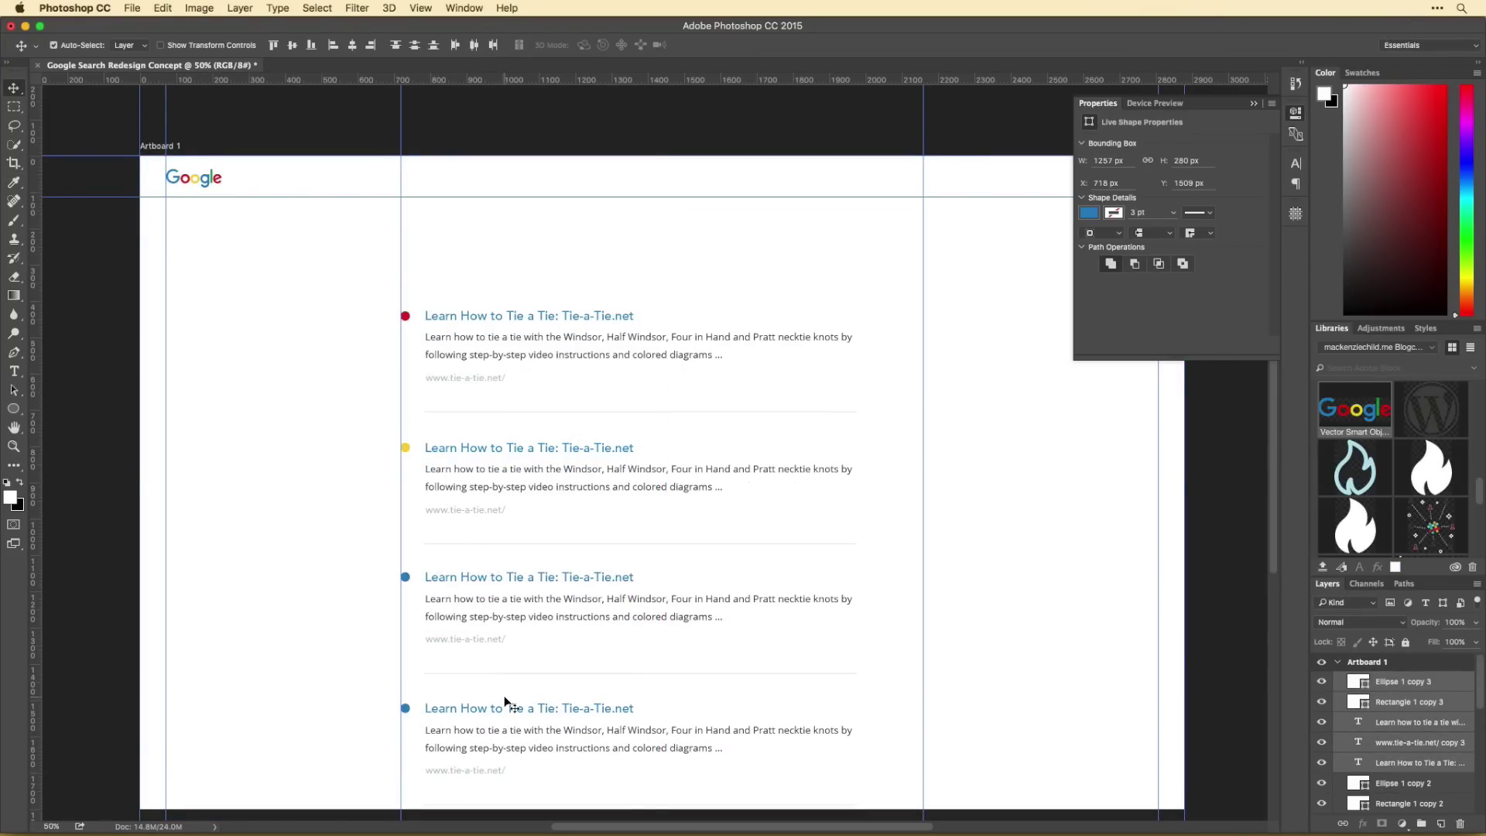
pyautogui.doubleClick(1358, 681)
pyautogui.click(216, 173)
pyautogui.press('Return')
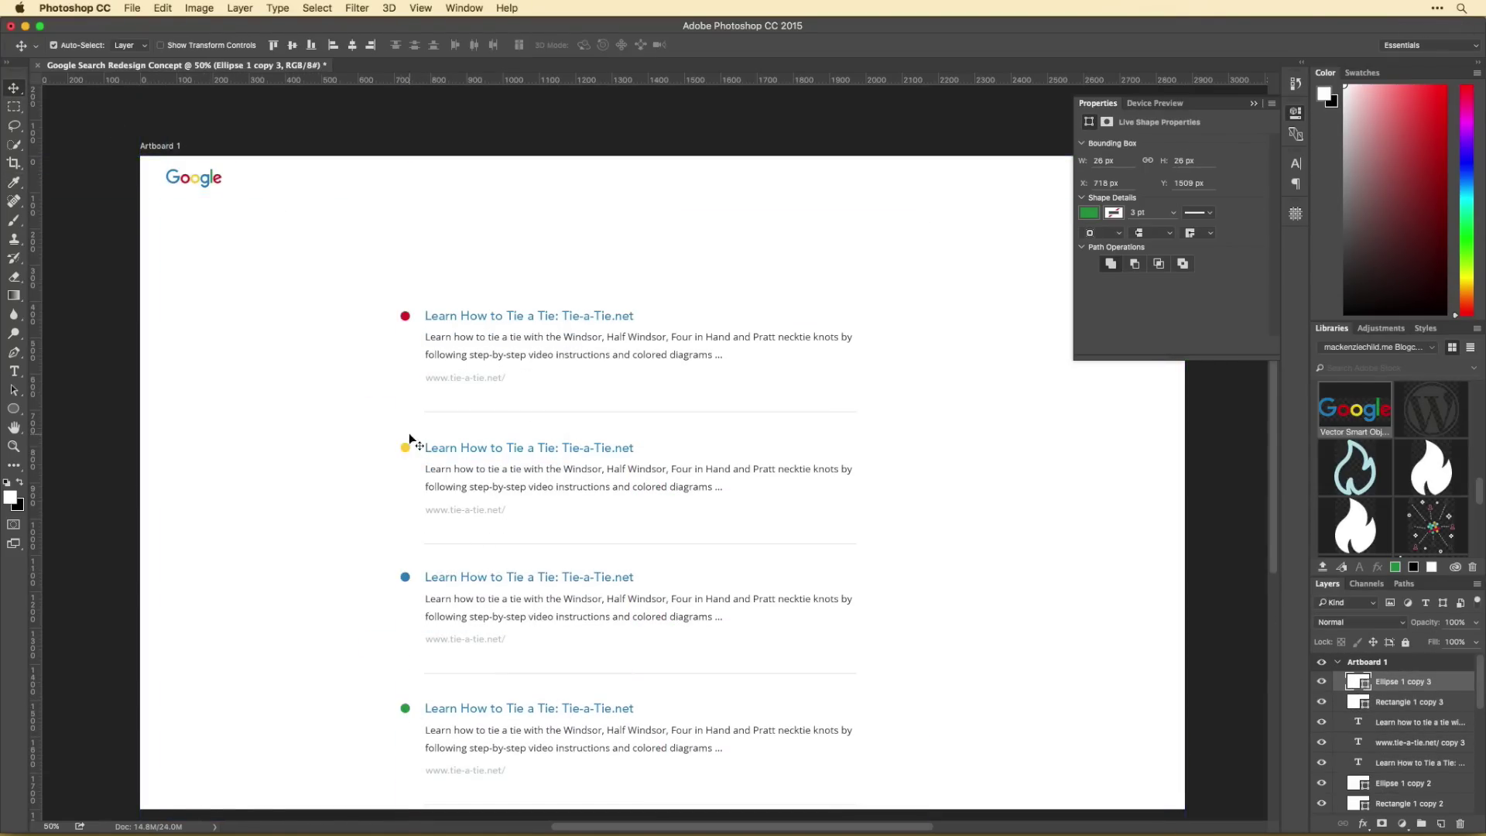
# Step: Move all four search results to directly beneath the Google logo, with the circles lined up with the logo's left edge
pyautogui.scroll(-1, 629, 563)
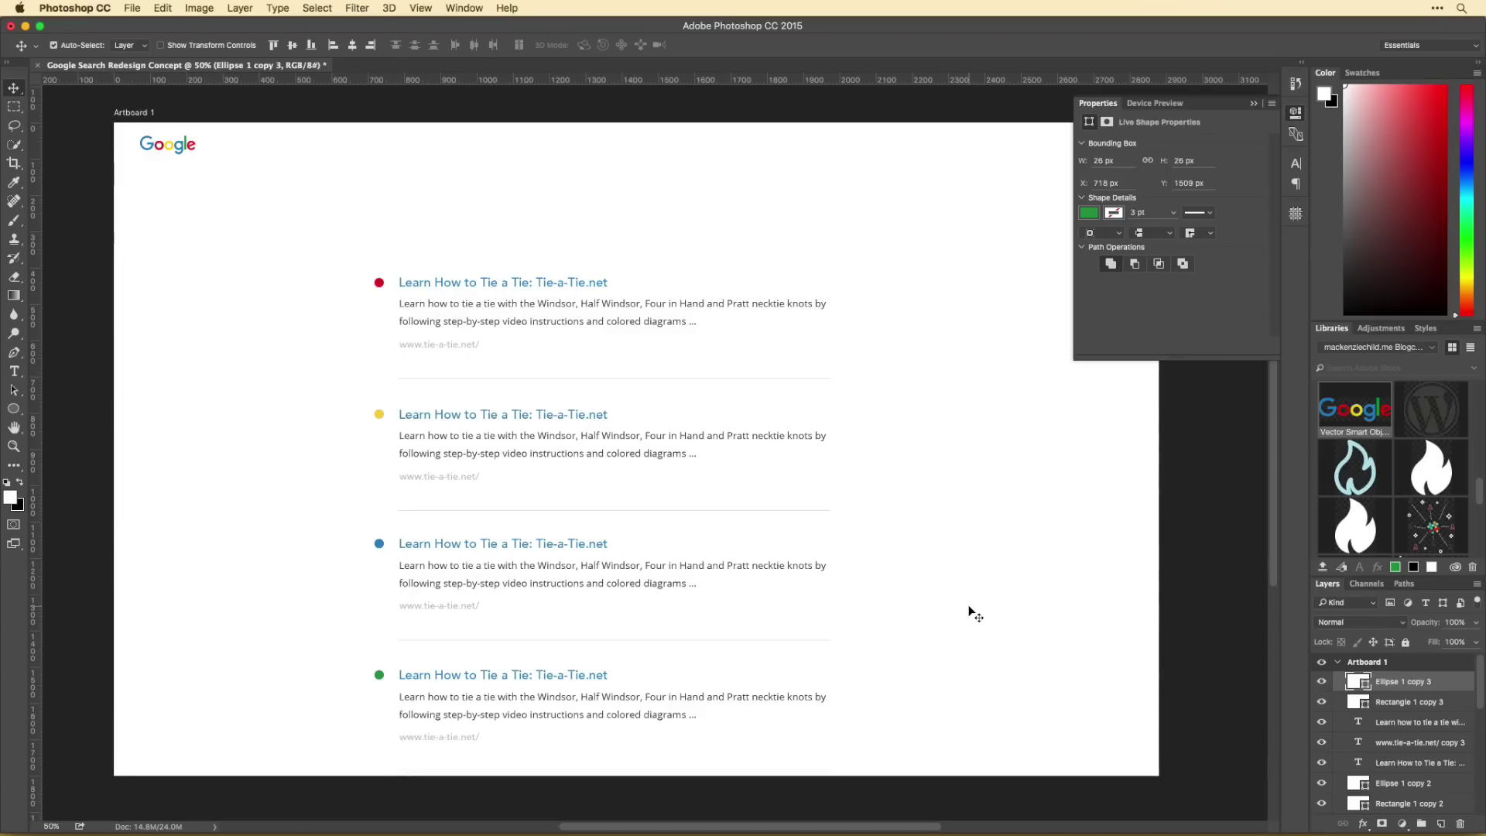
pyautogui.click(1349, 69)
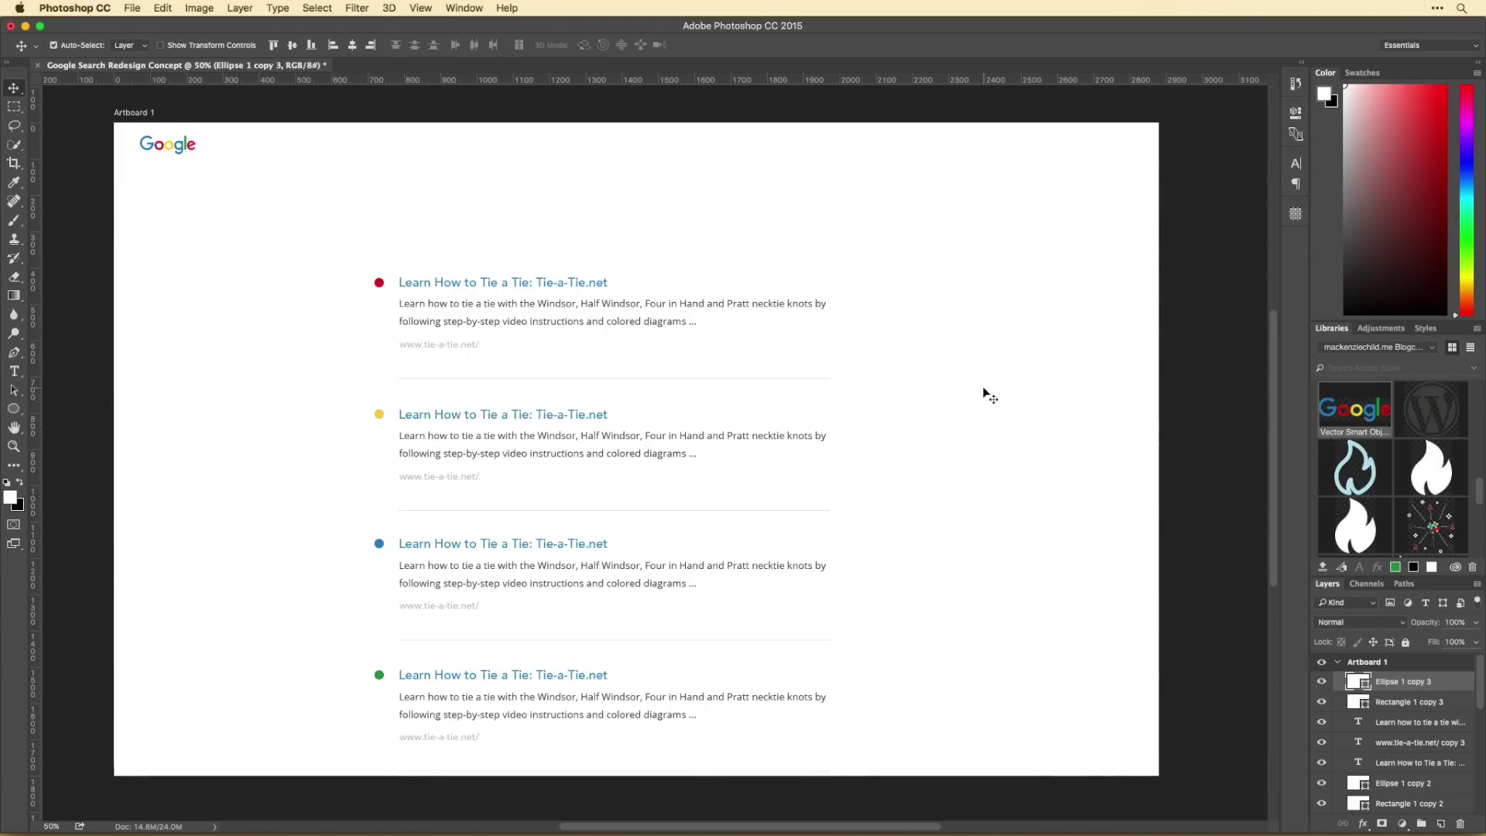
pyautogui.press('super+alt+a')
pyautogui.moveTo(541, 677); pyautogui.dragTo(336, 582)
pyautogui.scroll(1, 792, 434)
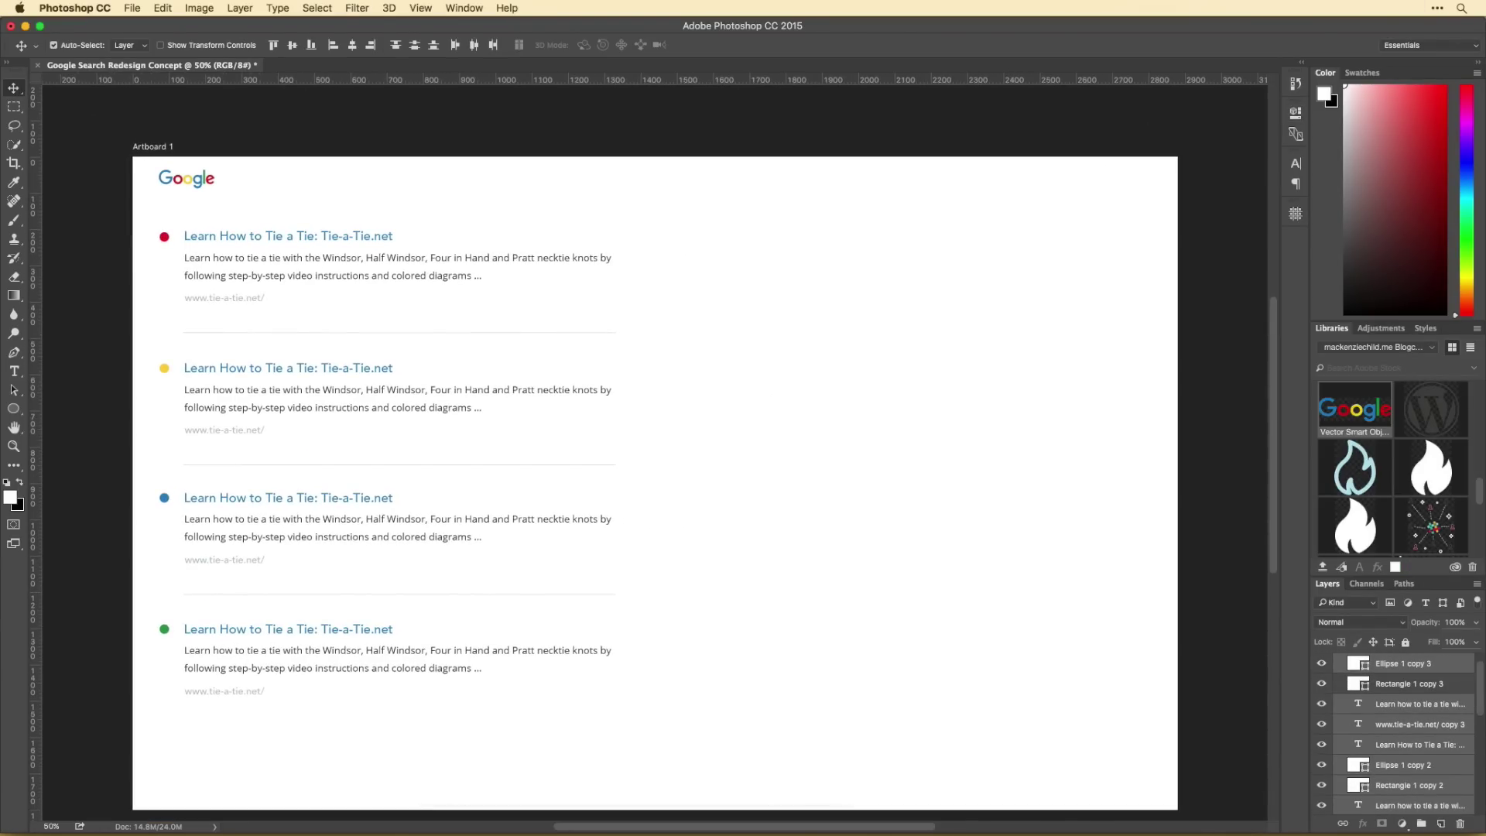
# Step: Paste six tie-knot instruction images into the empty area beside the search results
pyautogui.press('super+v')
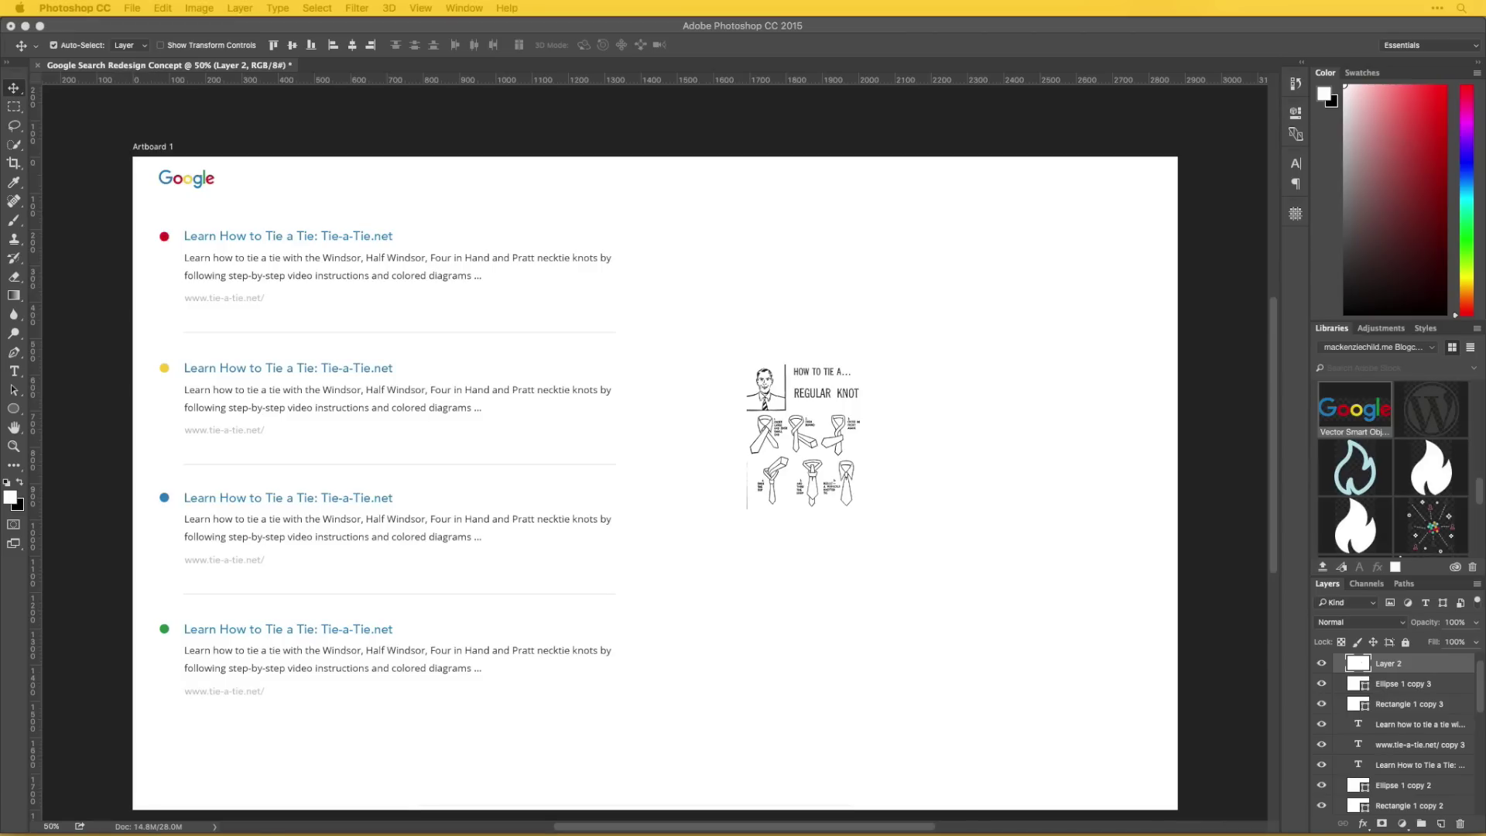
pyautogui.press('super+v')
pyautogui.press('super+v')
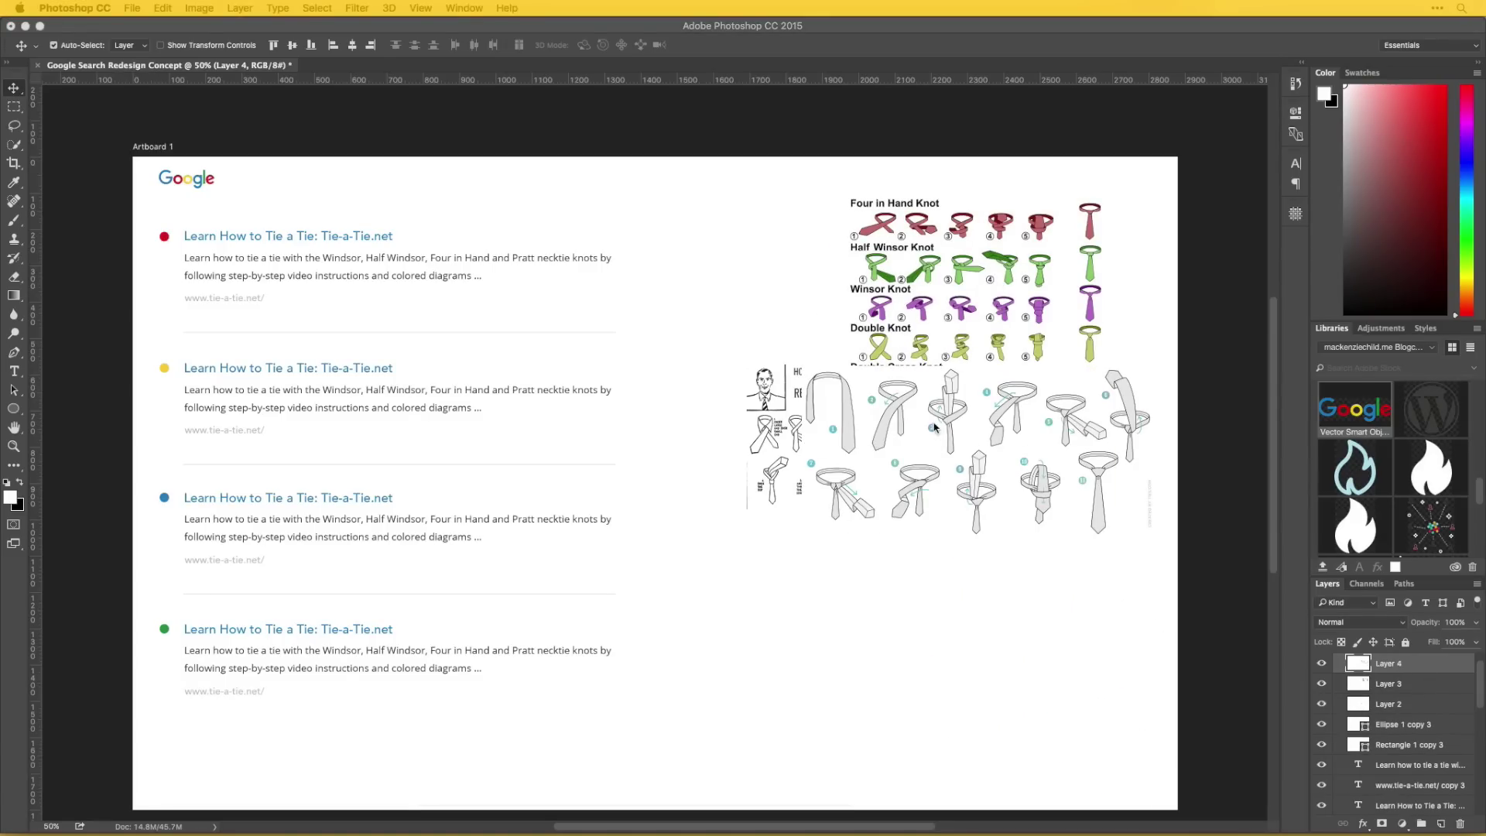
pyautogui.press('super+v')
pyautogui.press('super+v')
pyautogui.press('super+v')
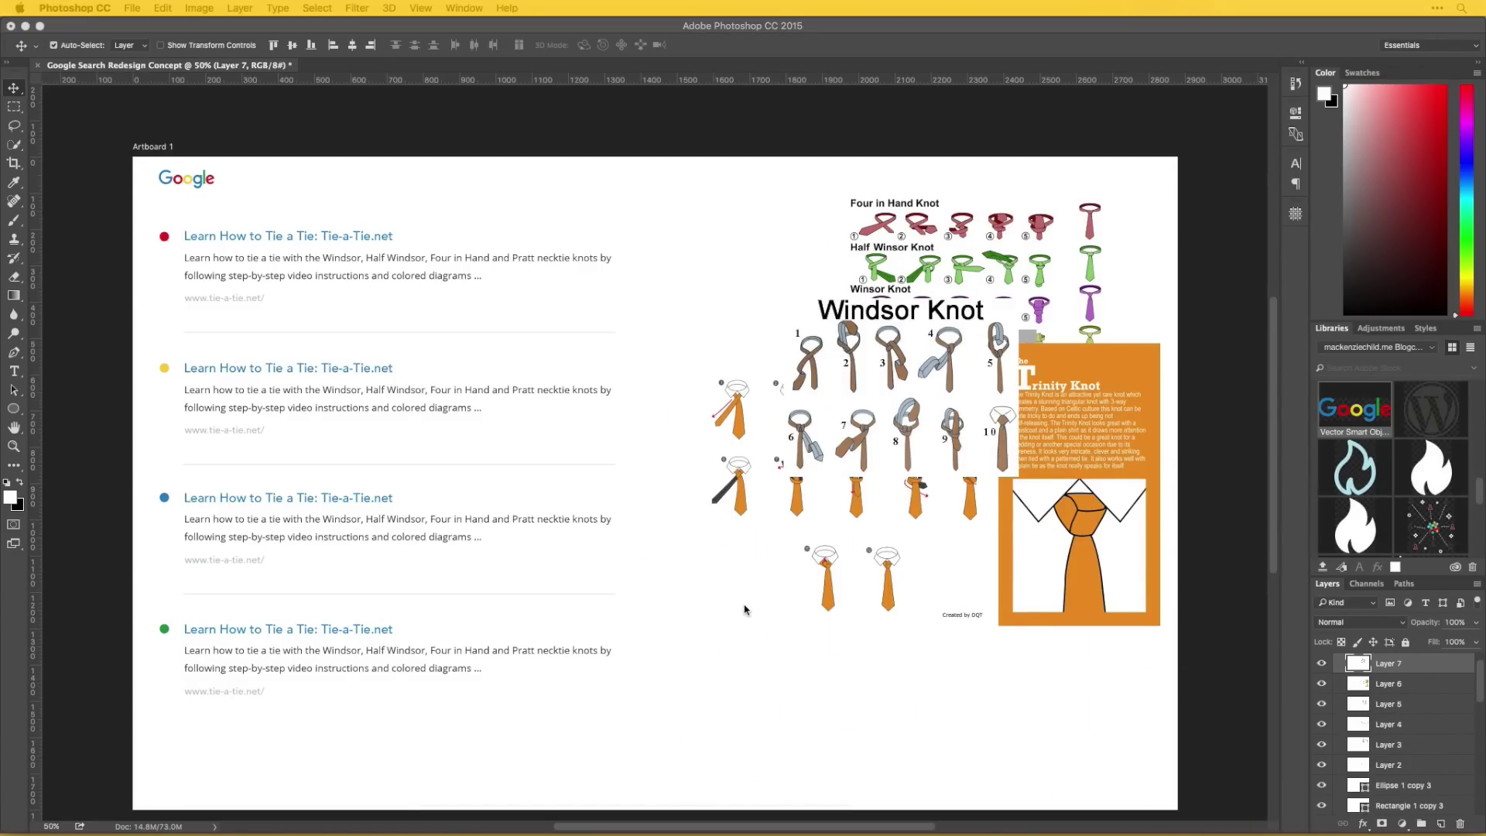
# Step: Lower the Google logo slightly, scale the pasted tie images down together to about 86%, and rearrange them beside the results
pyautogui.moveTo(200, 187); pyautogui.dragTo(199, 194)
pyautogui.press('super+alt+z')
pyautogui.press('super+alt+z')
pyautogui.press('super+alt+z')
pyautogui.press('super+alt+z')
pyautogui.press('super+alt+z')
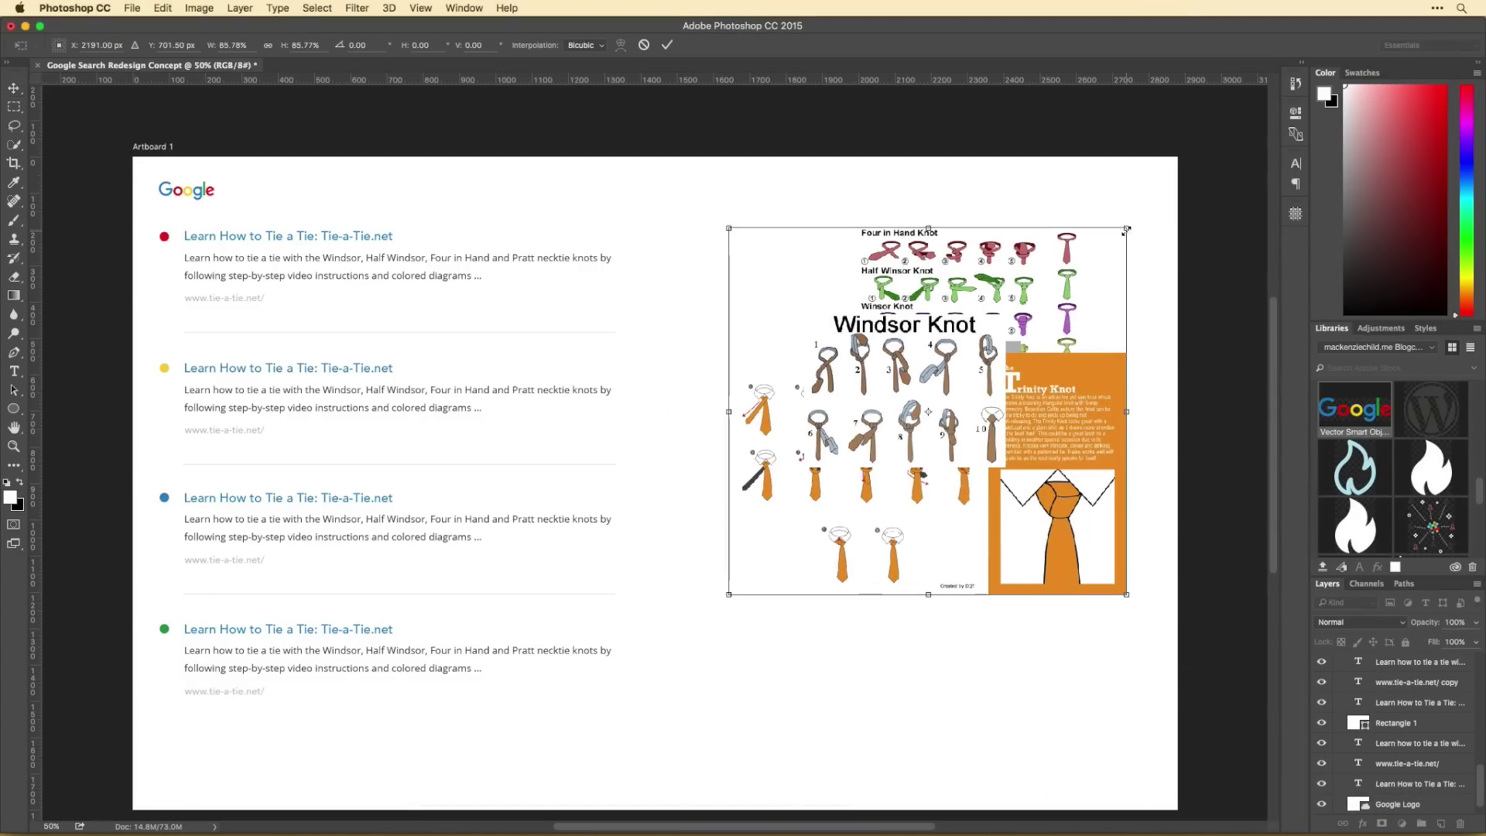
pyautogui.hscroll(2, 1006, 463)
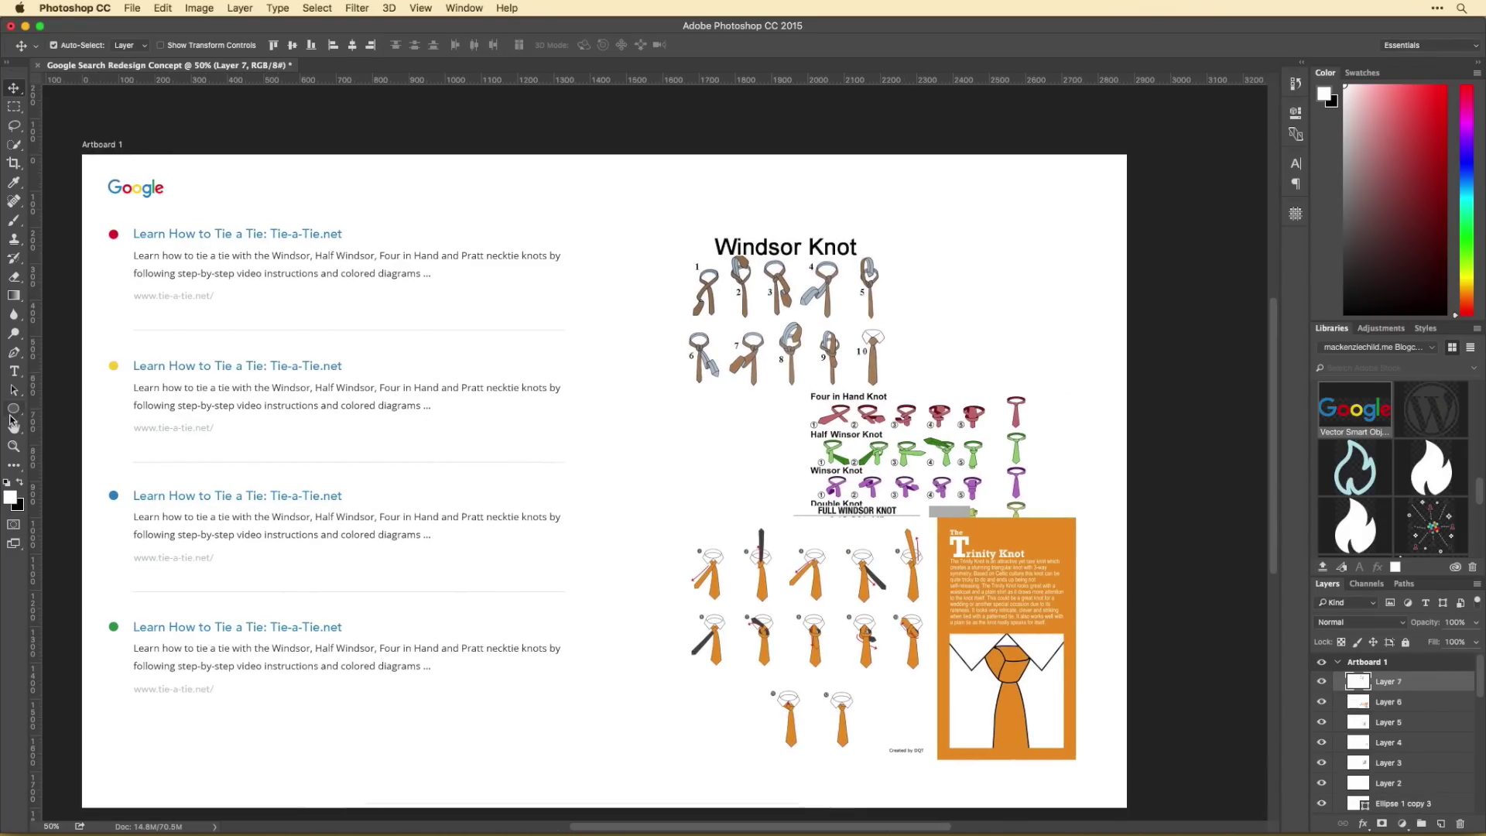
# Step: Mask the Trinity Knot image to a square that includes its orange panel and place it near the artboard's upper-right corner
pyautogui.press('m')
pyautogui.press('super+alt+z')
pyautogui.press('super+alt+z')
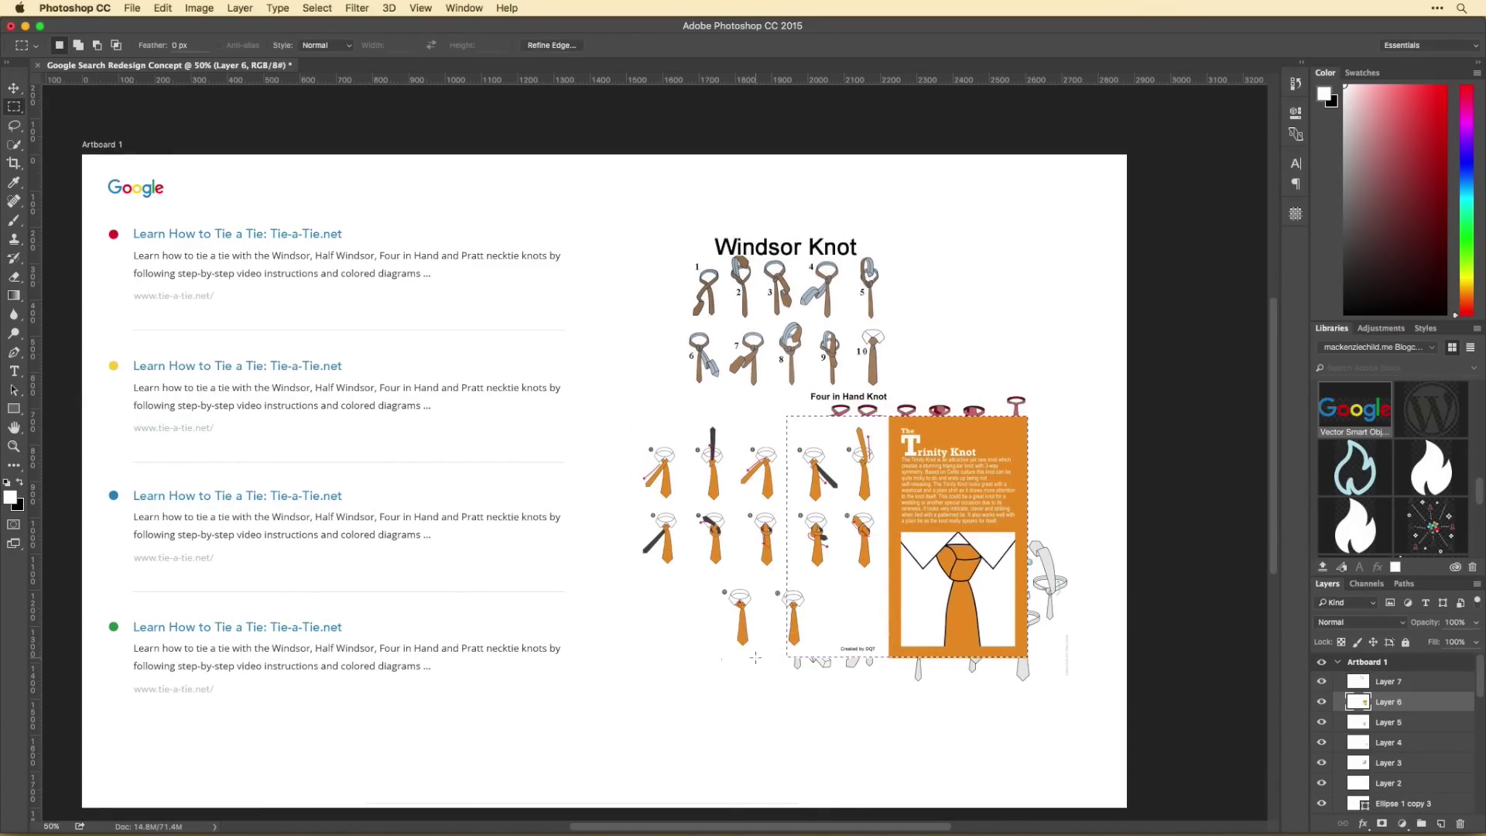
pyautogui.press('super+shift+z')
pyautogui.press('super+shift+z')
pyautogui.press('super+shift+z')
pyautogui.press('super+shift+z')
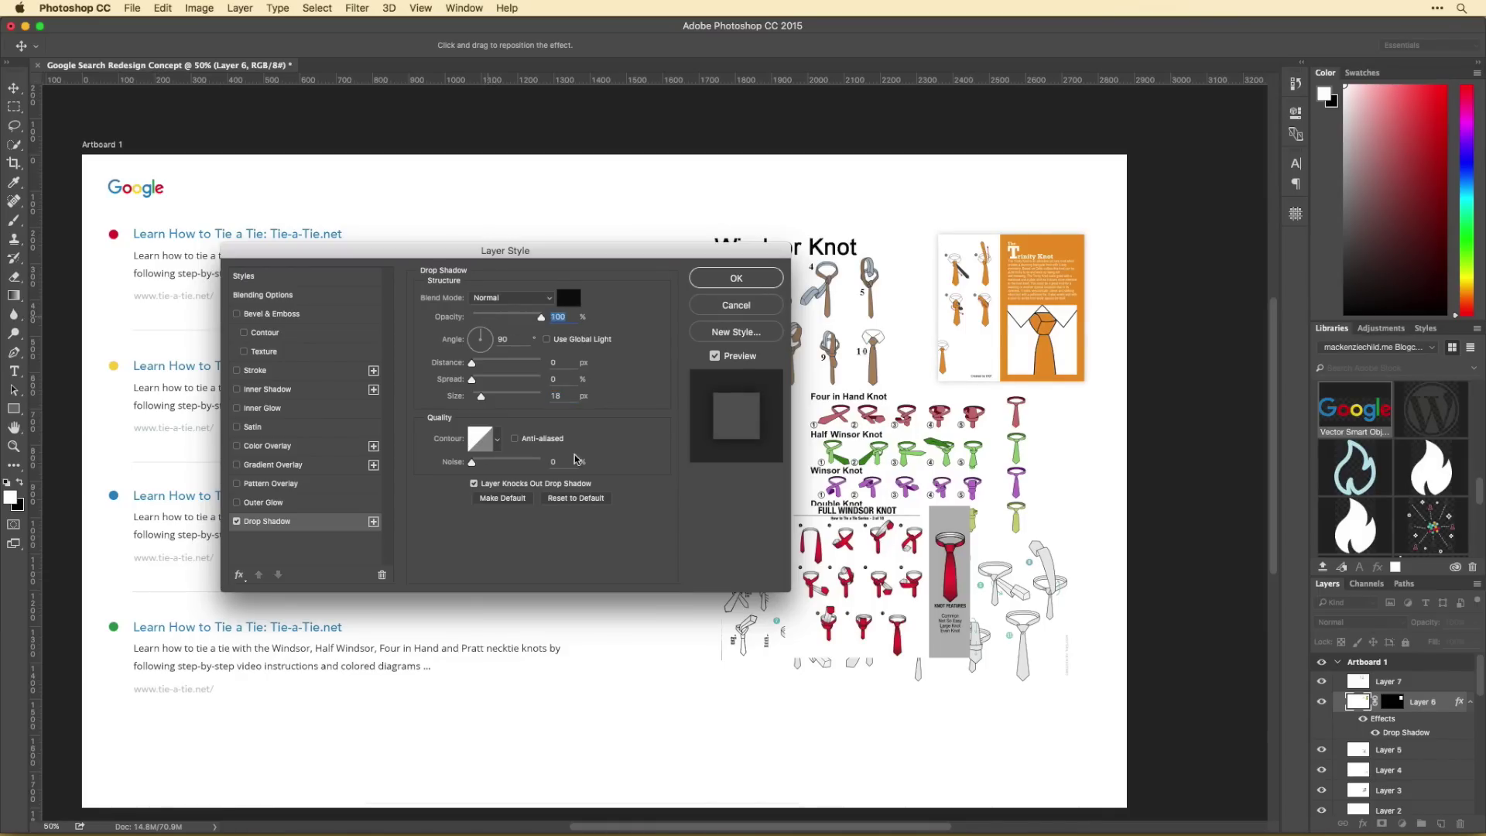
# Step: Give the square Trinity Knot image an 18 px drop shadow at 90° with zero distance and reduced opacity
pyautogui.hotkey('shift', 'Down')
pyautogui.hotkey('shift', 'Down')
pyautogui.hotkey('shift', 'Down')
pyautogui.hotkey('shift', 'Down')
pyautogui.hotkey('shift', 'Down')
pyautogui.hotkey('shift', 'Down')
pyautogui.hotkey('shift', 'Down')
pyautogui.hotkey('shift', 'Down')
pyautogui.press('Down')
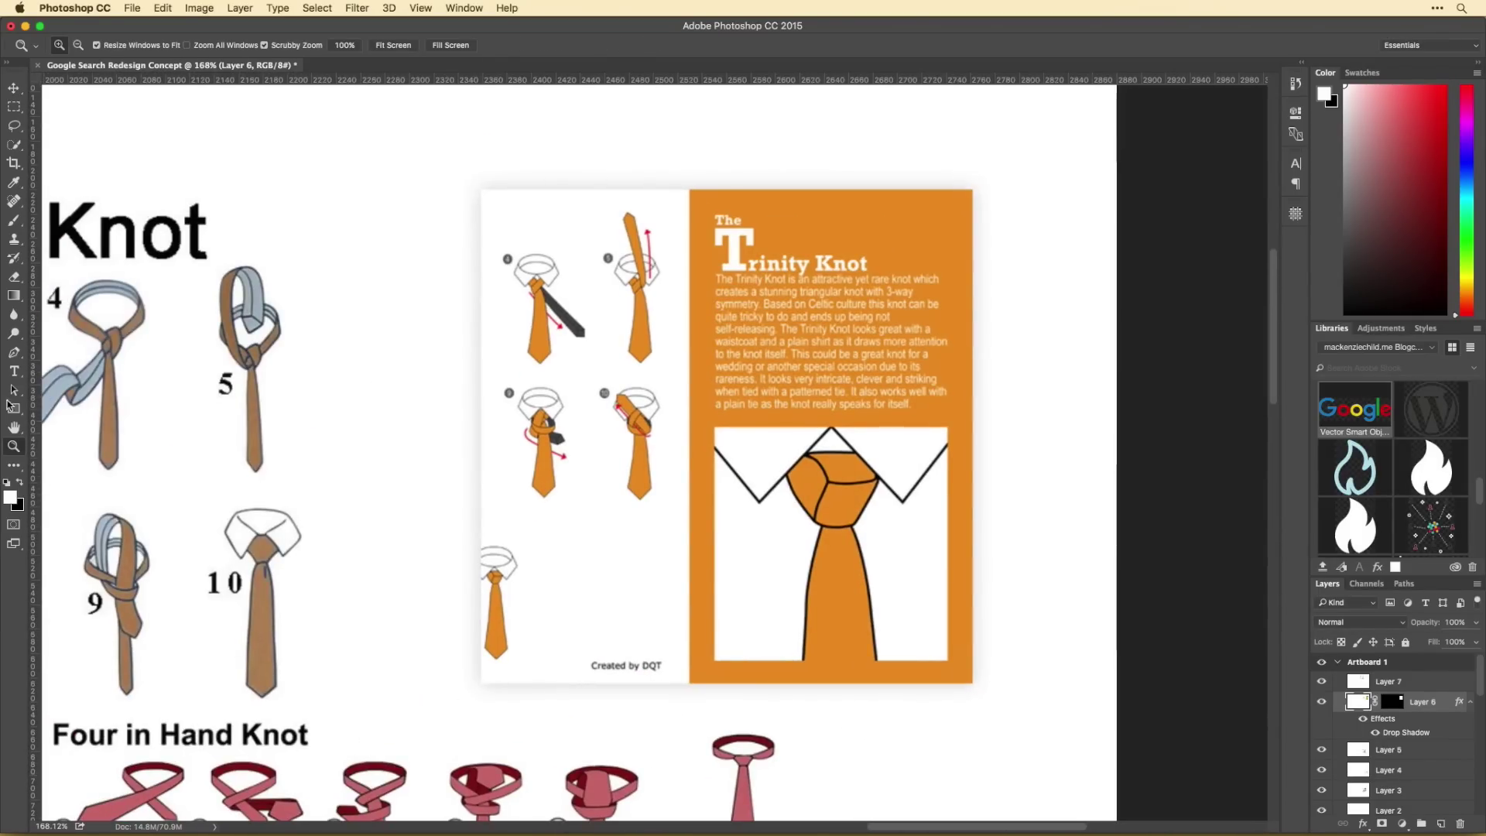
# Step: Draw a rounded square about 401 px wide over the Trinity Knot image, place it beneath, and clip the unmasked image to it
pyautogui.press('u')
pyautogui.moveTo(481, 190); pyautogui.dragTo(969, 684)
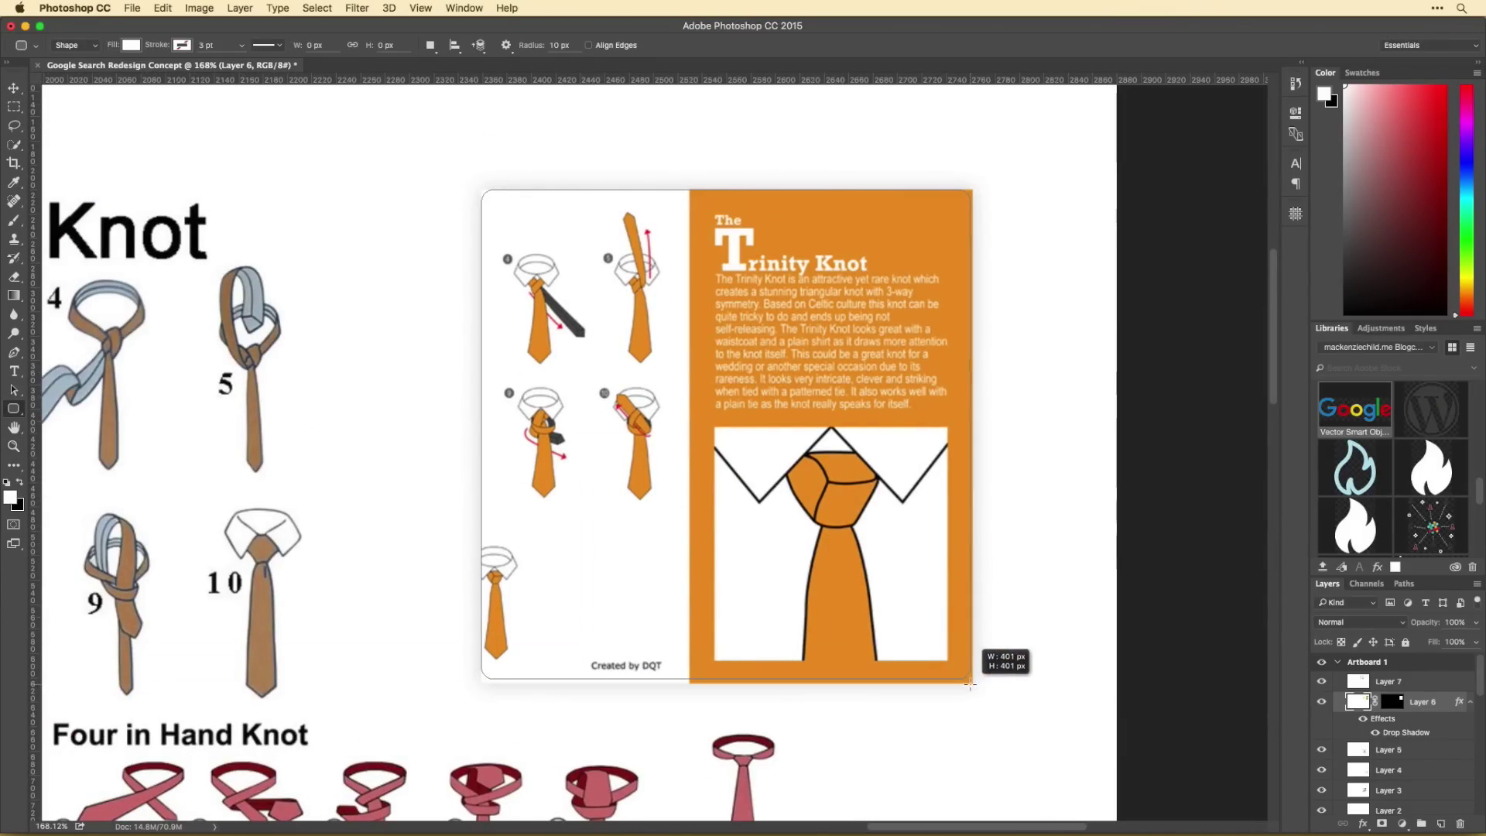
pyautogui.doubleClick(1107, 245)
pyautogui.click(1295, 114)
pyautogui.moveTo(1393, 721); pyautogui.dragTo(1393, 701)
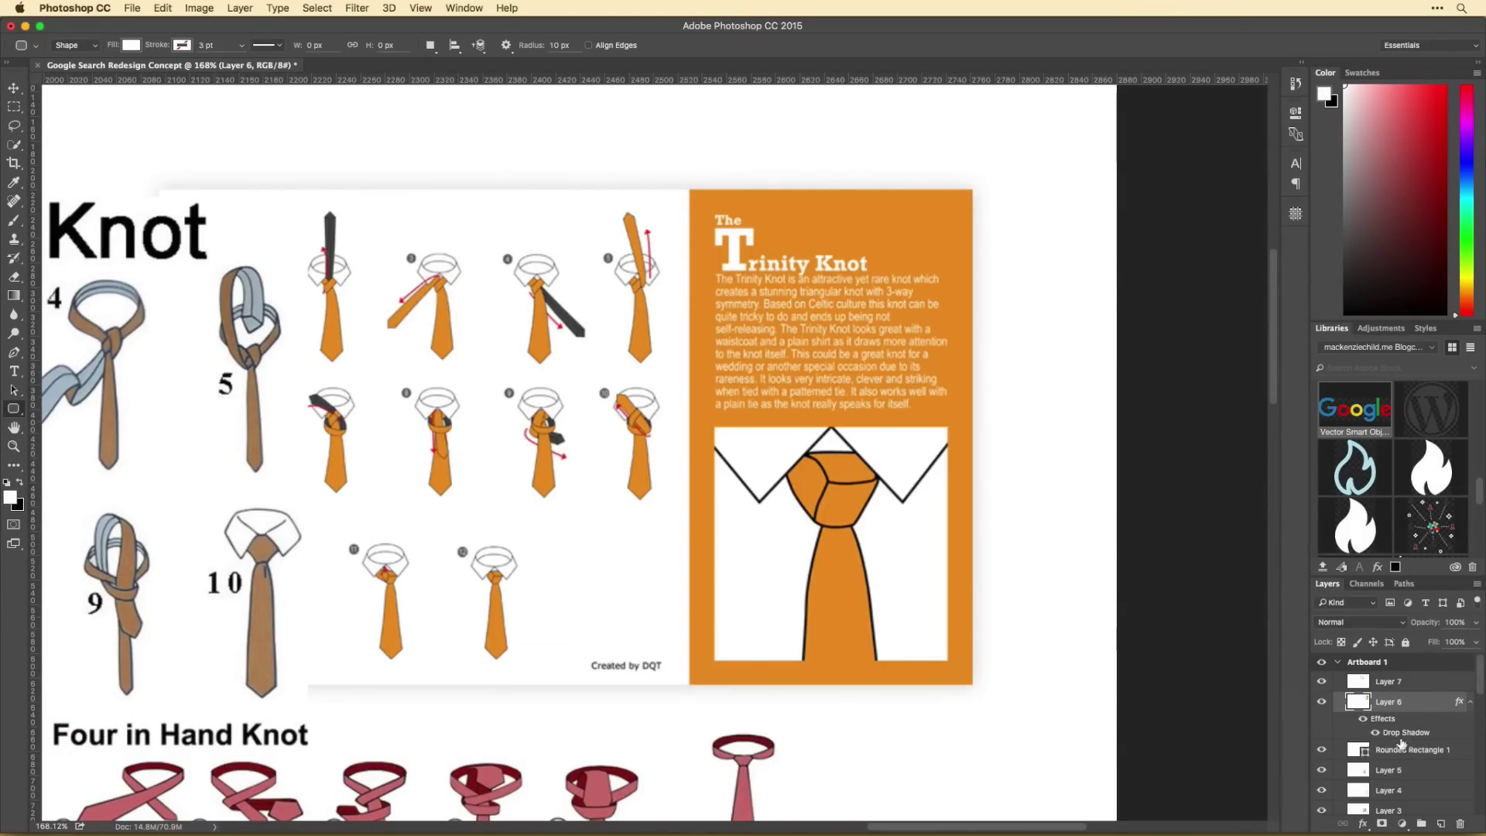
pyautogui.keyDown('alt'); pyautogui.click(1370, 711); pyautogui.keyUp('alt')
# Step: Duplicate the shadowed rounded square, place the copy behind the Windsor Knot image, and clip that image to it
pyautogui.press('super+minus')
pyautogui.press('super+minus')
pyautogui.press('v')
pyautogui.press('super+j')
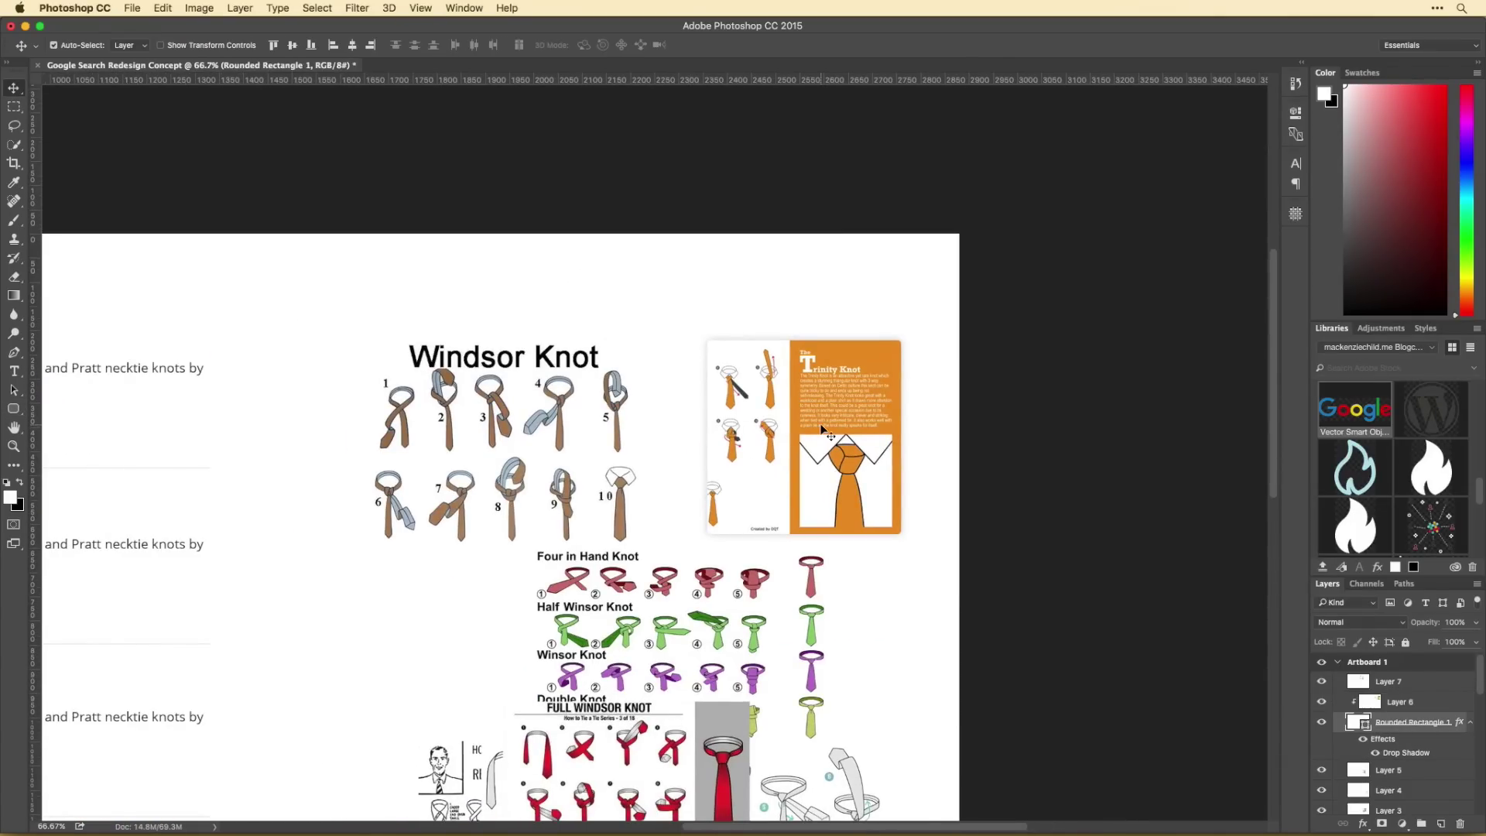
pyautogui.moveTo(1393, 727); pyautogui.dragTo(1400, 717)
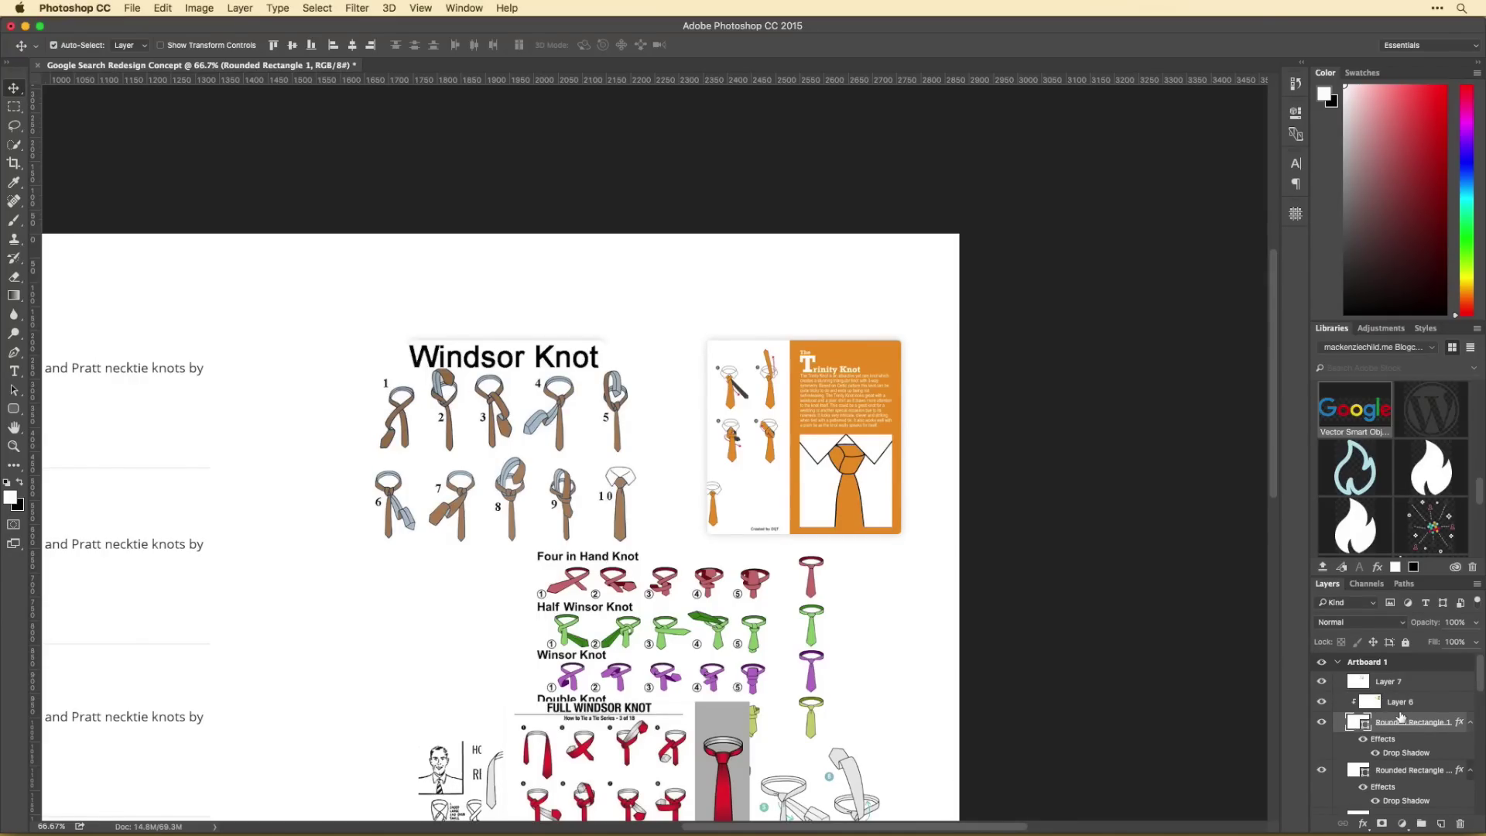
pyautogui.moveTo(1333, 767); pyautogui.dragTo(1332, 761)
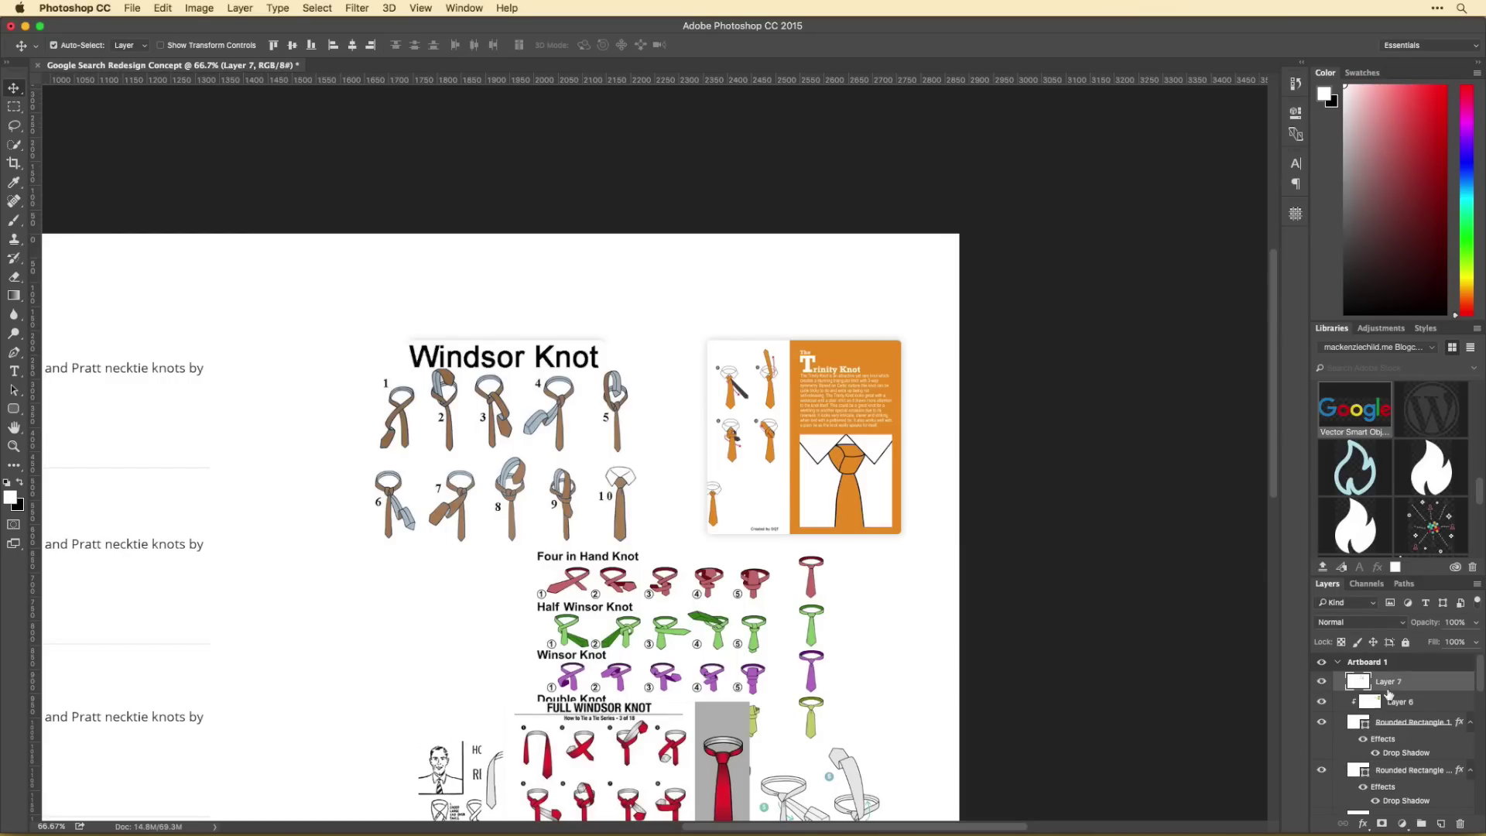
pyautogui.press('super+alt+g')
# Step: Scale both image cards down and duplicate the Trinity Knot card to form an evenly spaced row of three
pyautogui.press('super+t')
pyautogui.moveTo(643, 543); pyautogui.dragTo(938, 521)
pyautogui.press('Return')
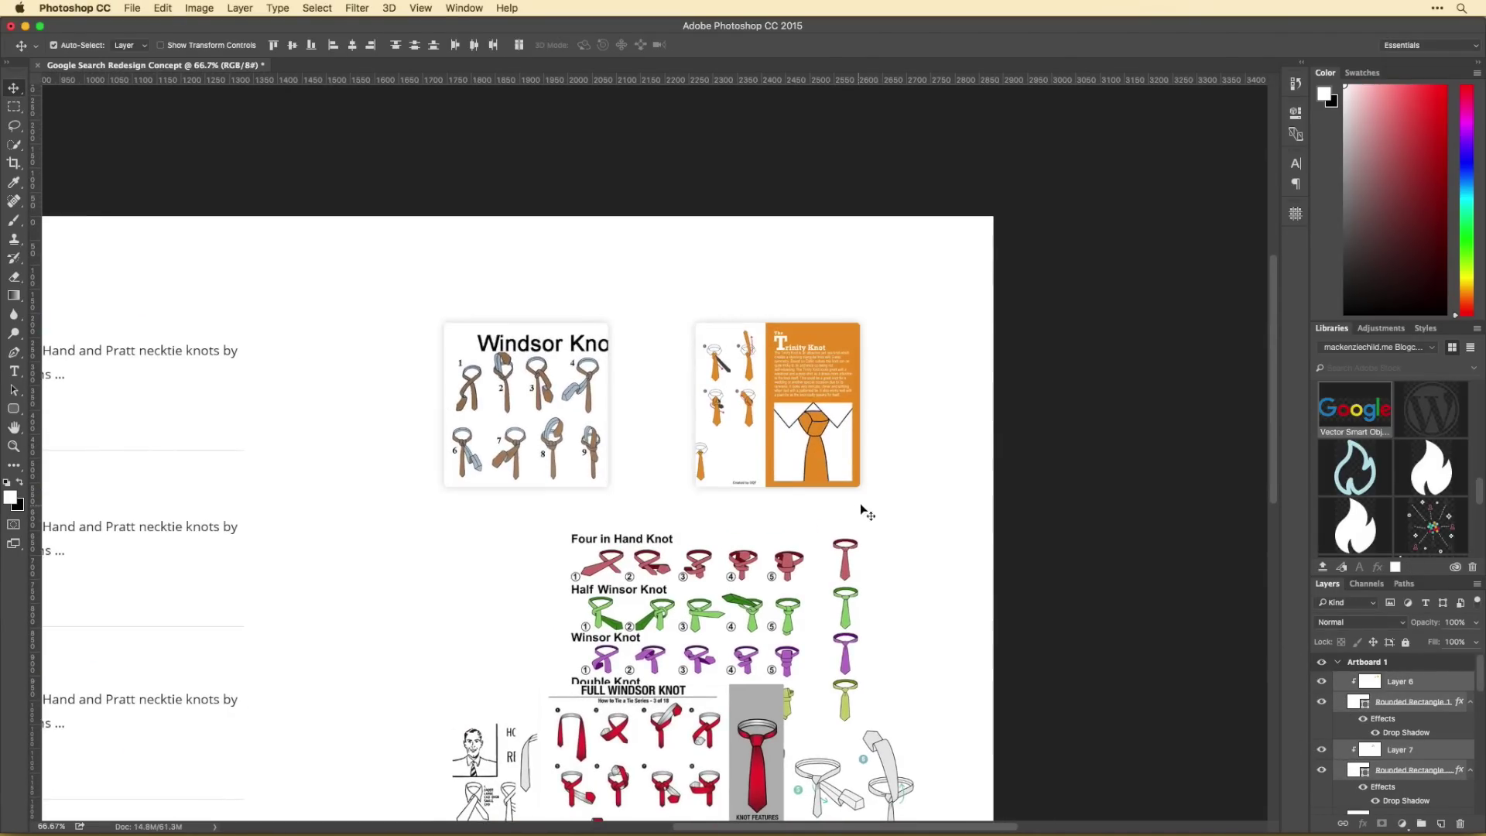
pyautogui.moveTo(796, 369); pyautogui.dragTo(888, 408)
pyautogui.hscroll(-10, 650, 464)
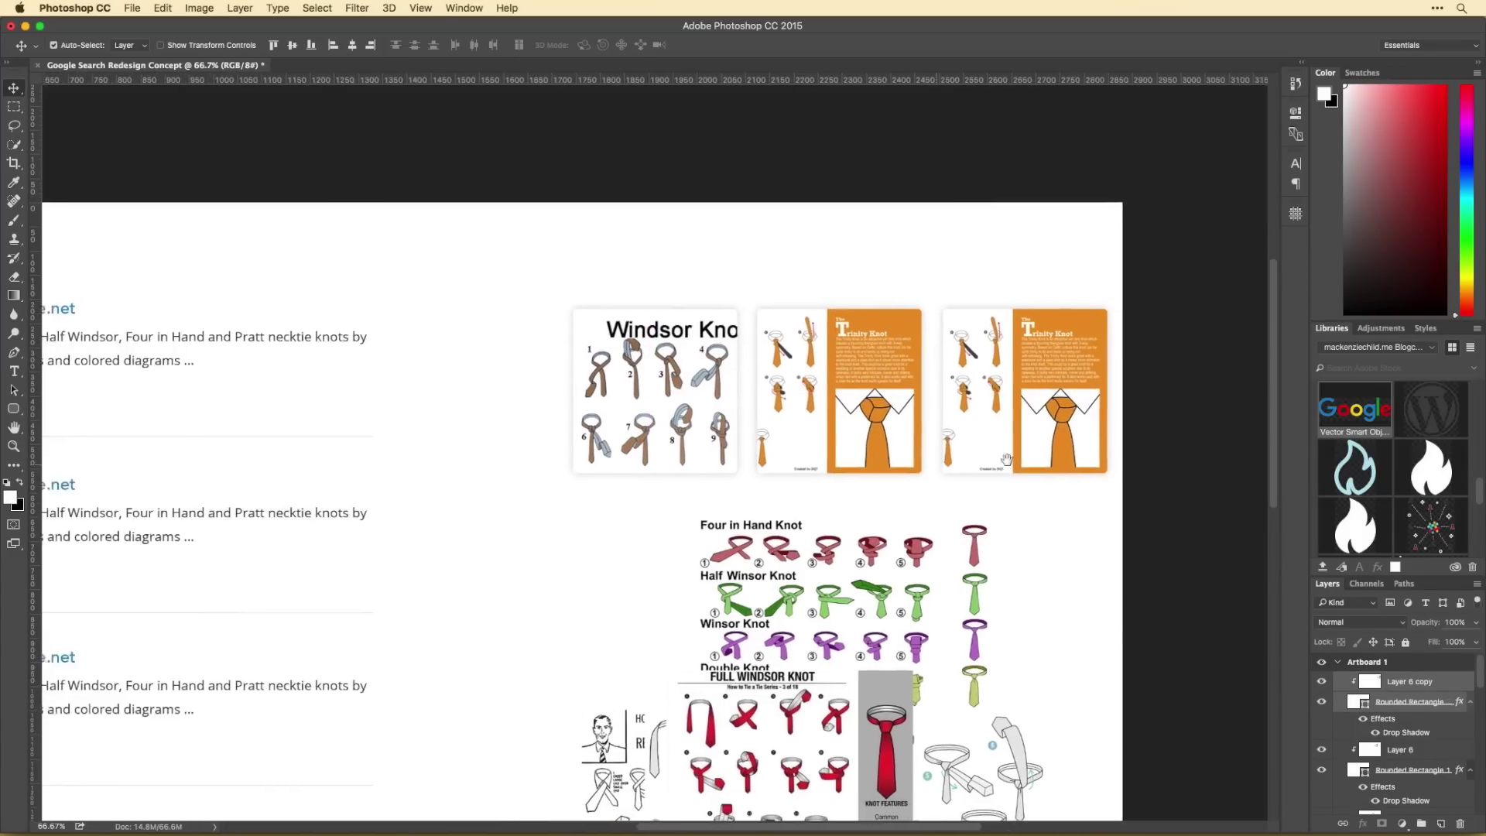
# Step: Copy the first result's heading over to the image cards and change its text to "Images for How to Tie a Tie"
pyautogui.moveTo(291, 348); pyautogui.dragTo(998, 359)
pyautogui.doubleClick(827, 341)
pyautogui.hotkey('ctrl', 'a')
pyautogui.write('Im')
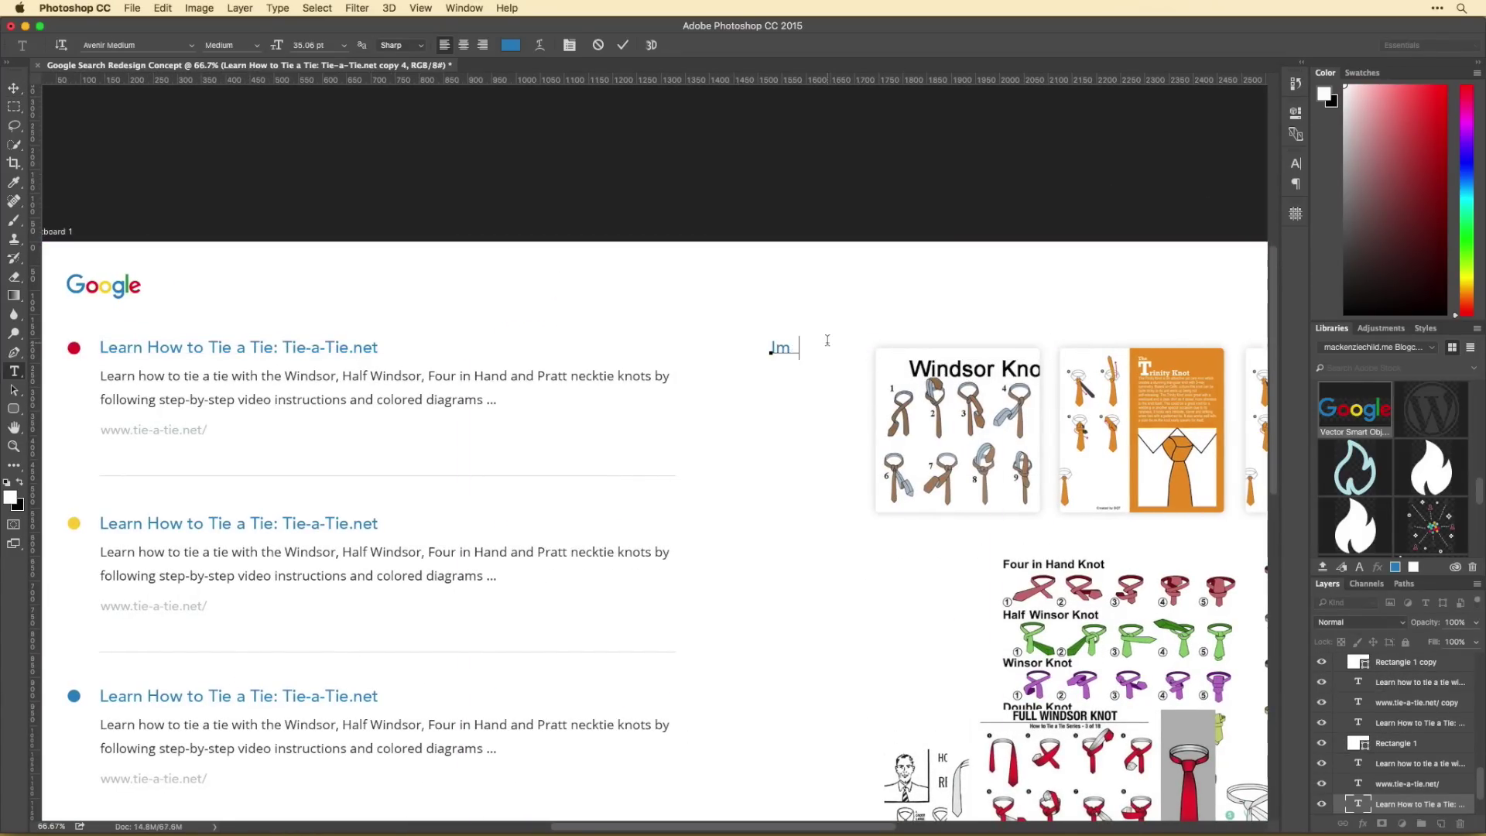
pyautogui.hotkey('ctrl', 'Return')
pyautogui.press('v')
# Step: Move the three image cards below the images heading and align the first card with the heading's left edge
pyautogui.hscroll(5, 650, 464)
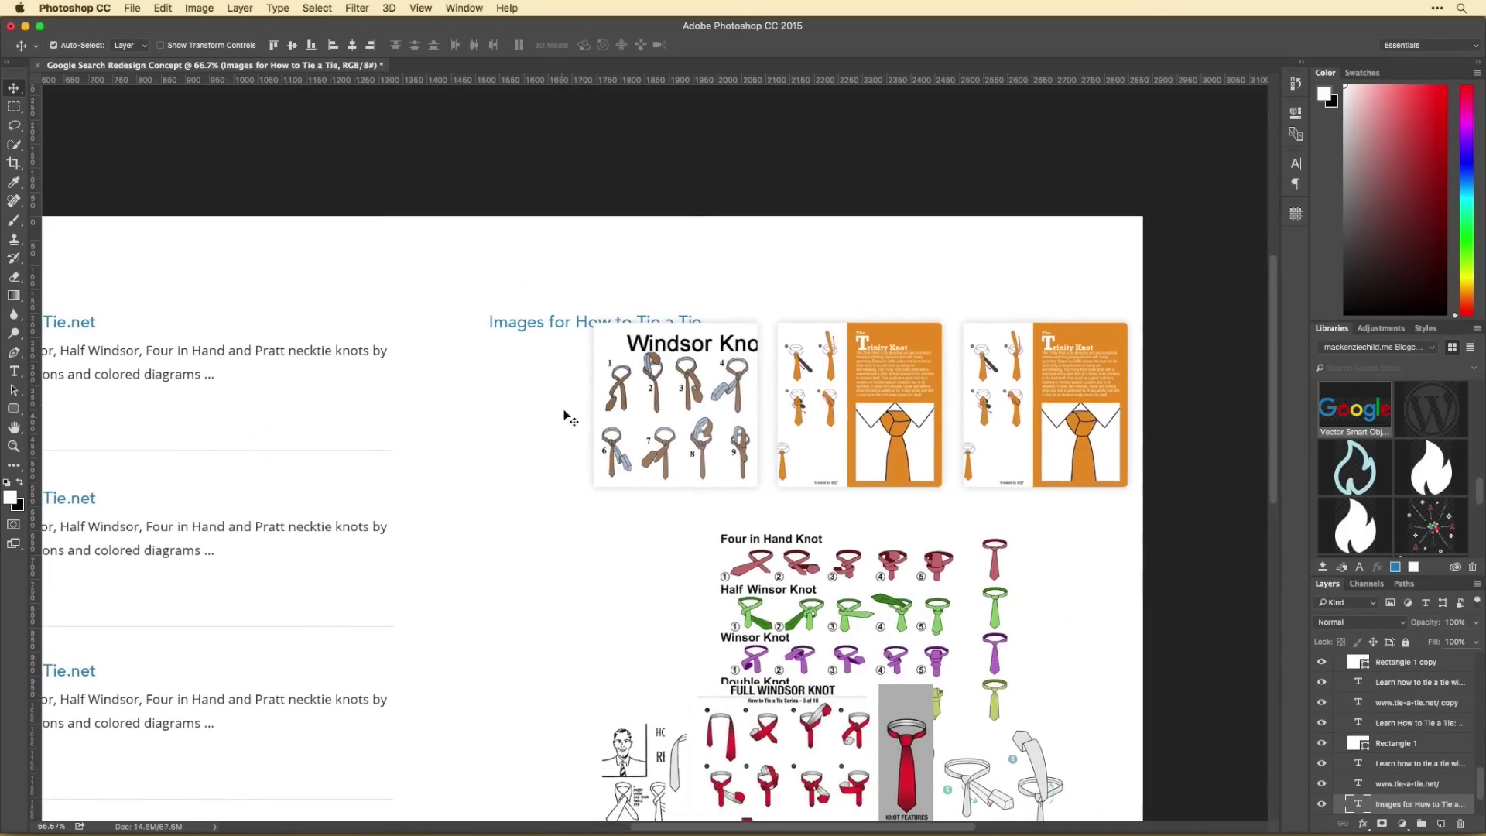
pyautogui.moveTo(1045, 463); pyautogui.dragTo(945, 462)
pyautogui.hotkey('ctrl', '-')
pyautogui.scroll(-2, 967, 523)
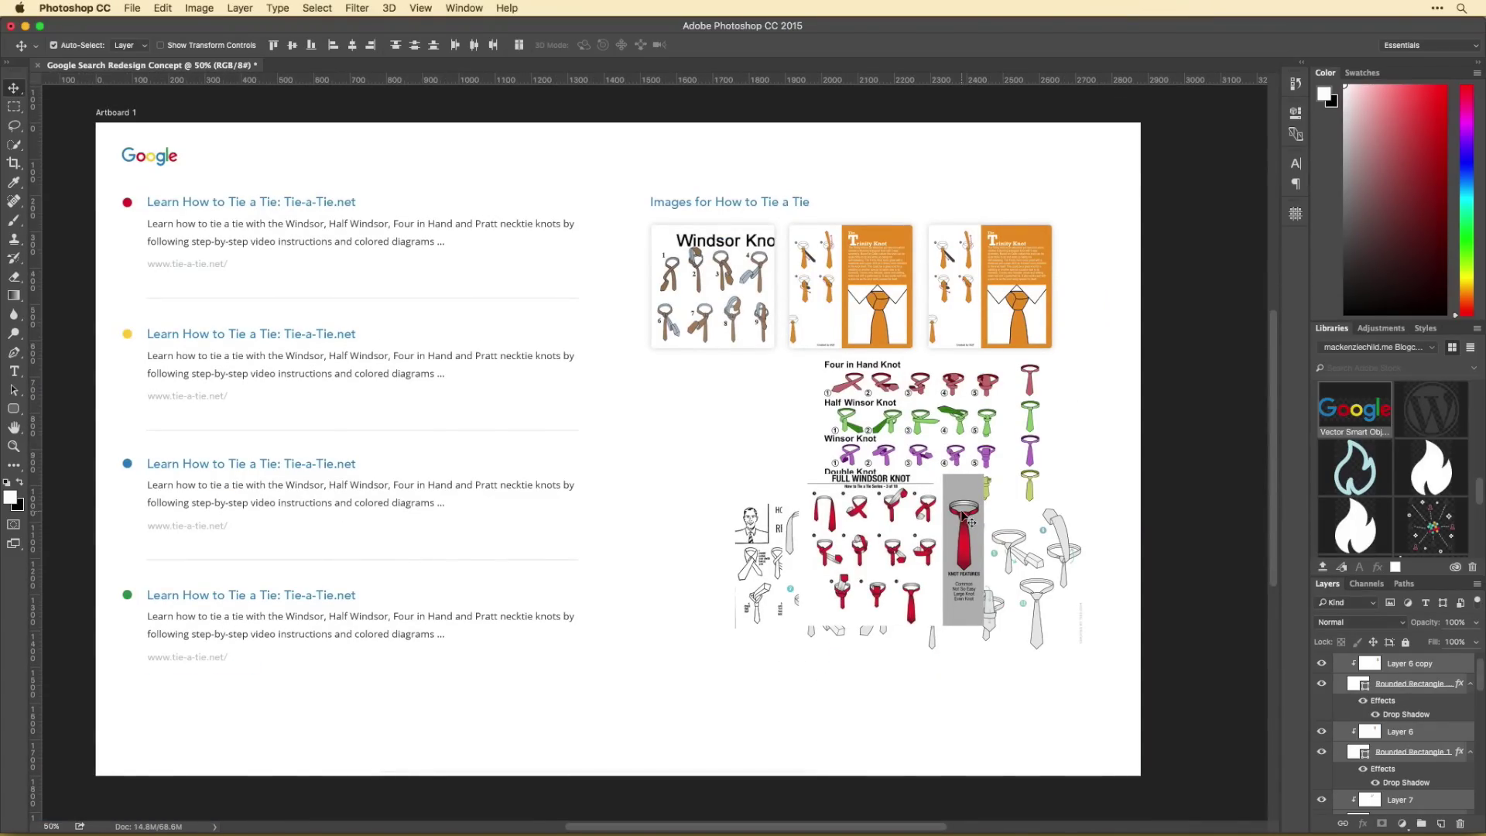
# Step: Replace the third card's picture with the Four in Hand Knot chart, scaled down to fit and clipped to the card
pyautogui.hscroll(3, 964, 518)
pyautogui.scroll(1, 964, 518)
pyautogui.moveTo(928, 411); pyautogui.dragTo(1031, 273)
pyautogui.hotkey('ctrl', 't')
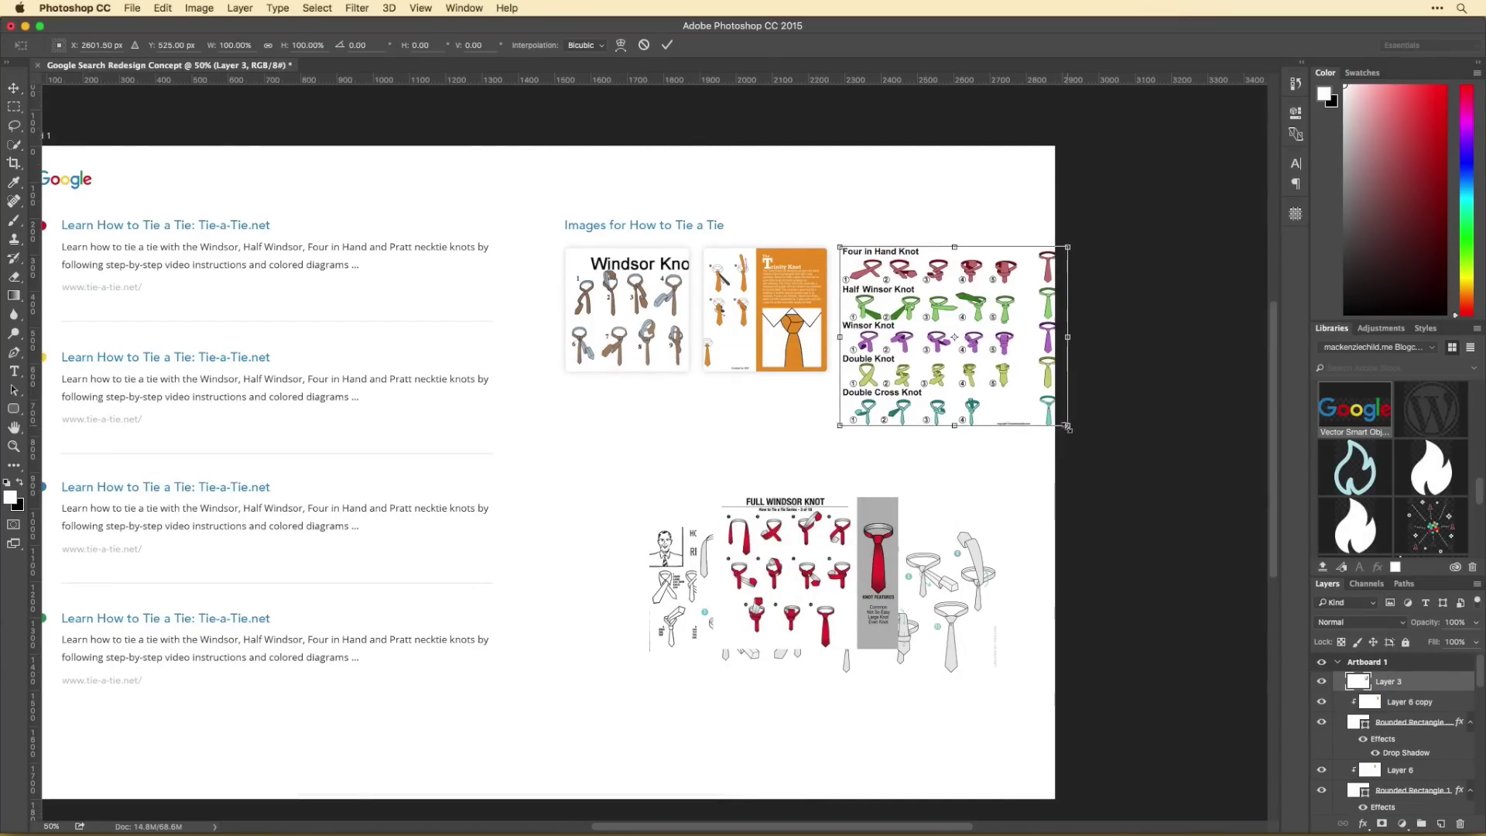
pyautogui.moveTo(1067, 426); pyautogui.dragTo(967, 373)
pyautogui.press('Return')
pyautogui.hotkey('ctrl', 'alt', 'g')
pyautogui.hscroll(-2, 650, 310)
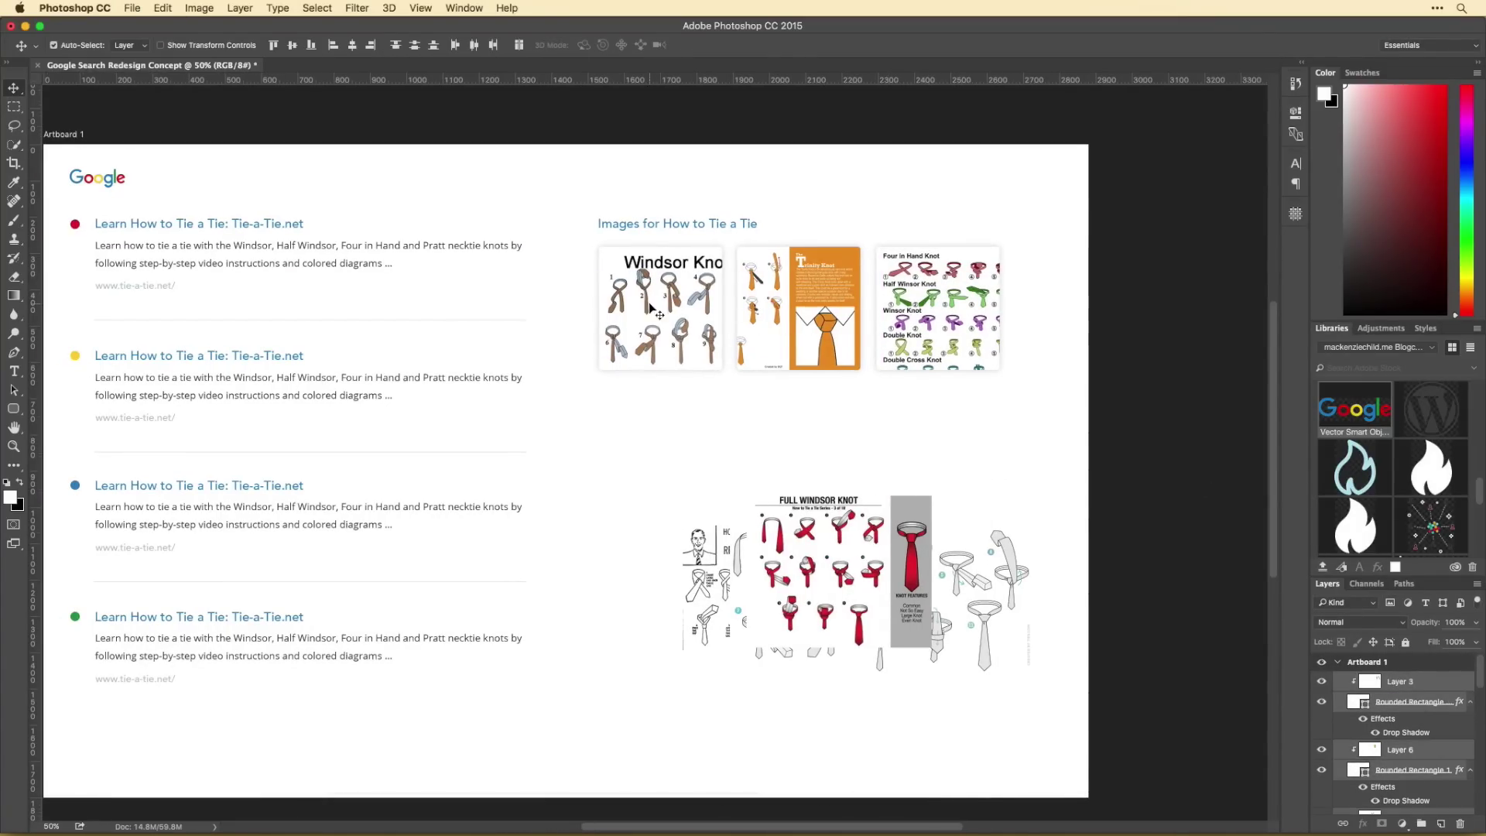
# Step: Duplicate the row of three image cards directly below the first row
pyautogui.moveTo(658, 315); pyautogui.dragTo(658, 456)
pyautogui.hscroll(-2, 811, 556)
pyautogui.scroll(1, 811, 556)
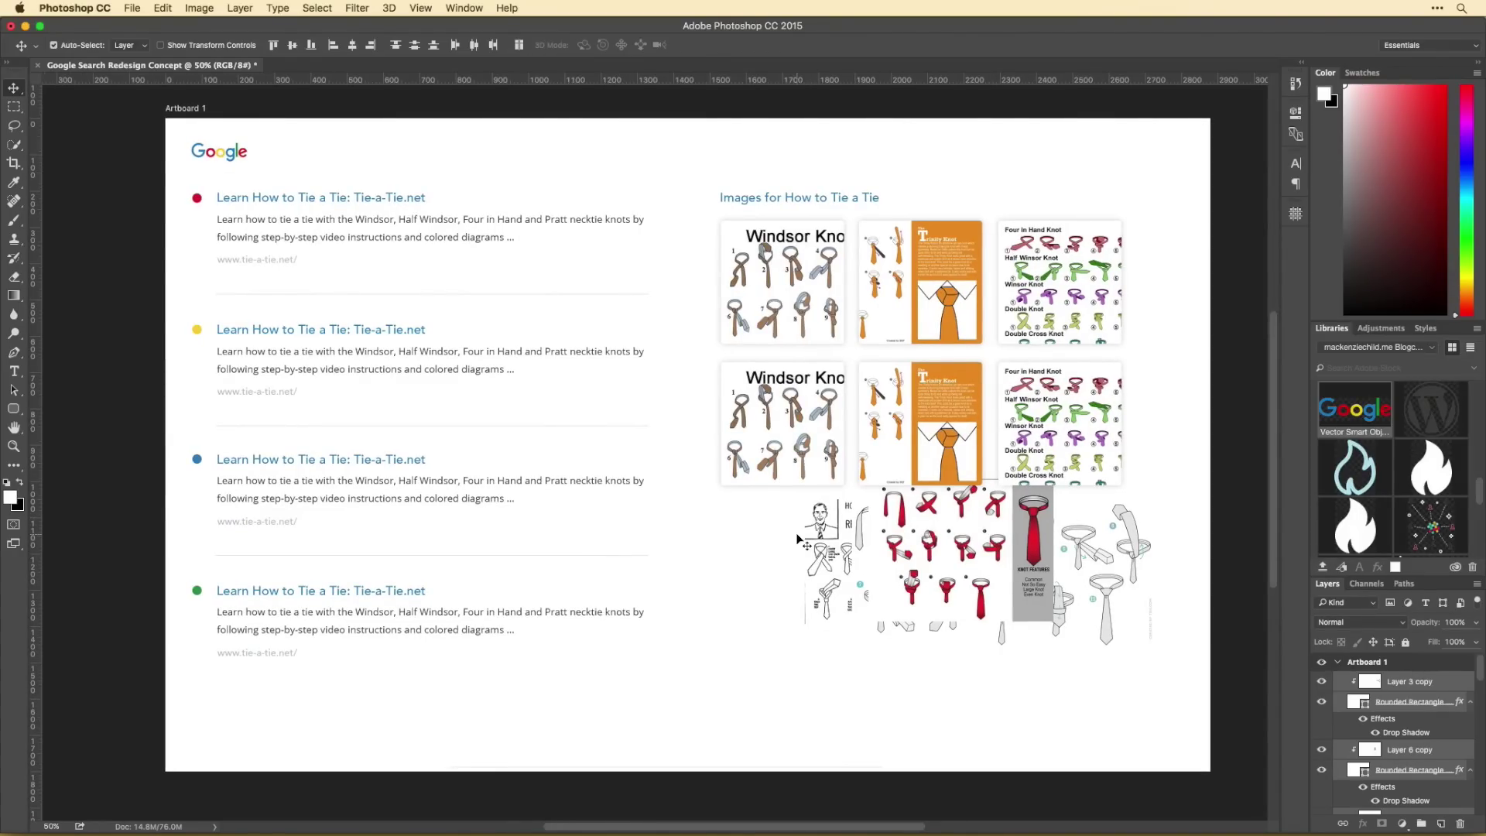
# Step: Copy a result's URL line to the images heading row, change it to "View All Images", and align it with the cards' right edge
pyautogui.hscroll(3, 797, 539)
pyautogui.moveTo(120, 334); pyautogui.dragTo(848, 272)
pyautogui.doubleClick(838, 272)
pyautogui.write('View All Images')
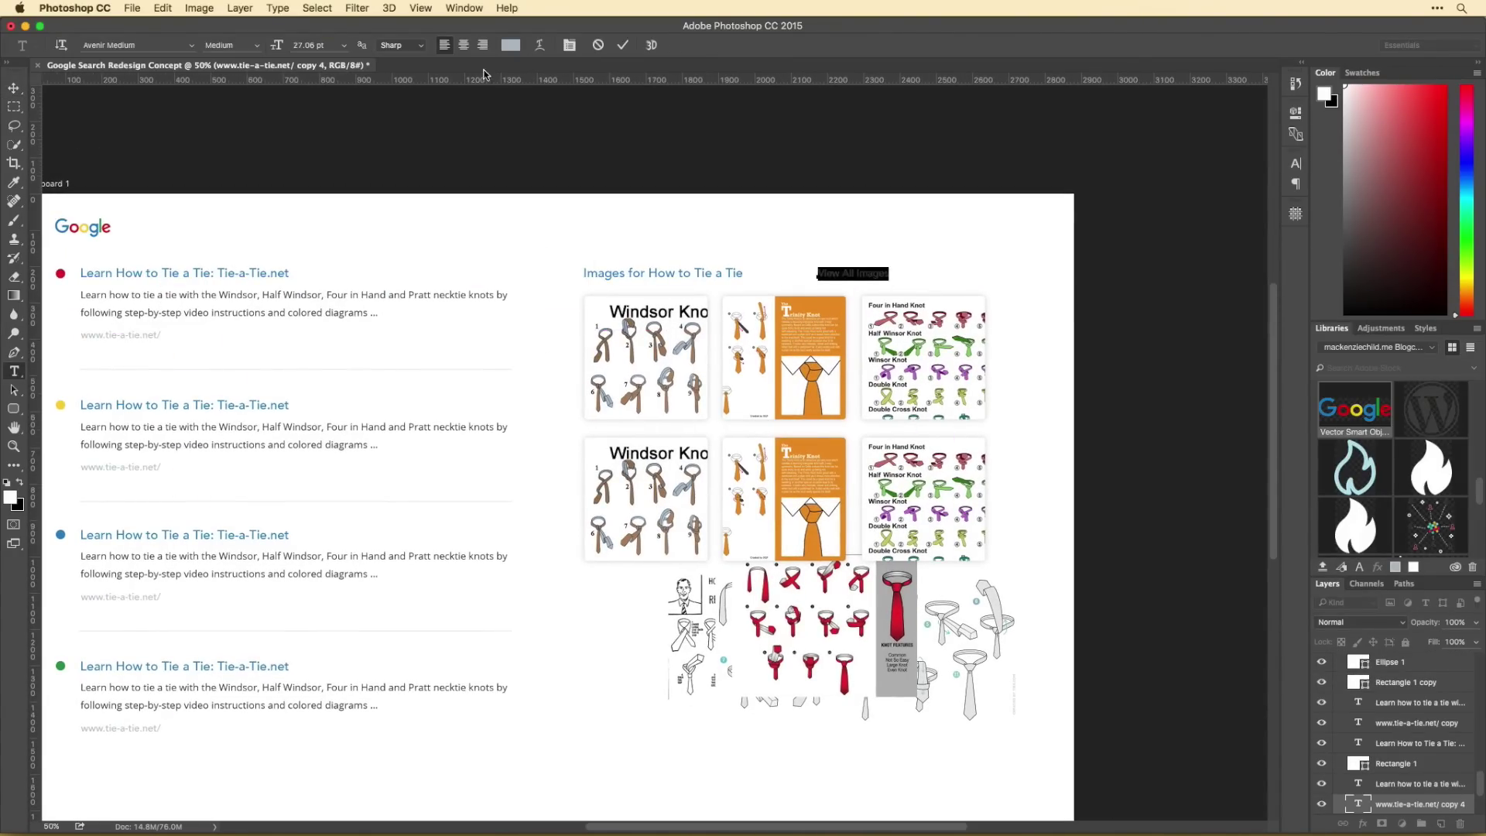
pyautogui.hotkey('ctrl', 'Return')
pyautogui.press('v')
pyautogui.scroll(-2, 962, 280)
pyautogui.hscroll(-3, 963, 280)
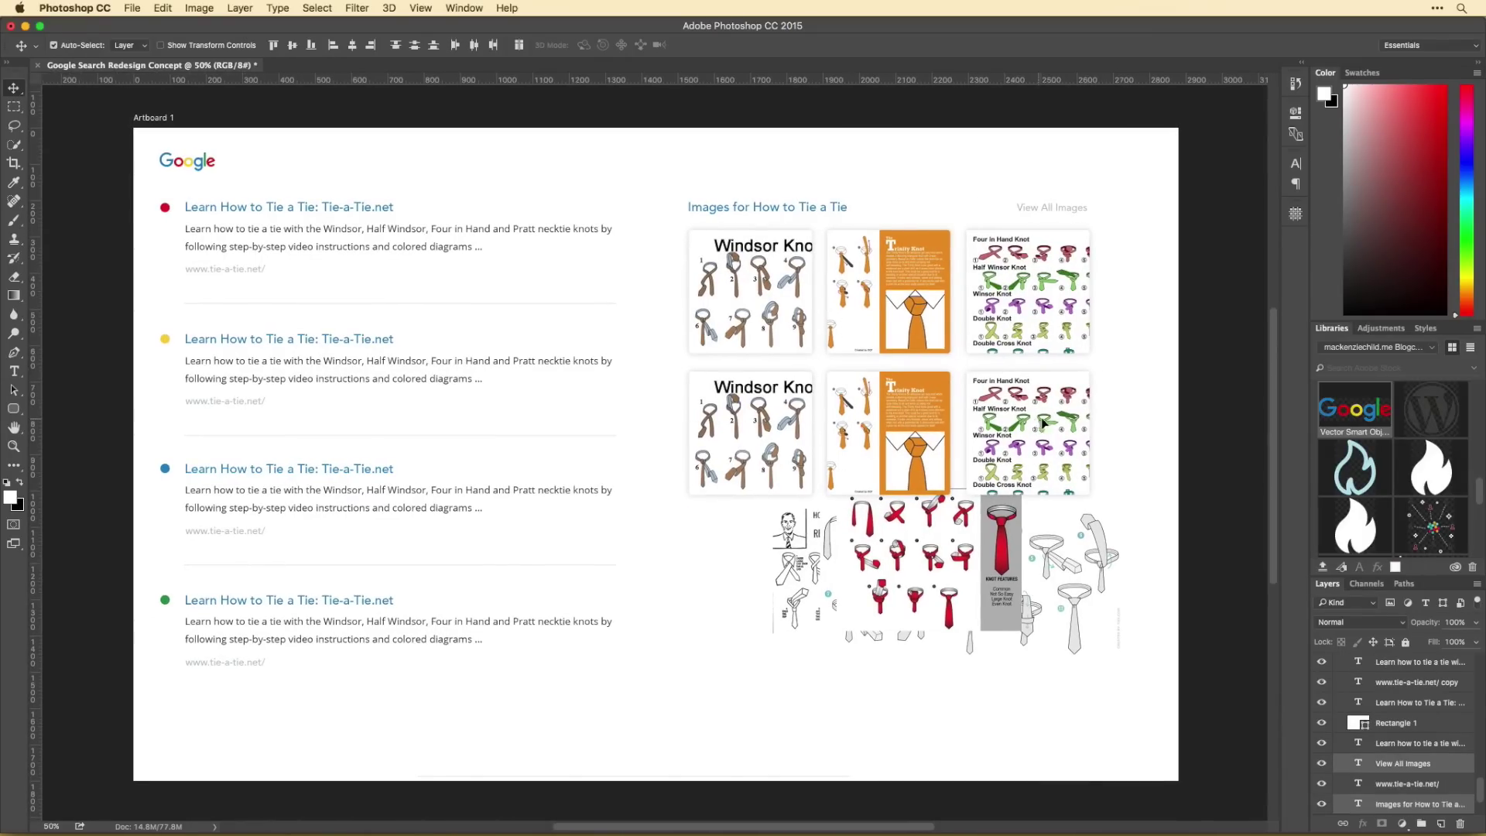
# Step: Nudge the images section right and move the Google logo and all search results about 96 px to the right
pyautogui.hotkey('shift', 'Right')
pyautogui.hotkey('shift', 'Right')
pyautogui.hotkey('shift', 'Right')
pyautogui.hotkey('shift', 'Right')
pyautogui.moveTo(164, 601); pyautogui.dragTo(200, 600)
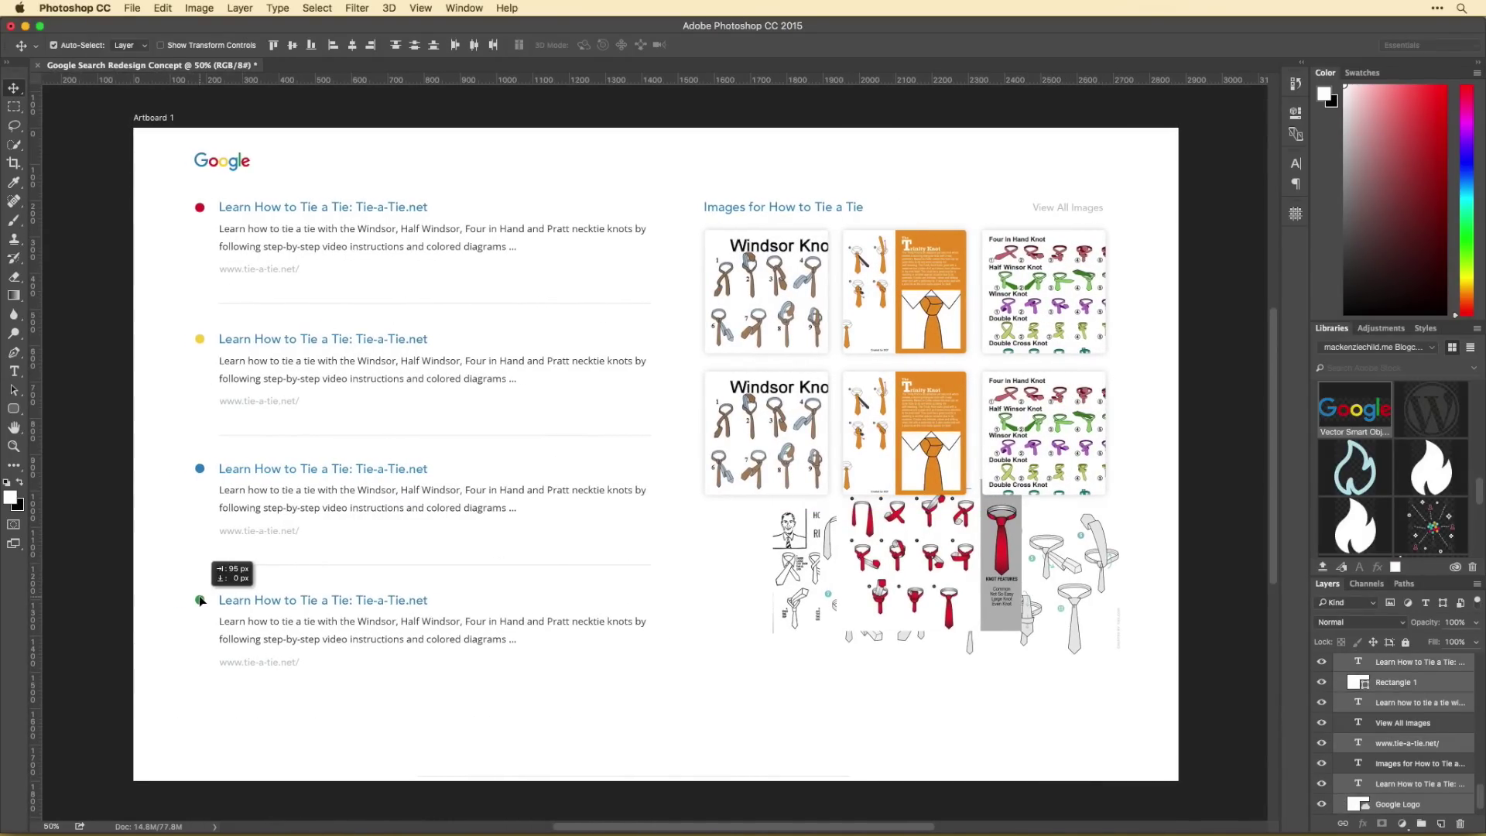
# Step: Duplicate the first search result with its red marker to the end of the list as an evenly spaced fifth result
pyautogui.moveTo(196, 225); pyautogui.dragTo(196, 744)
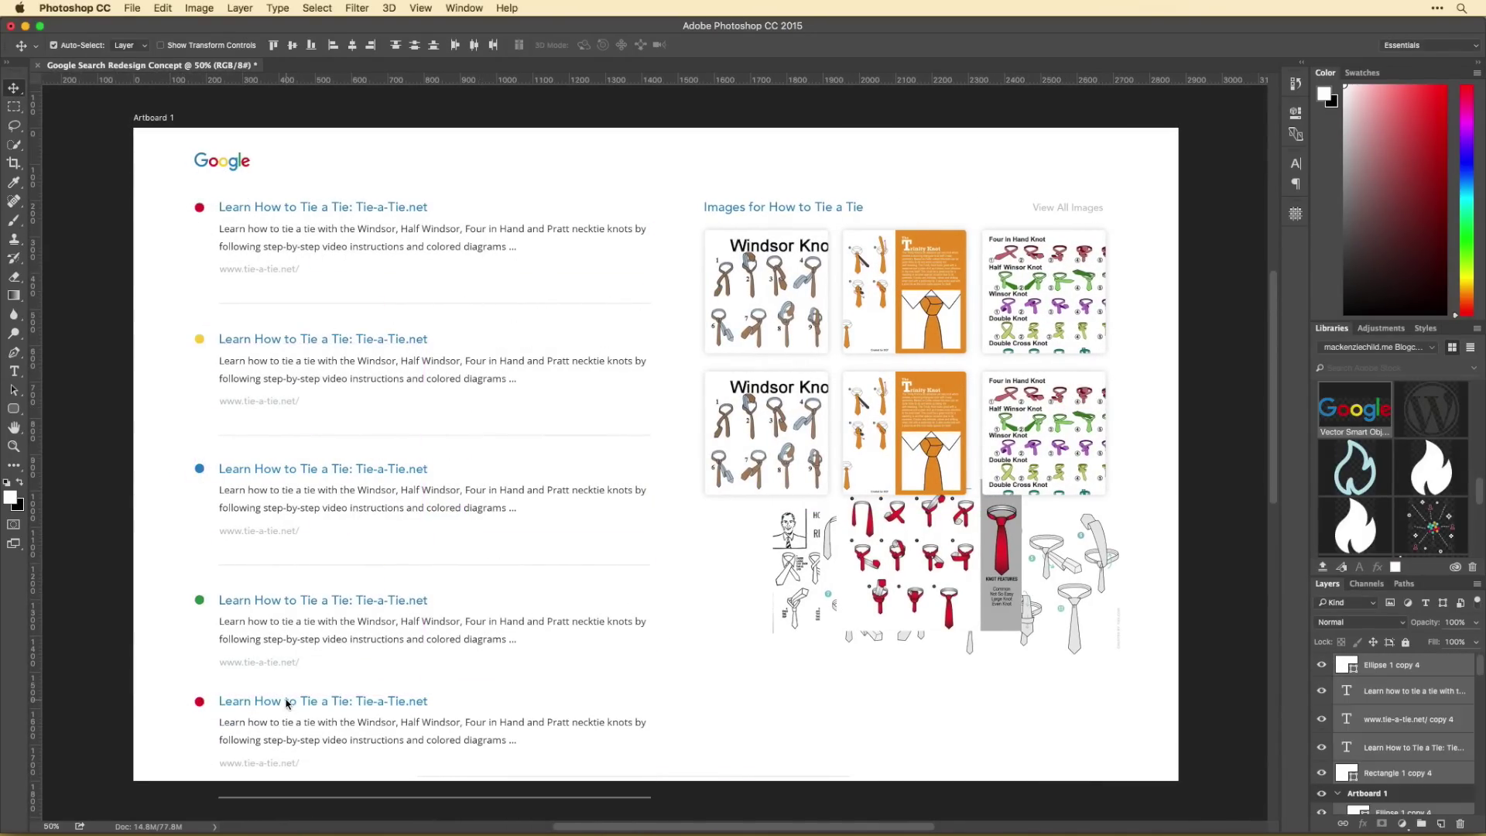
pyautogui.scroll(-3, 246, 663)
pyautogui.moveTo(246, 658); pyautogui.dragTo(244, 664)
pyautogui.press('super+z')
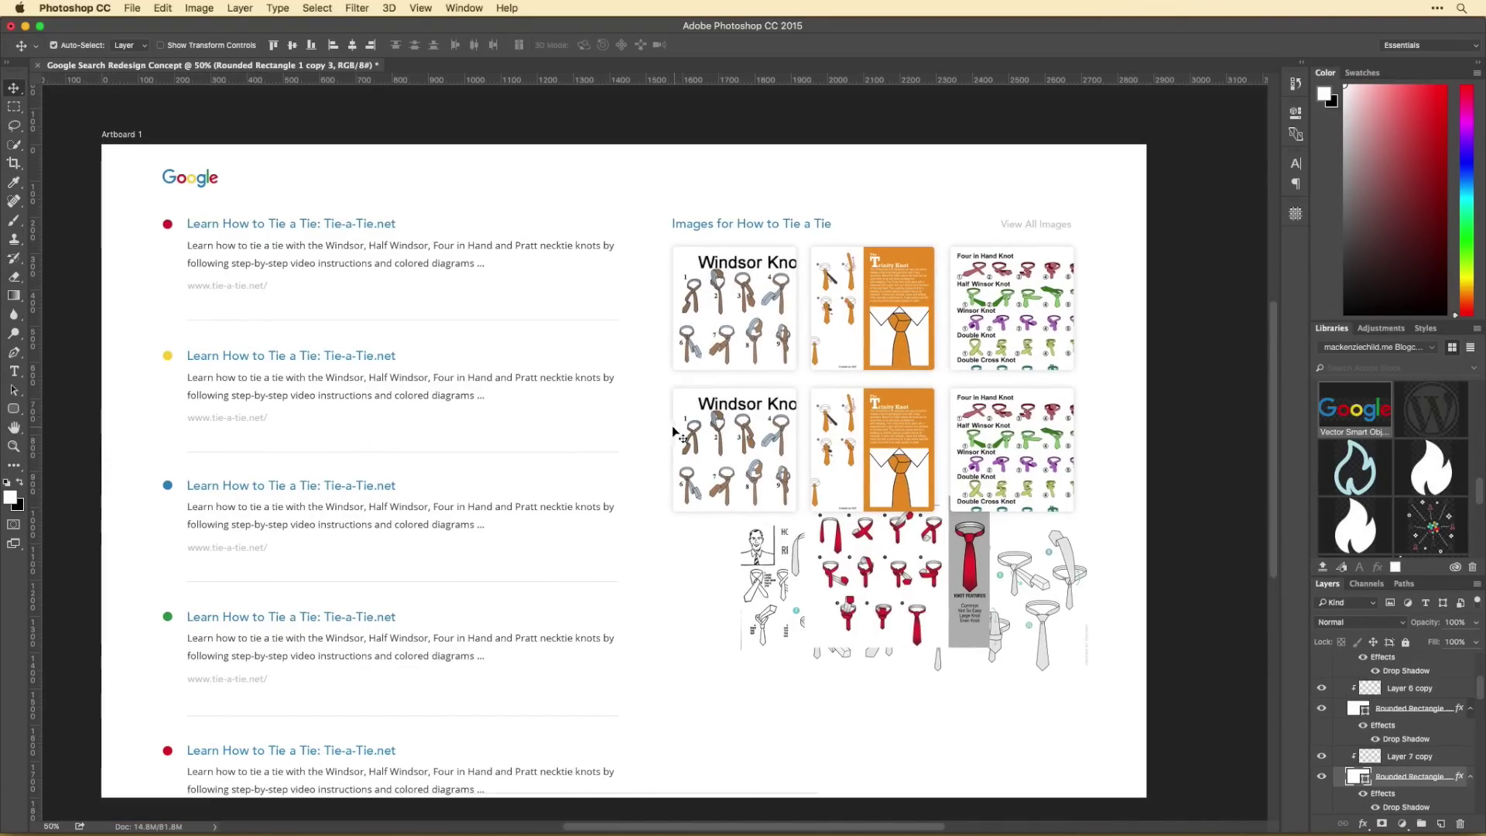
# Step: Replace the lower row's first card picture with the Full Windsor Knot chart, fitted and clipped to the card
pyautogui.press('super+alt+z')
pyautogui.press('super+alt+z')
pyautogui.press('super+alt+z')
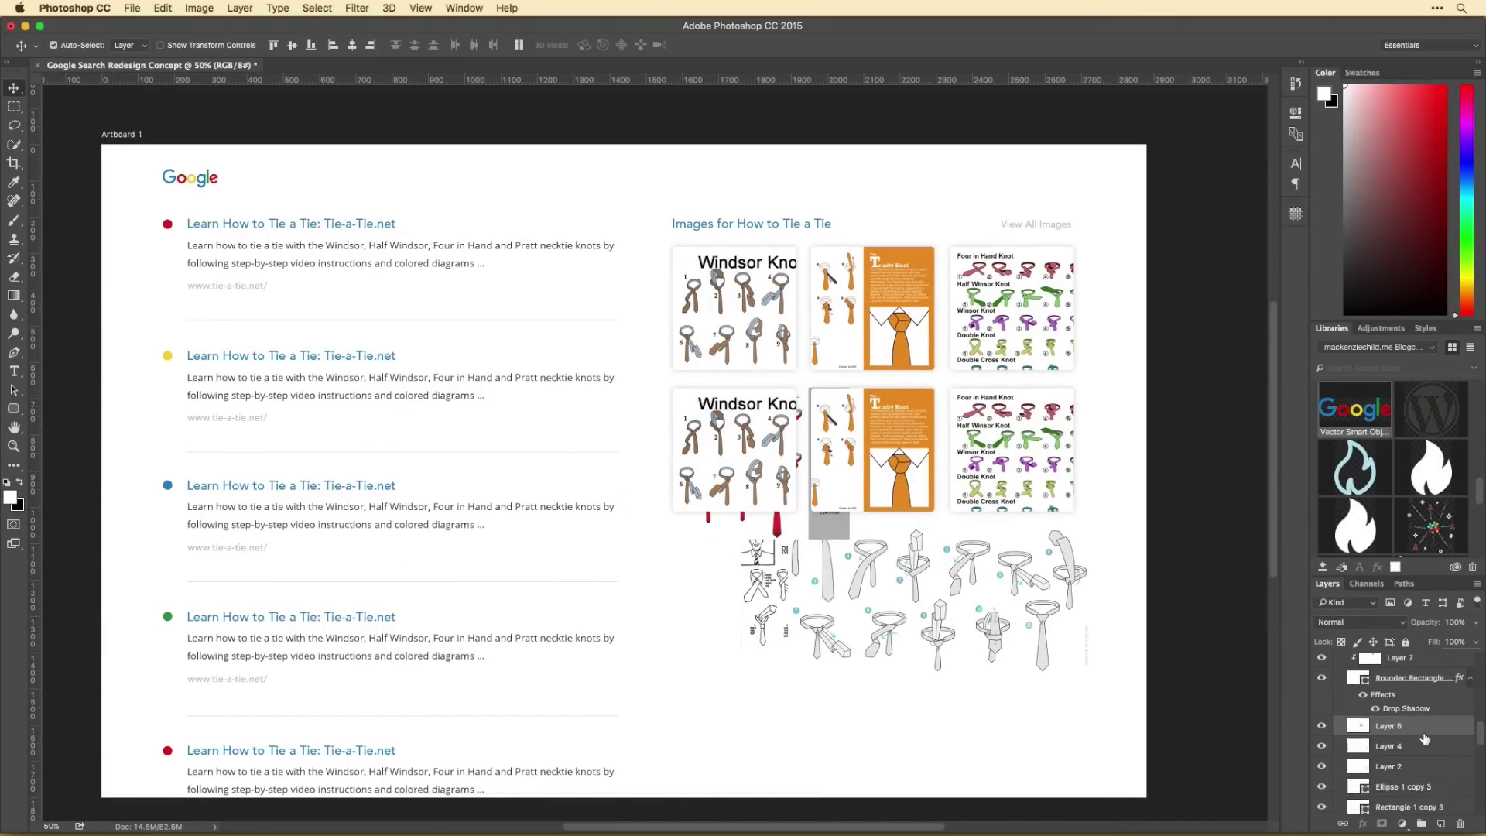
pyautogui.doubleClick(1420, 773)
pyautogui.press('Escape')
pyautogui.press('super+alt+z')
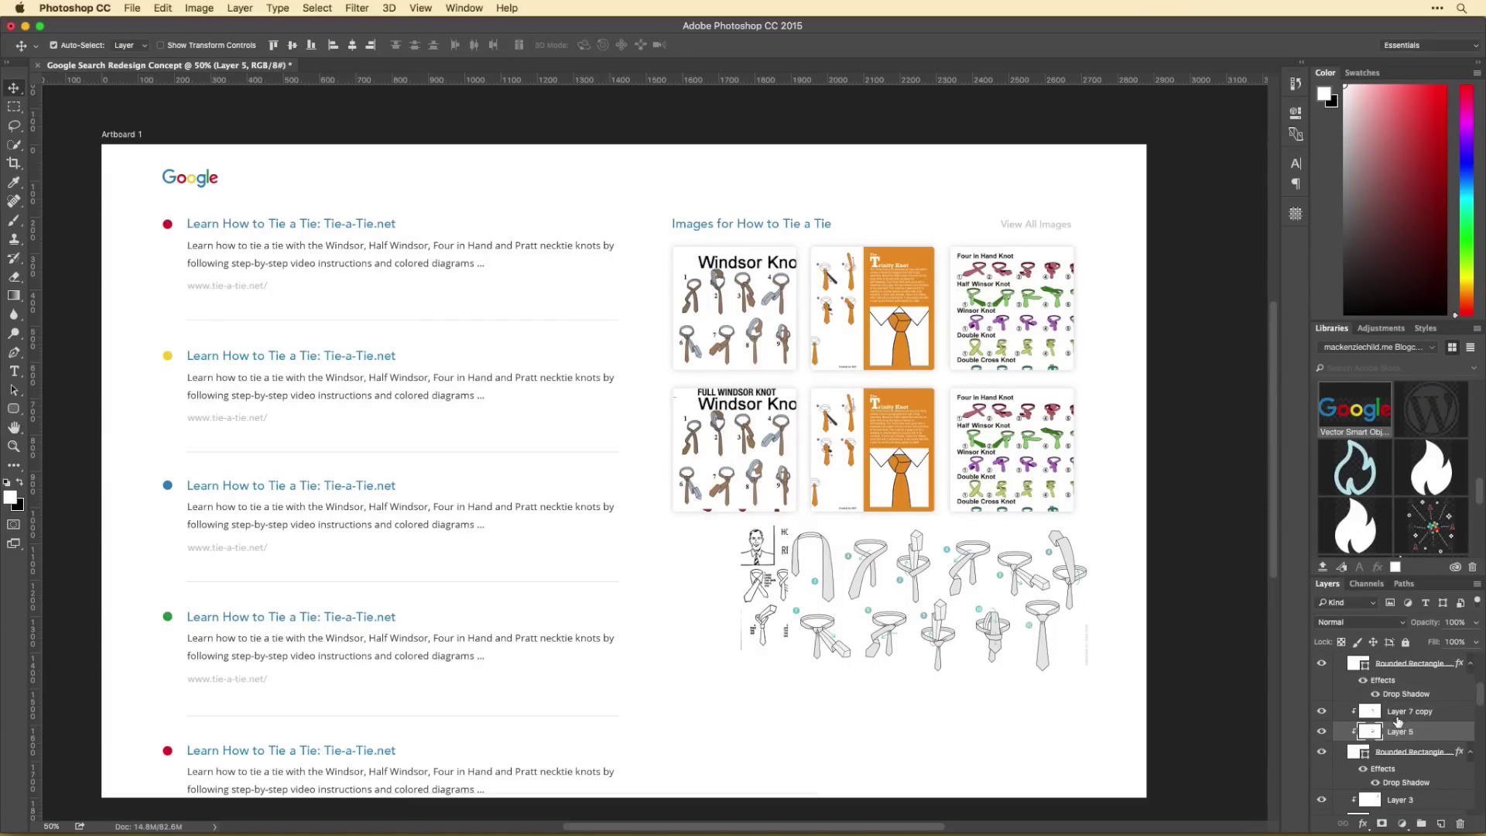
pyautogui.press('super+t')
pyautogui.moveTo(752, 428); pyautogui.dragTo(752, 431)
pyautogui.press('Return')
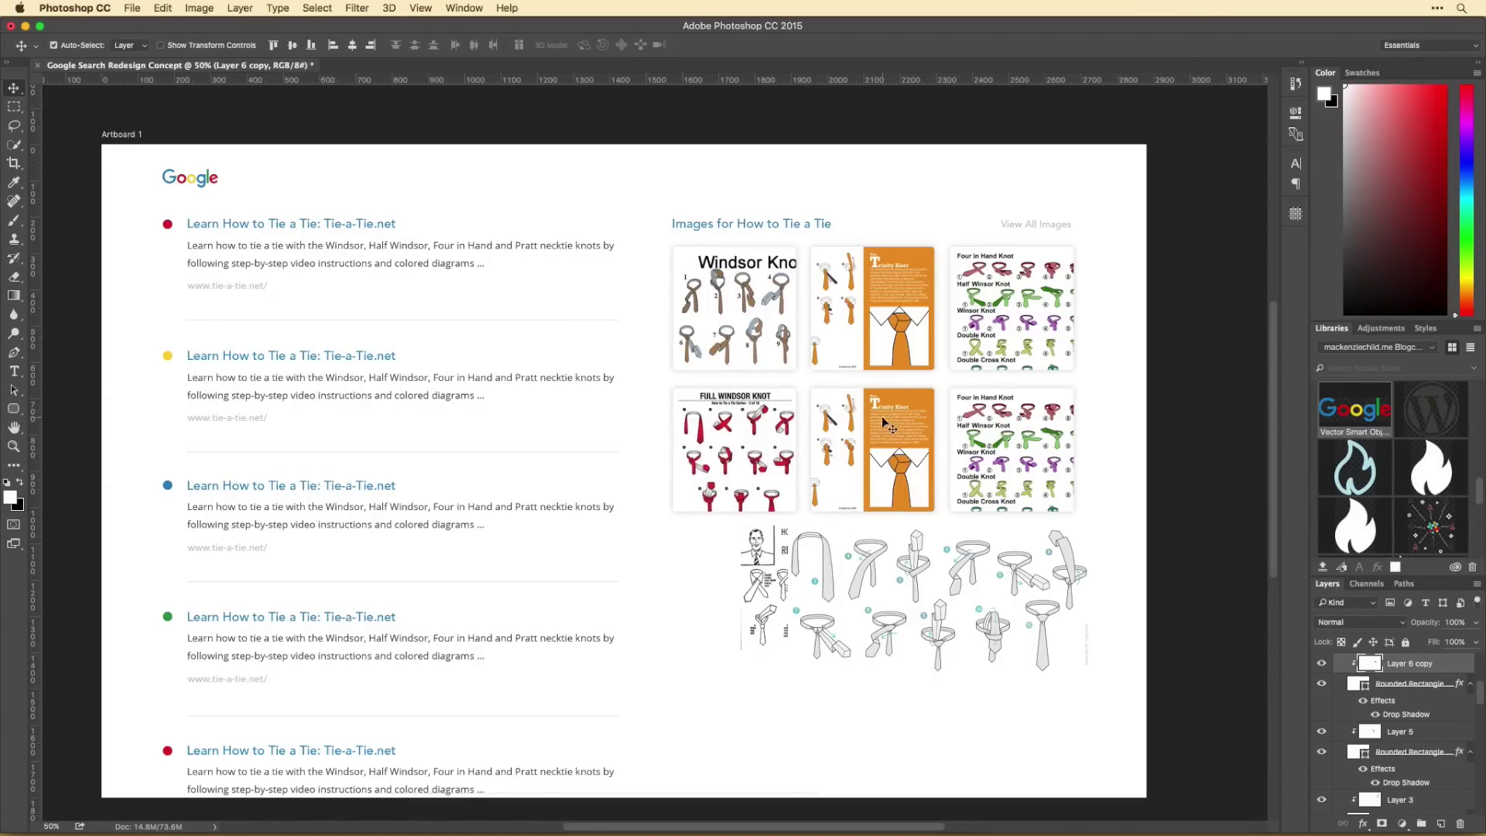
# Step: Replace the lower row's second and third card pictures with the grey line-drawn chart and the Regular Knot chart, fitted and clipped
pyautogui.click(880, 416)
pyautogui.moveTo(1387, 761); pyautogui.dragTo(1373, 720)
pyautogui.press('super+t')
pyautogui.moveTo(913, 604); pyautogui.dragTo(929, 464)
pyautogui.moveTo(1095, 531); pyautogui.dragTo(1070, 514)
pyautogui.press('Return')
pyautogui.moveTo(834, 592); pyautogui.dragTo(1051, 462)
pyautogui.hscroll(-3, 965, 533)
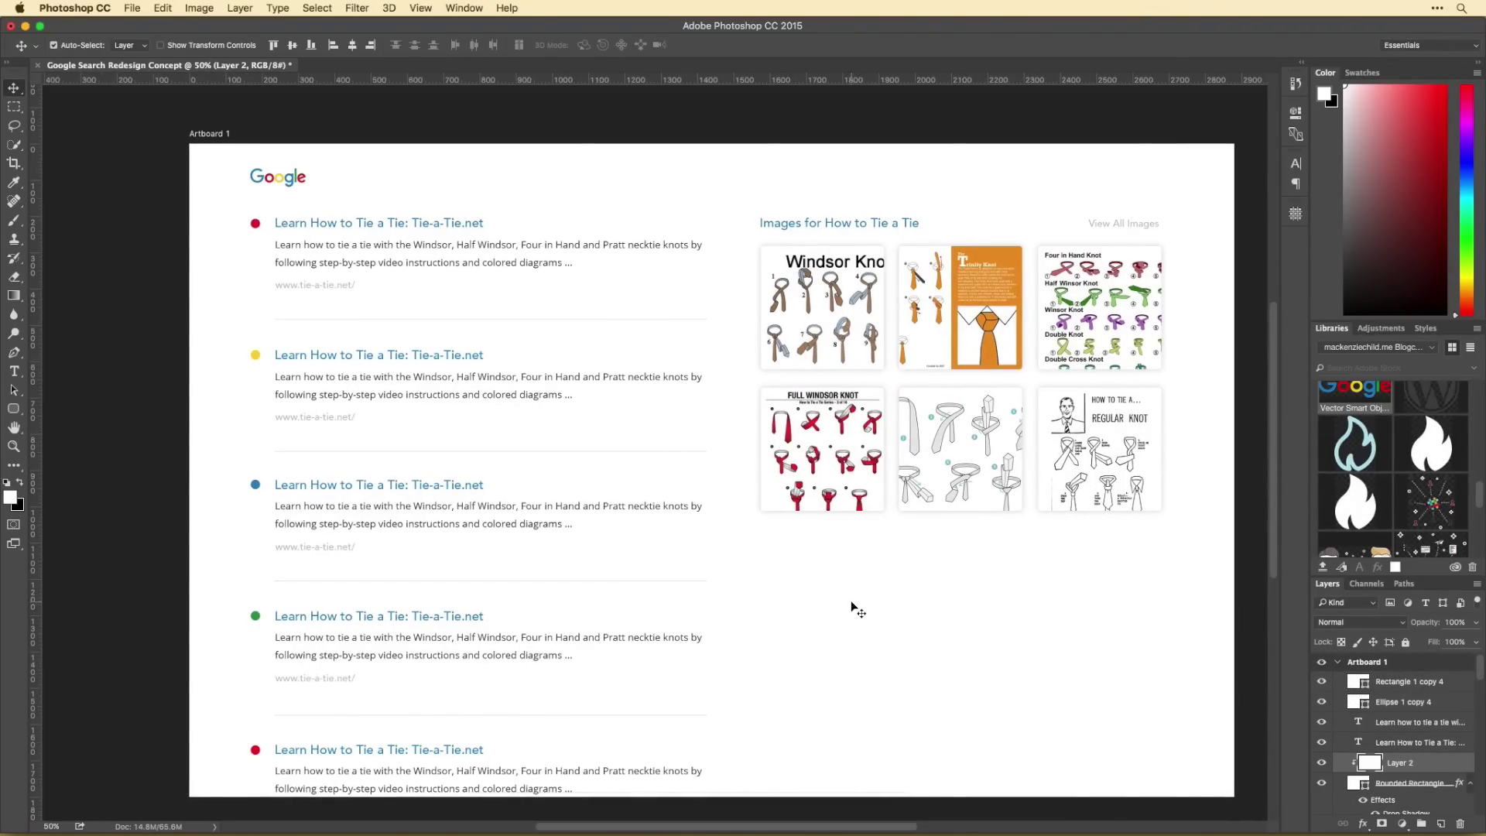
# Step: Copy a result title beside the Google logo and shorten the copy to "How to Tie a Tie"
pyautogui.moveTo(381, 225); pyautogui.dragTo(460, 180)
pyautogui.doubleClick(460, 178)
pyautogui.doubleClick(372, 177)
pyautogui.press('Delete')
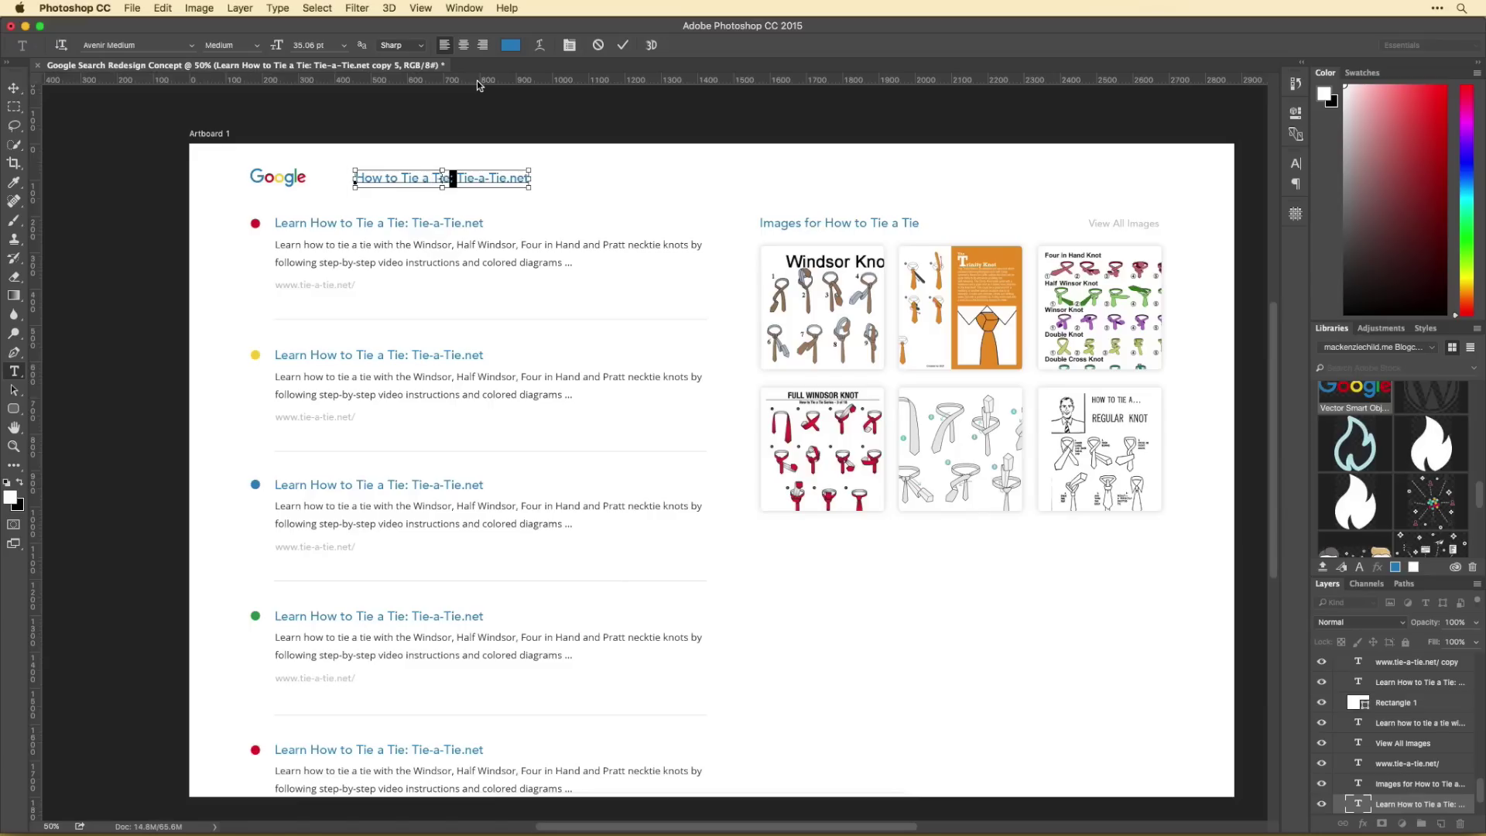
pyautogui.hotkey('shift', 'End')
pyautogui.press('Delete')
# Step: Enlarge the "How to Tie a Tie" search text to 43.06 pt and recolour it with the dark grey of the result descriptions
pyautogui.press('super+a')
pyautogui.press('super+shift+period')
pyautogui.press('super+shift+period')
pyautogui.press('super+shift+period')
pyautogui.press('super+shift+period')
pyautogui.press('super+shift+c')
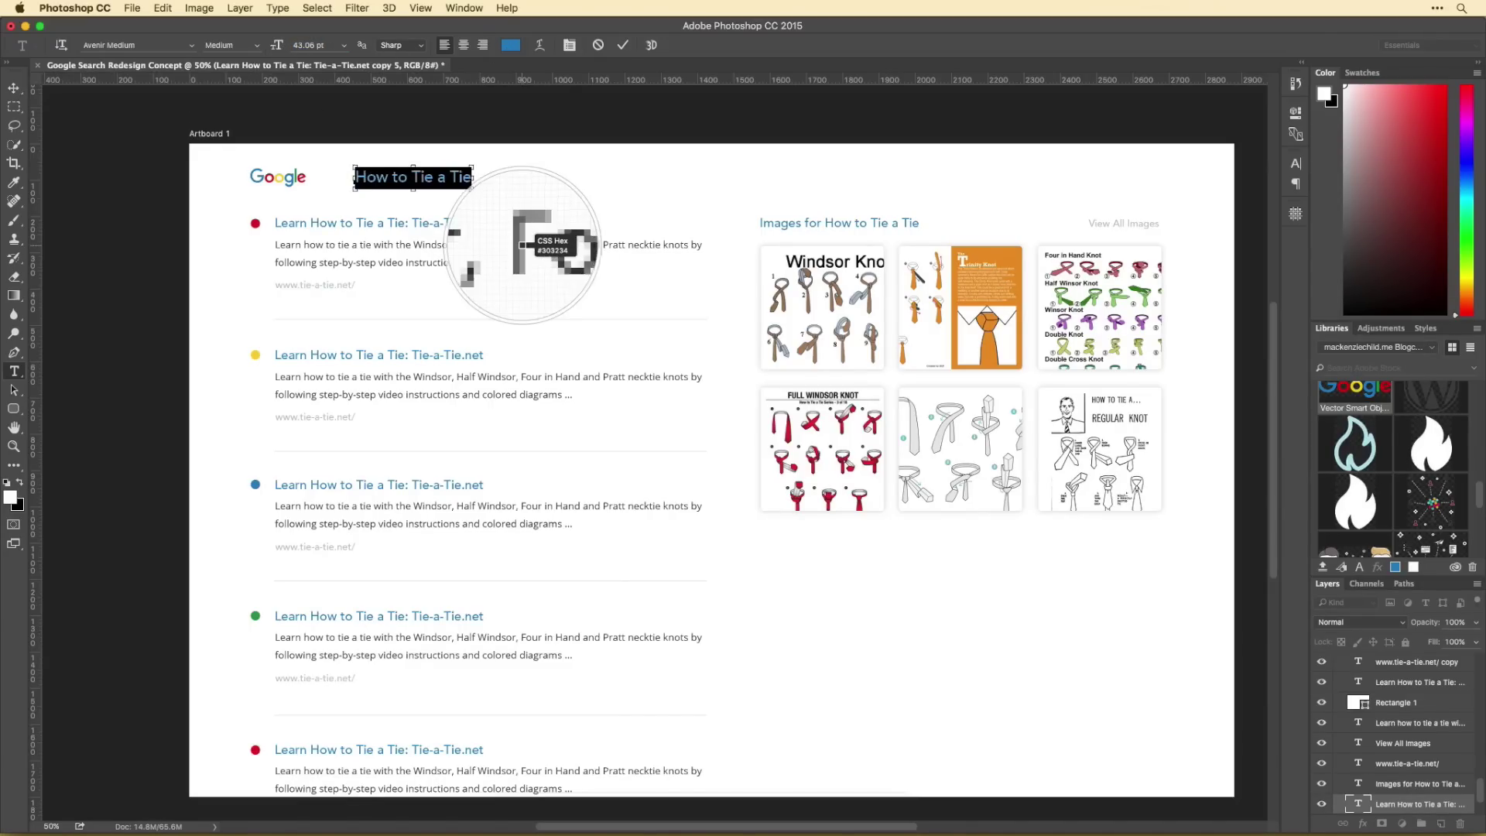
pyautogui.click(523, 244)
pyautogui.press('Return')
pyautogui.press('super+Return')
# Step: Place the search text below the Google logo, aligned with its left edge, and move the results and images section down to make room
pyautogui.press('v')
pyautogui.moveTo(464, 176); pyautogui.dragTo(359, 206)
pyautogui.moveTo(233, 221); pyautogui.dragTo(720, 681)
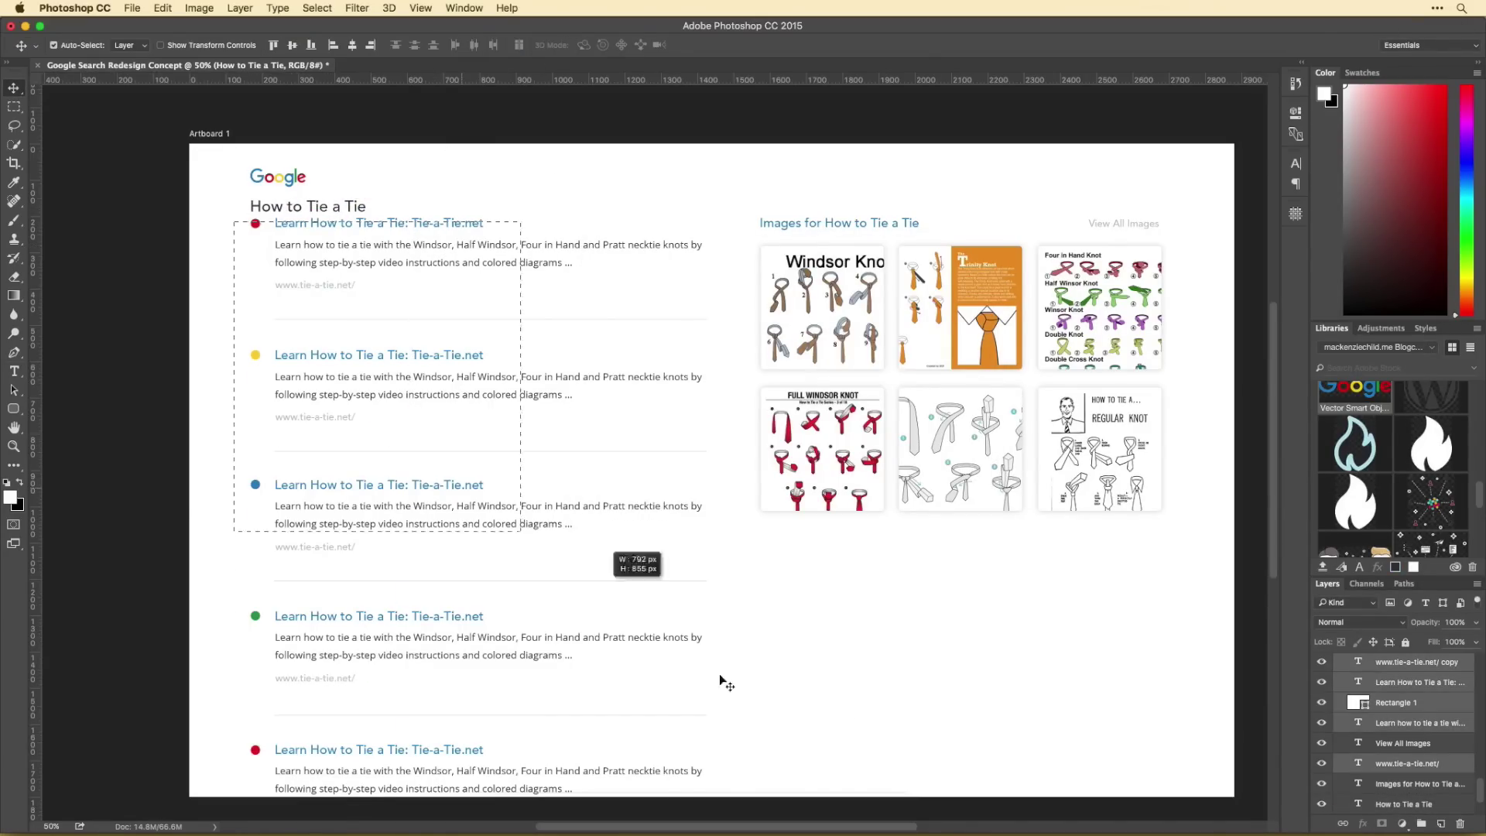
pyautogui.hotkey('shift', 'Down')
pyautogui.hotkey('shift', 'Down')
pyautogui.hotkey('shift', 'Down')
pyautogui.hotkey('shift', 'Down')
pyautogui.hotkey('shift', 'Down')
pyautogui.hotkey('shift', 'Down')
pyautogui.hotkey('shift', 'Down')
pyautogui.hotkey('shift', 'Down')
pyautogui.moveTo(302, 210); pyautogui.dragTo(302, 220)
pyautogui.hscroll(2, 571, 208)
pyautogui.scroll(1, 479, 239)
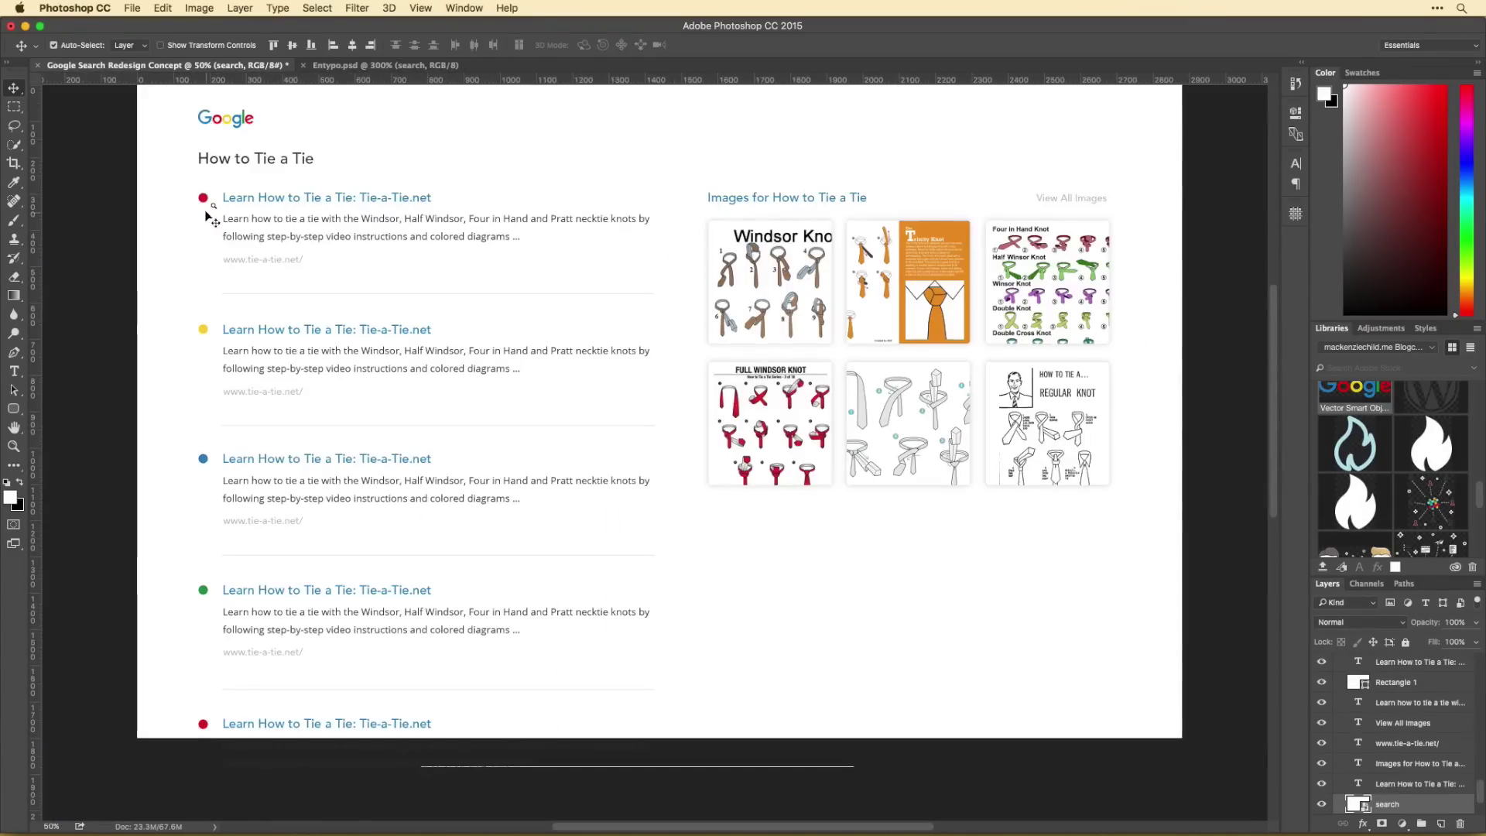
# Step: Set the search icon to the left of the "How to Tie a Tie" text and give it a blue Color Overlay
pyautogui.press('z')
pyautogui.moveTo(207, 219); pyautogui.dragTo(492, 588)
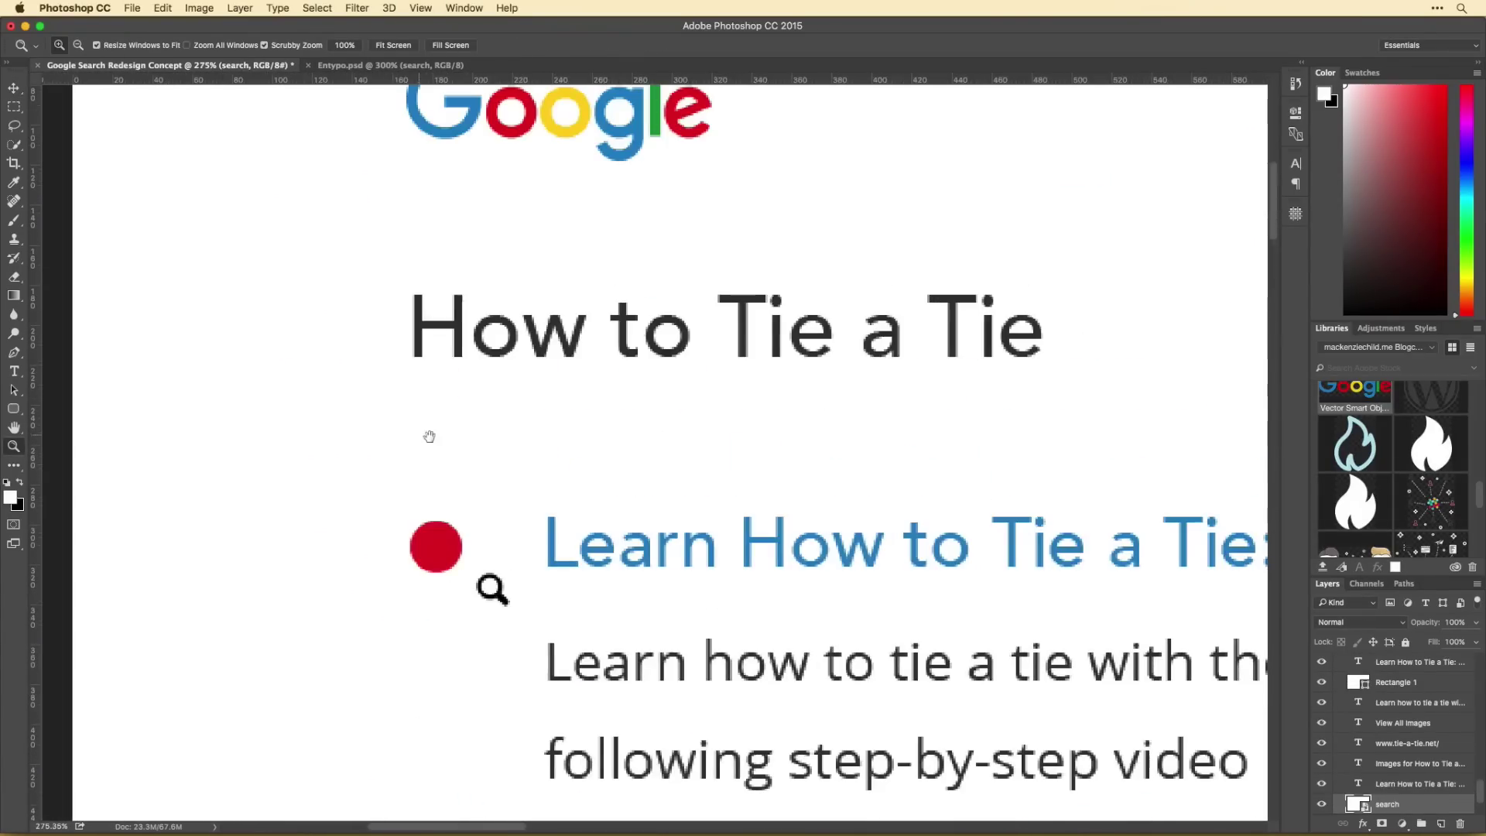
pyautogui.press('Return')
pyautogui.doubleClick(1424, 803)
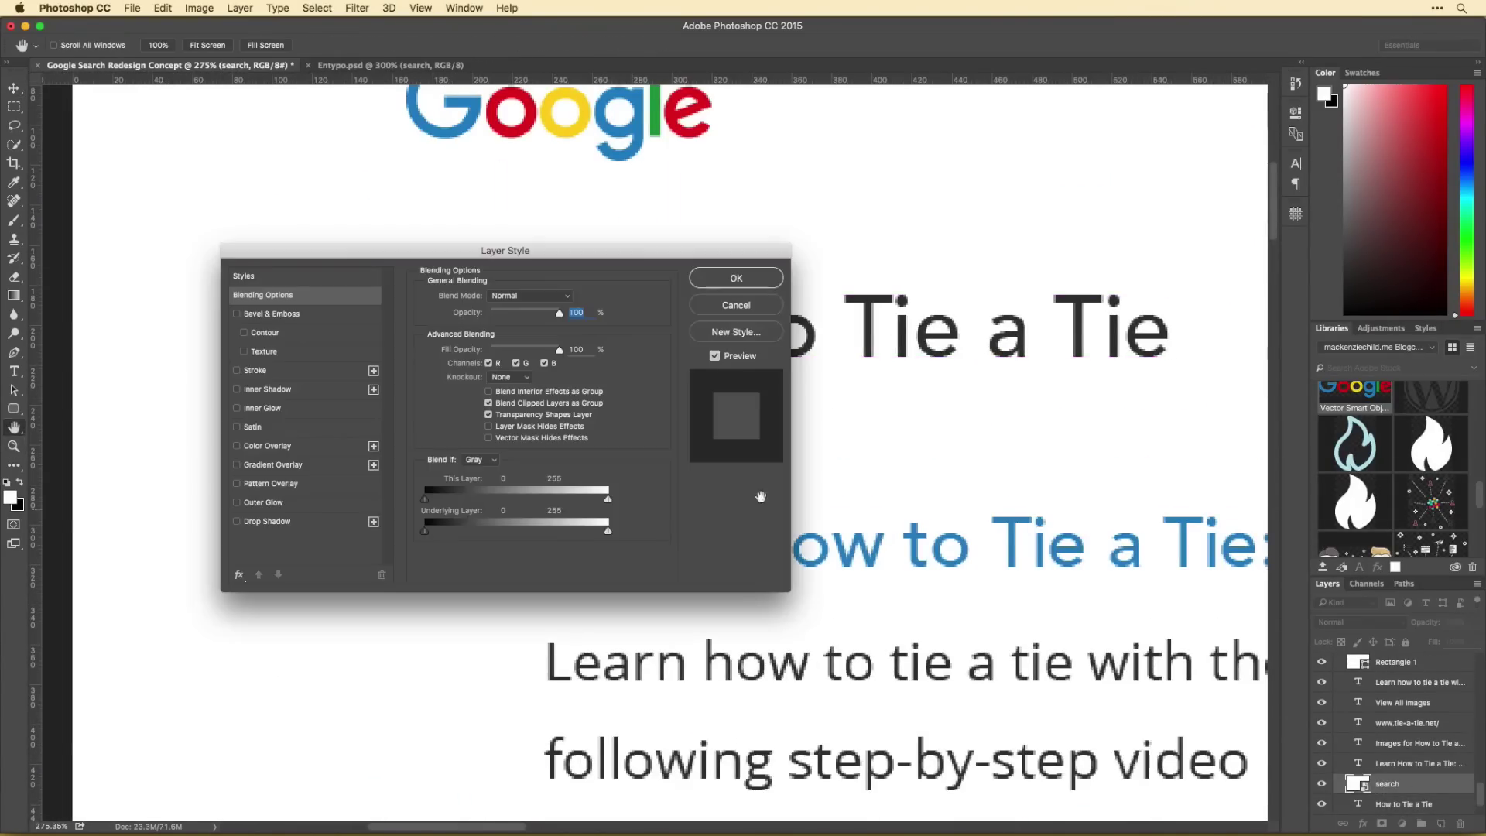
pyautogui.moveTo(508, 250); pyautogui.dragTo(813, 277)
pyautogui.click(575, 470)
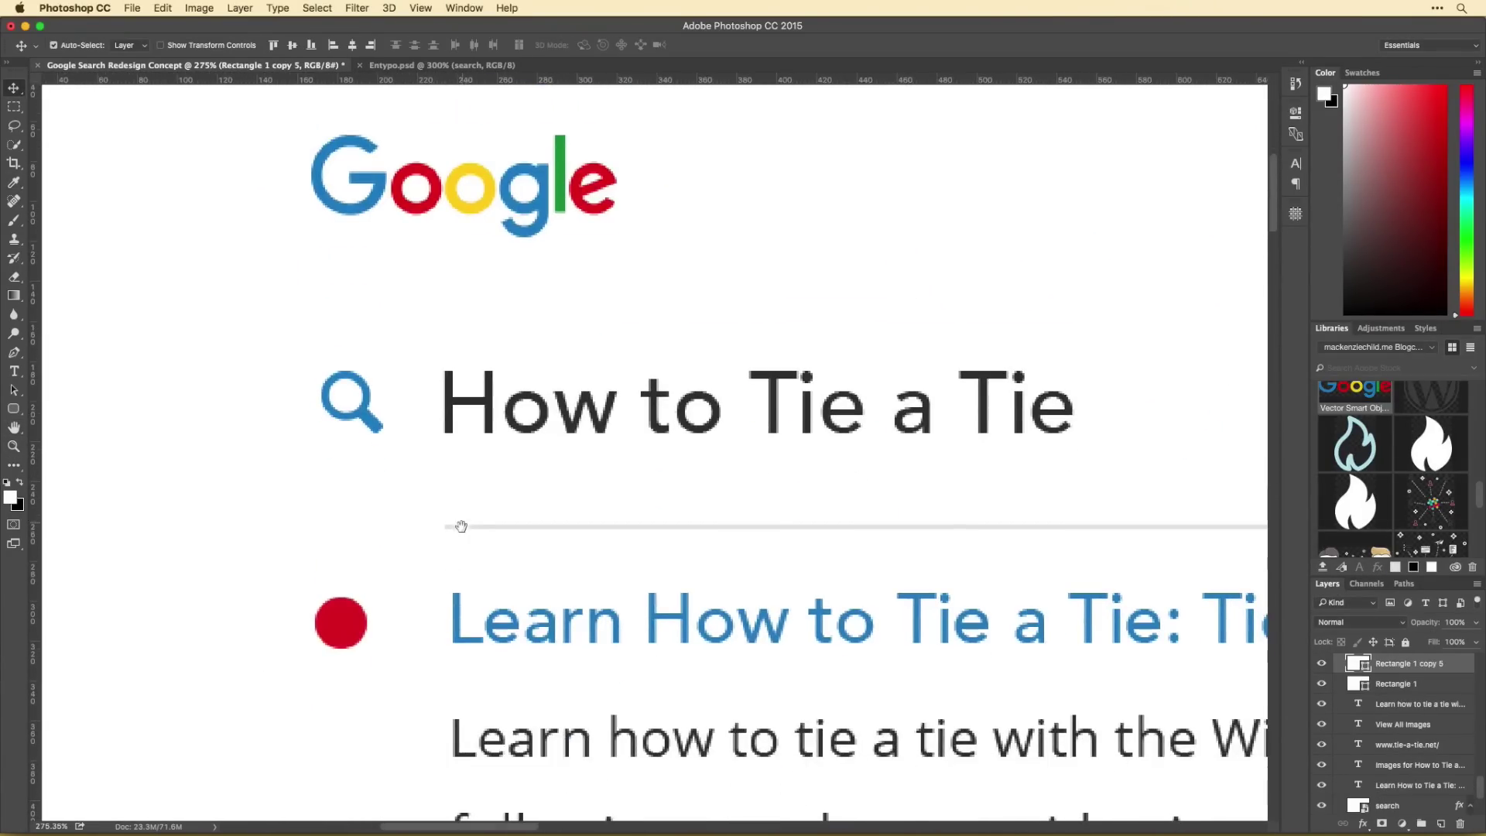
# Step: Align the copied divider line under the search icon and text, and move the whole search bar beside the Google logo
pyautogui.moveTo(458, 524); pyautogui.dragTo(350, 466)
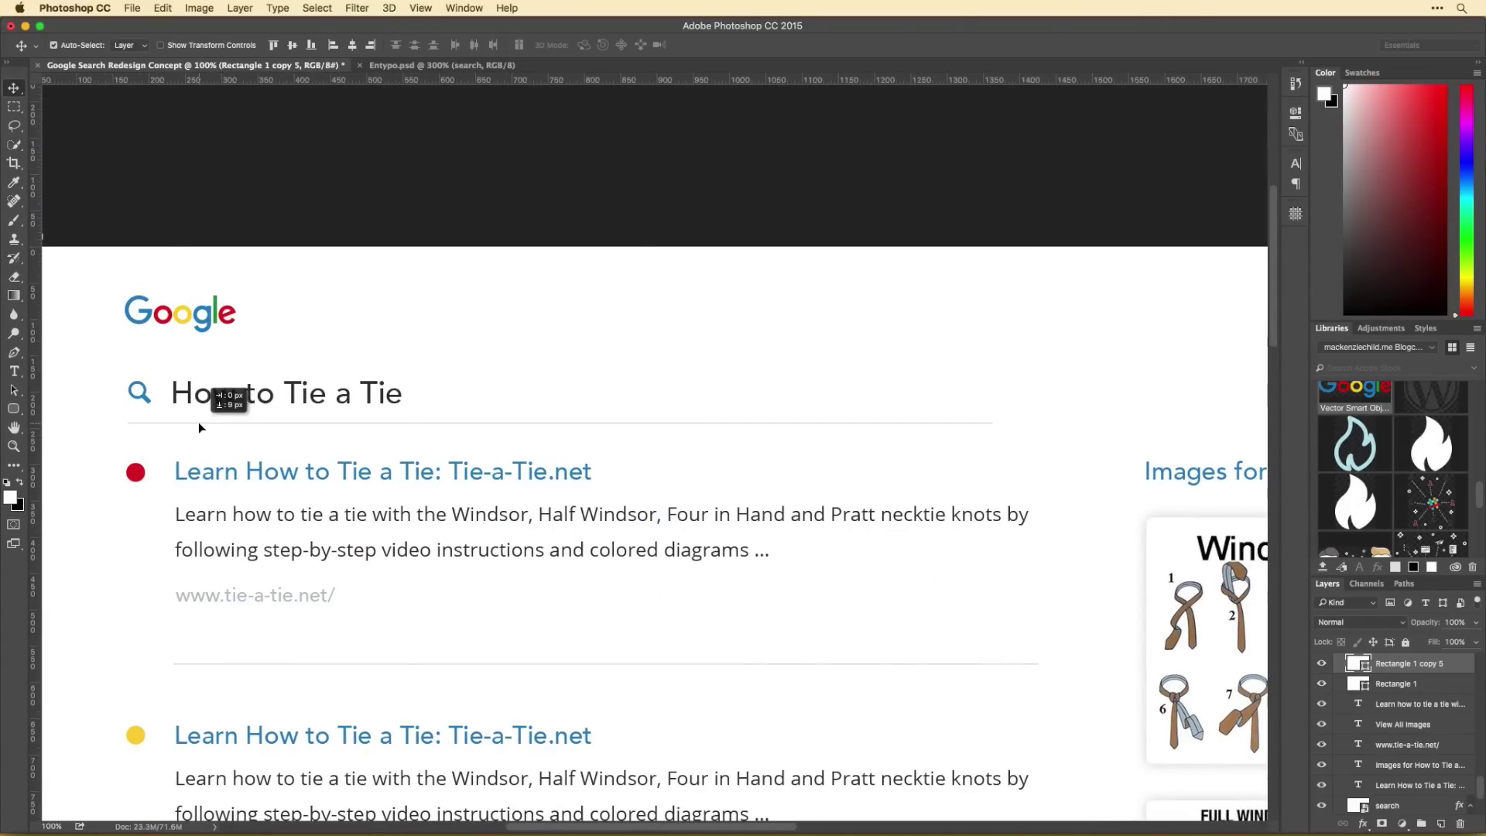
pyautogui.scroll(-2, 198, 421)
pyautogui.moveTo(393, 431); pyautogui.dragTo(532, 353)
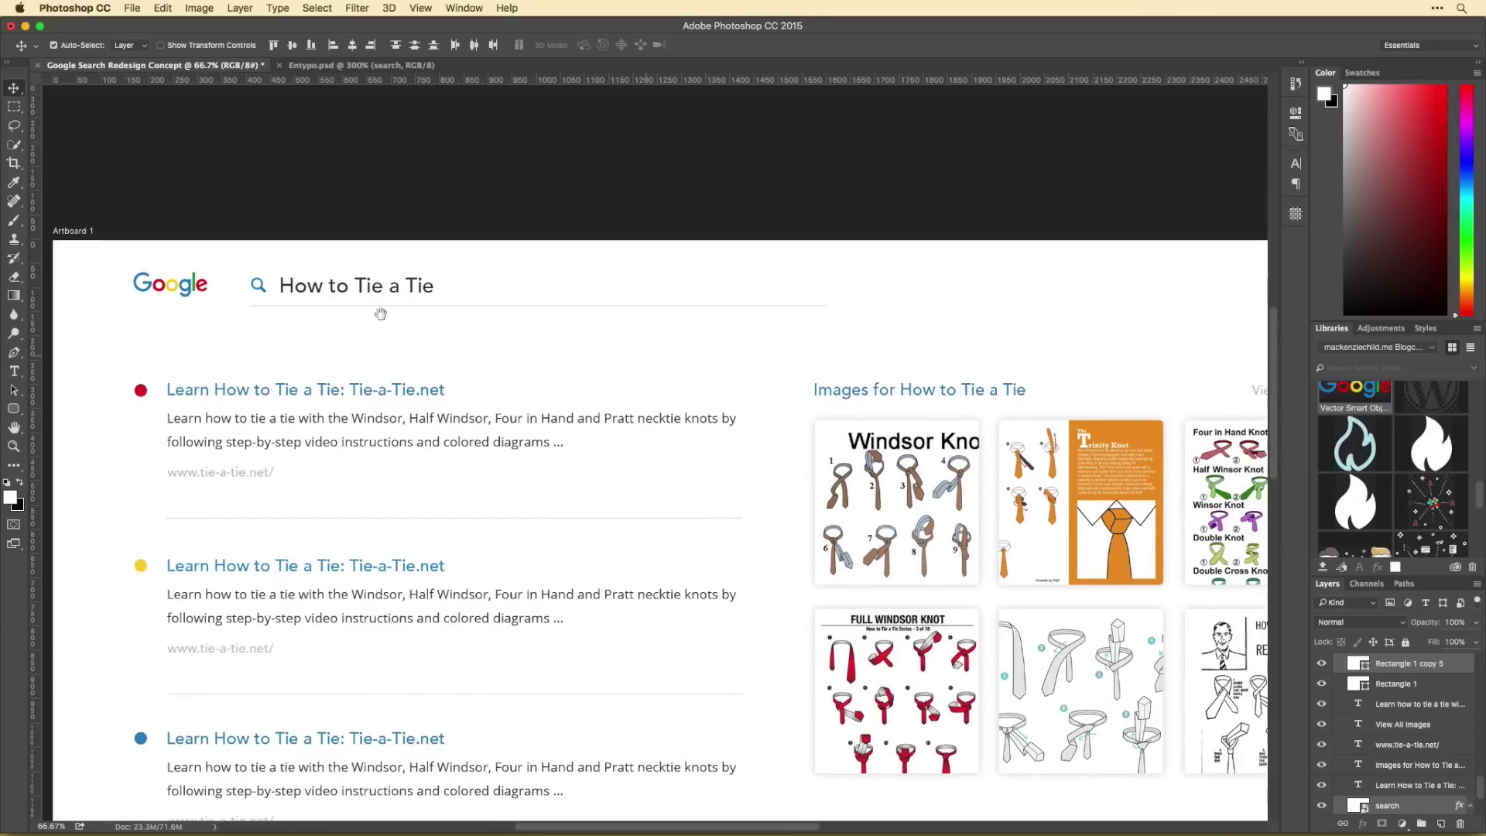
# Step: Scale down the search icon, text and underline together
pyautogui.hotkey('ctrl', 't')
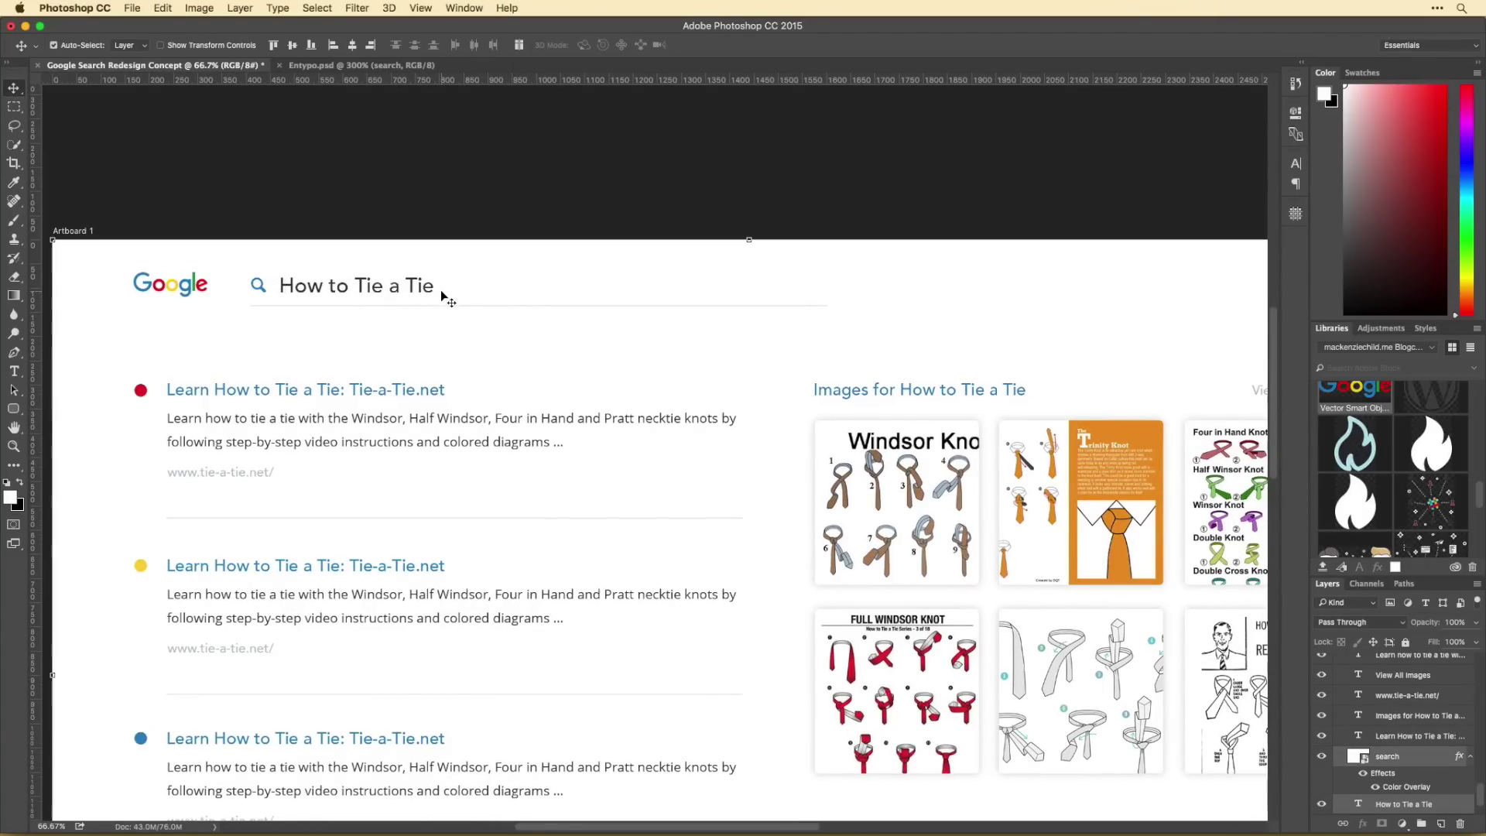
pyautogui.keyDown('shift'); pyautogui.click(335, 306); pyautogui.keyUp('shift')
pyautogui.hotkey('ctrl', 't')
pyautogui.moveTo(826, 306); pyautogui.dragTo(725, 310)
pyautogui.press('Return')
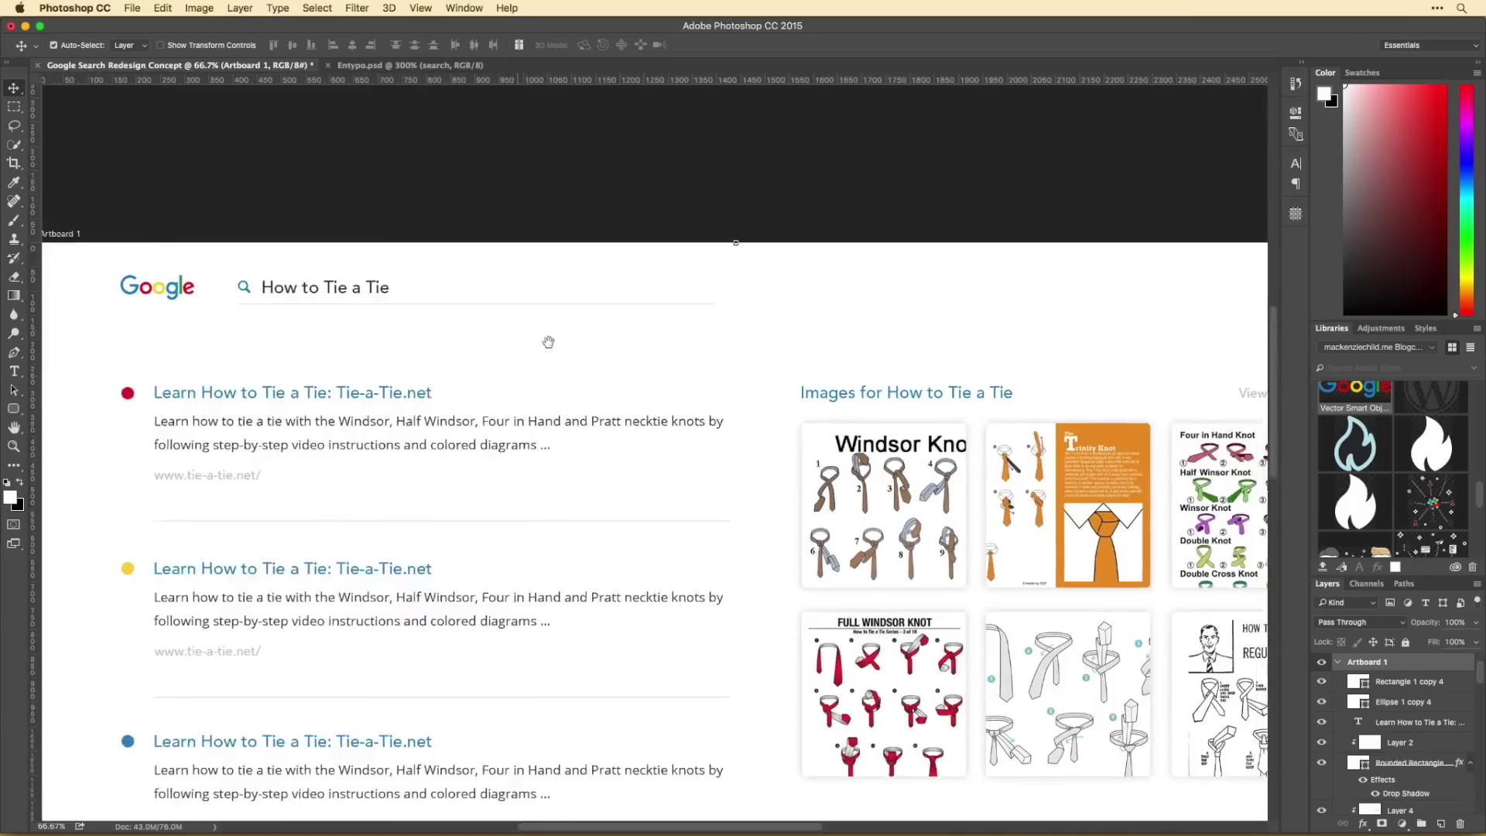
# Step: Extend the search underline until its right end lines up with the result dividers
pyautogui.moveTo(548, 341); pyautogui.dragTo(825, 272)
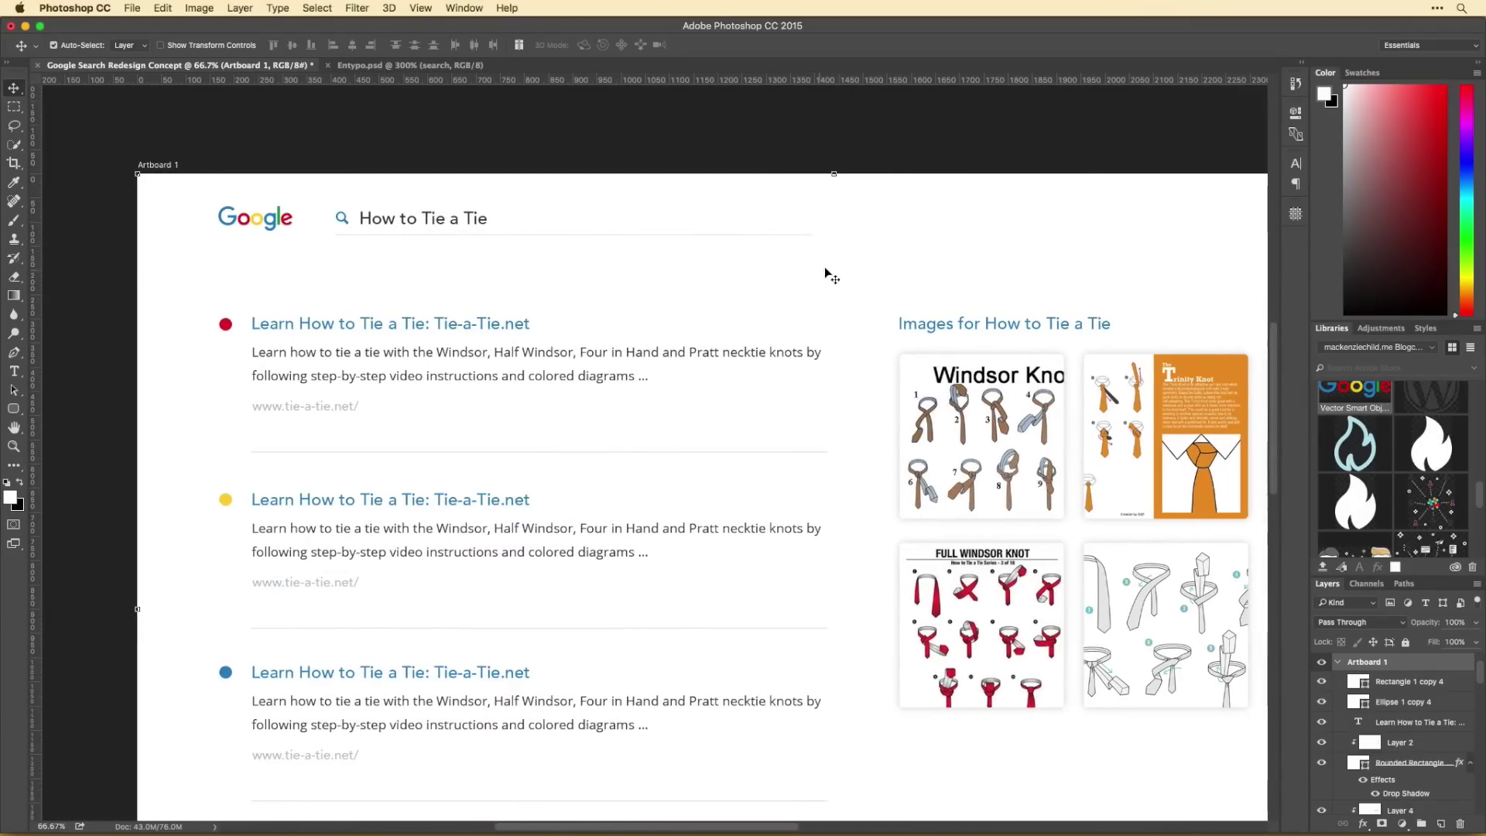
pyautogui.click(692, 233)
pyautogui.press('z')
pyautogui.click(692, 233)
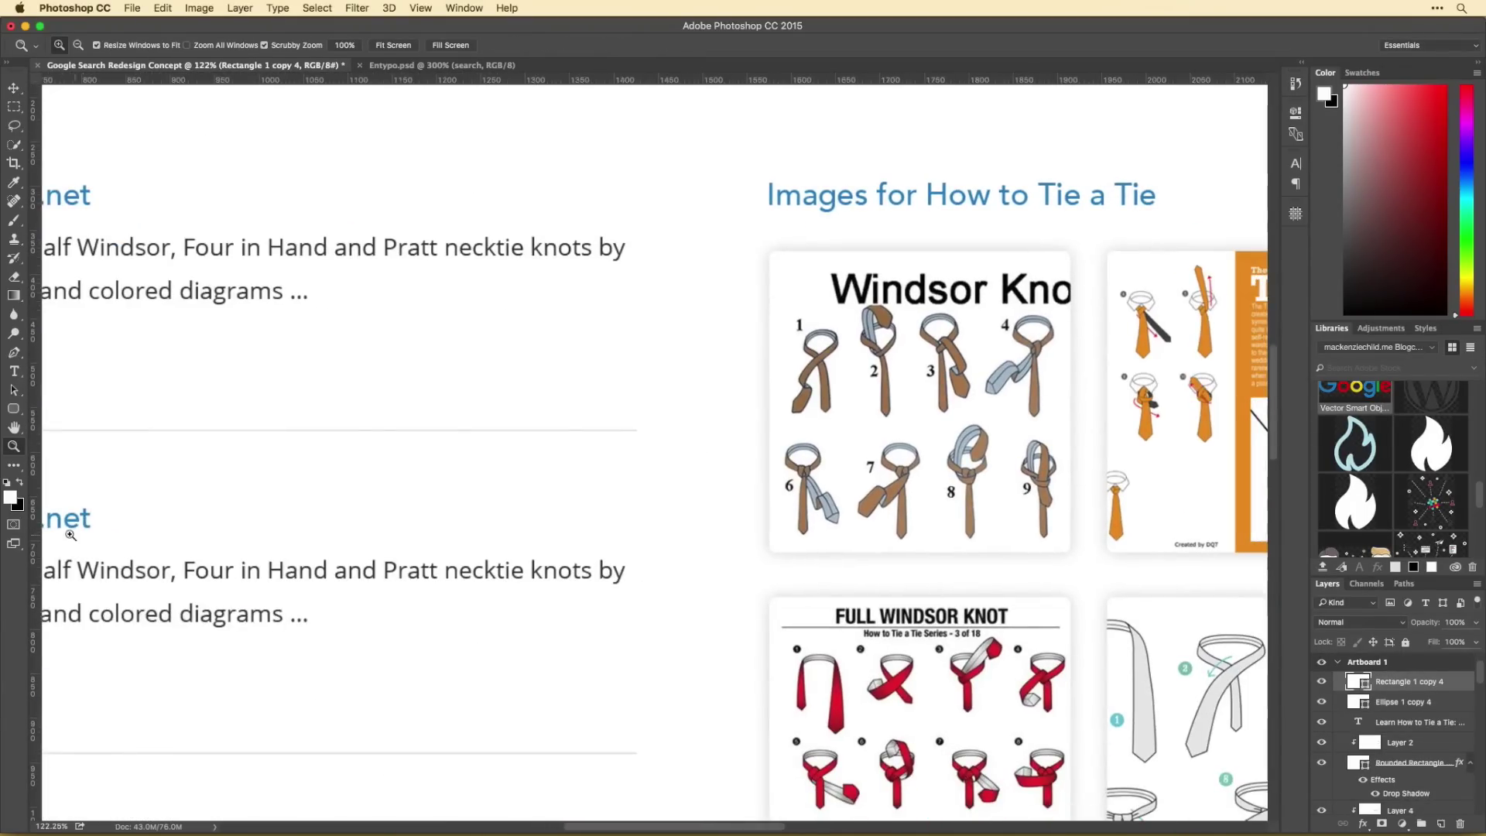
pyautogui.scroll(5, 691, 234)
pyautogui.hotkey('ctrl', 't')
pyautogui.moveTo(584, 532); pyautogui.dragTo(751, 535)
pyautogui.moveTo(519, 540); pyautogui.dragTo(519, 542)
pyautogui.press('Return')
pyautogui.scroll(-10, 520, 546)
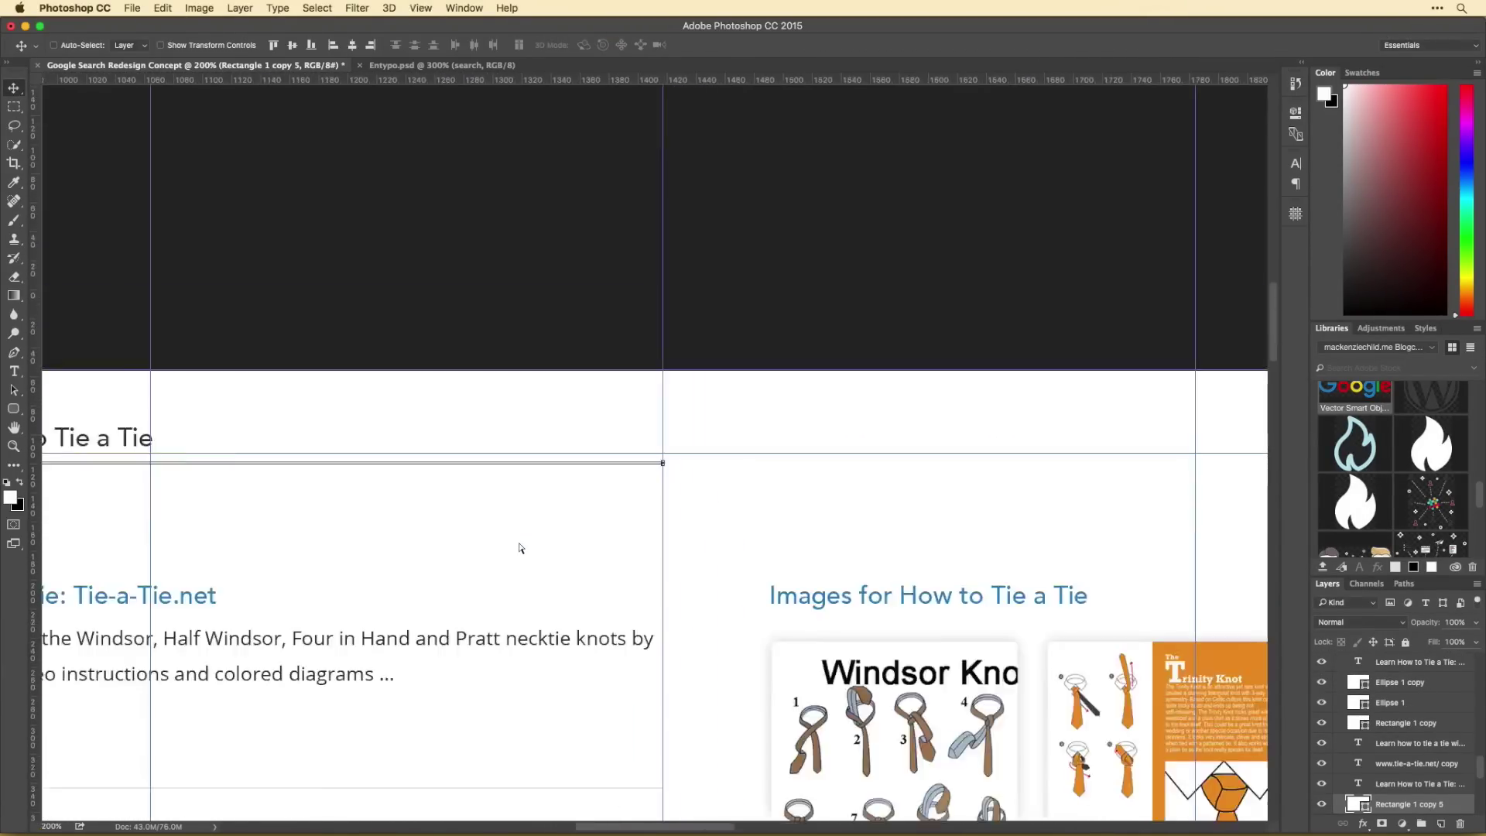
# Step: Copy the mic icon from Entypo.psd into the design and place it at the right end of the search bar
pyautogui.hotkey('ctrl', 'Tab')
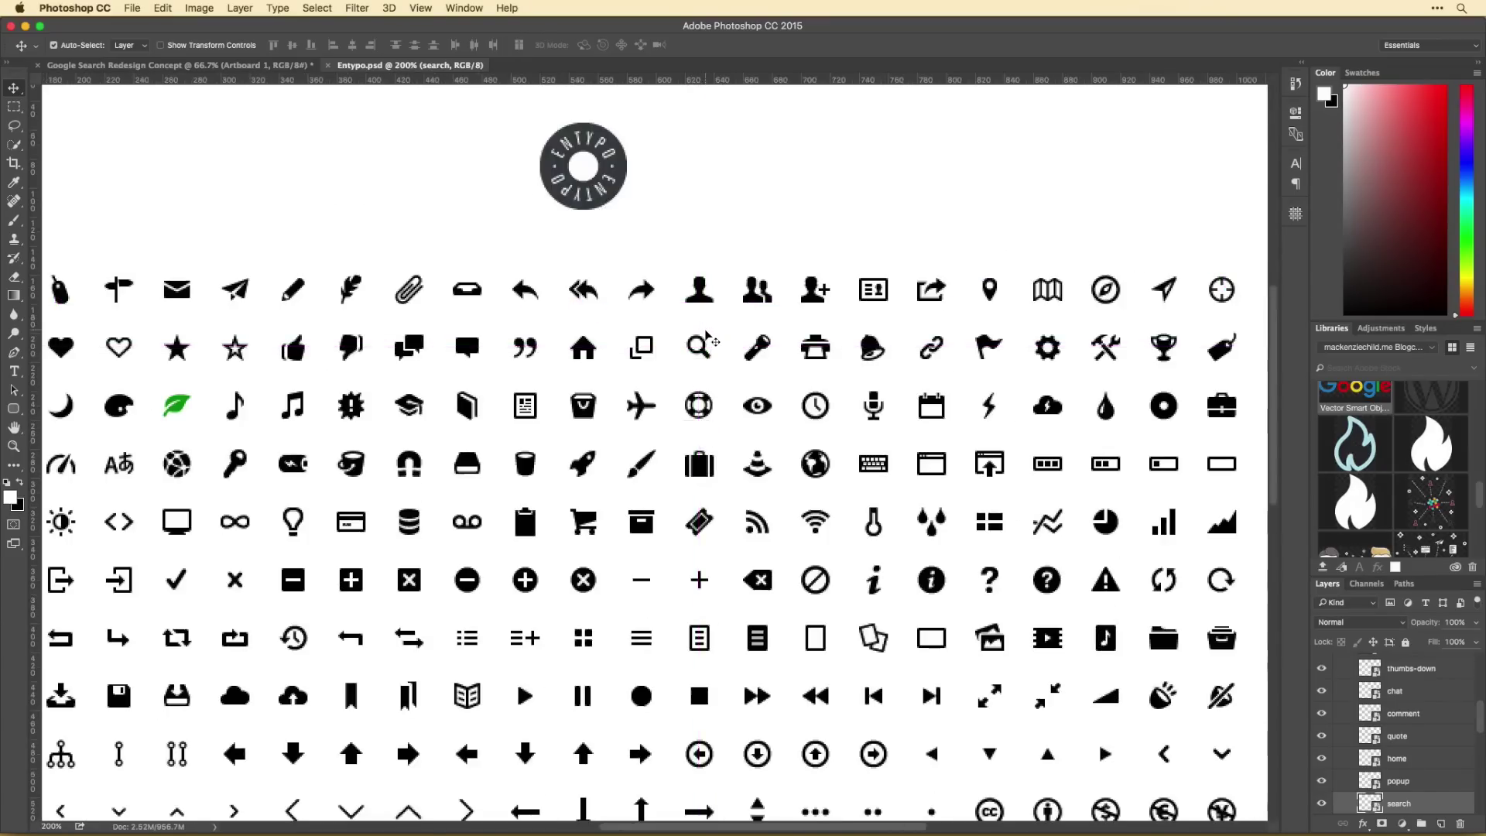
pyautogui.moveTo(464, 320); pyautogui.dragTo(289, 266)
pyautogui.scroll(-2, 654, 418)
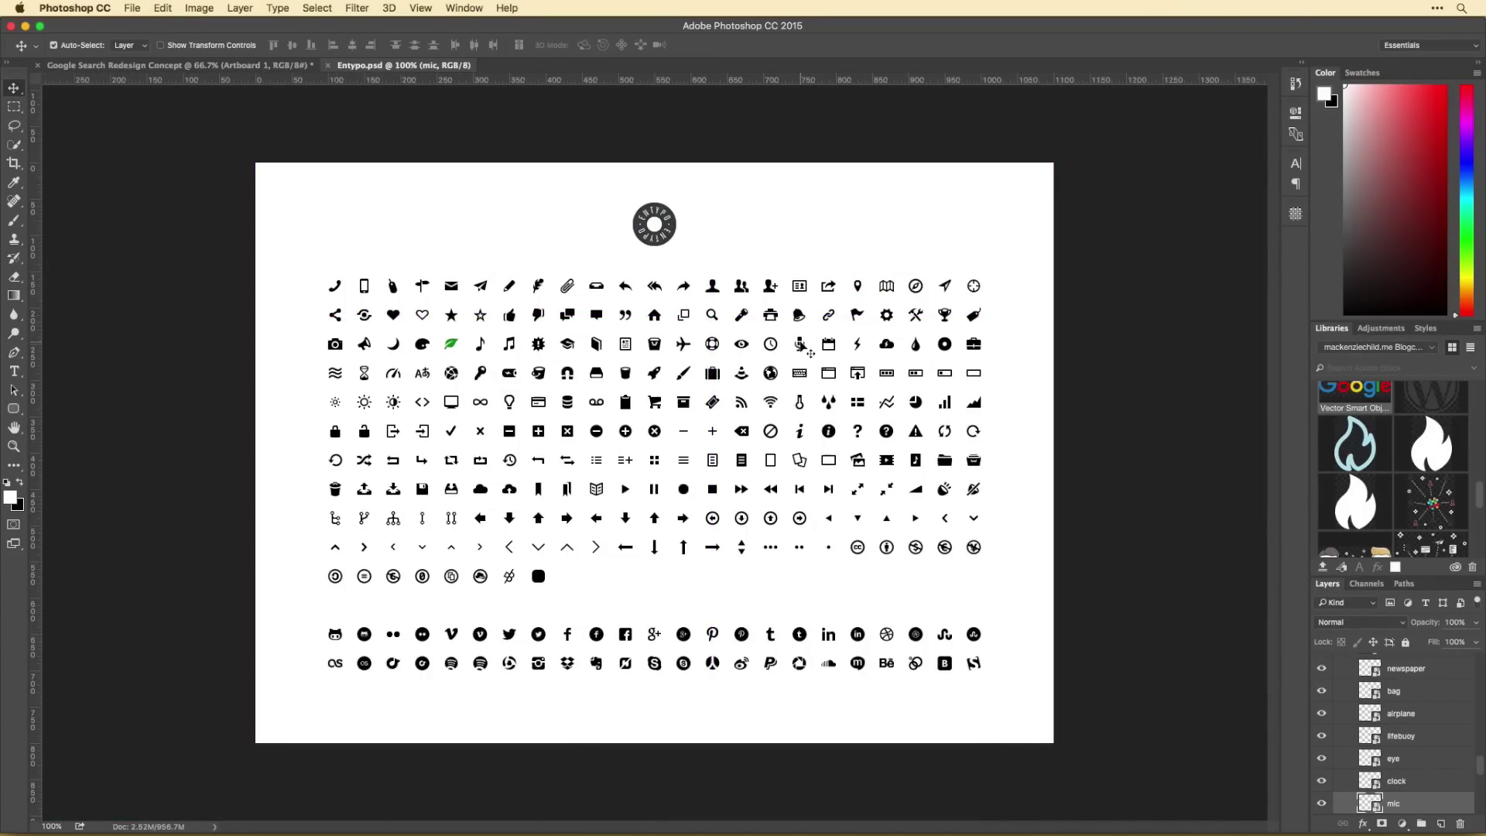
pyautogui.moveTo(801, 344); pyautogui.dragTo(609, 234)
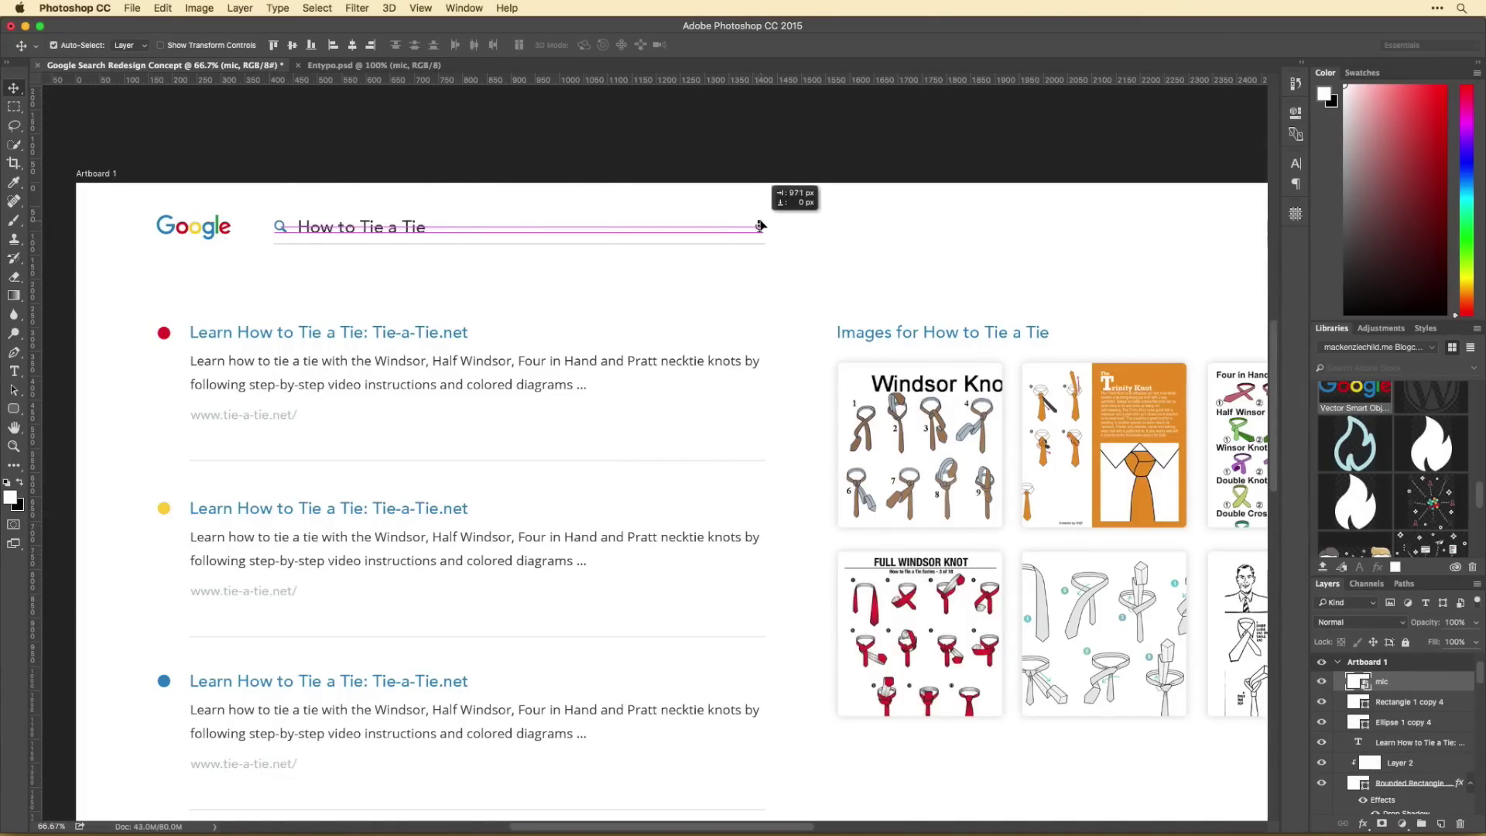
pyautogui.moveTo(760, 226); pyautogui.dragTo(761, 225)
# Step: Give the mic icon a light grey Color Overlay
pyautogui.doubleClick(1408, 681)
pyautogui.click(572, 470)
pyautogui.click(890, 328)
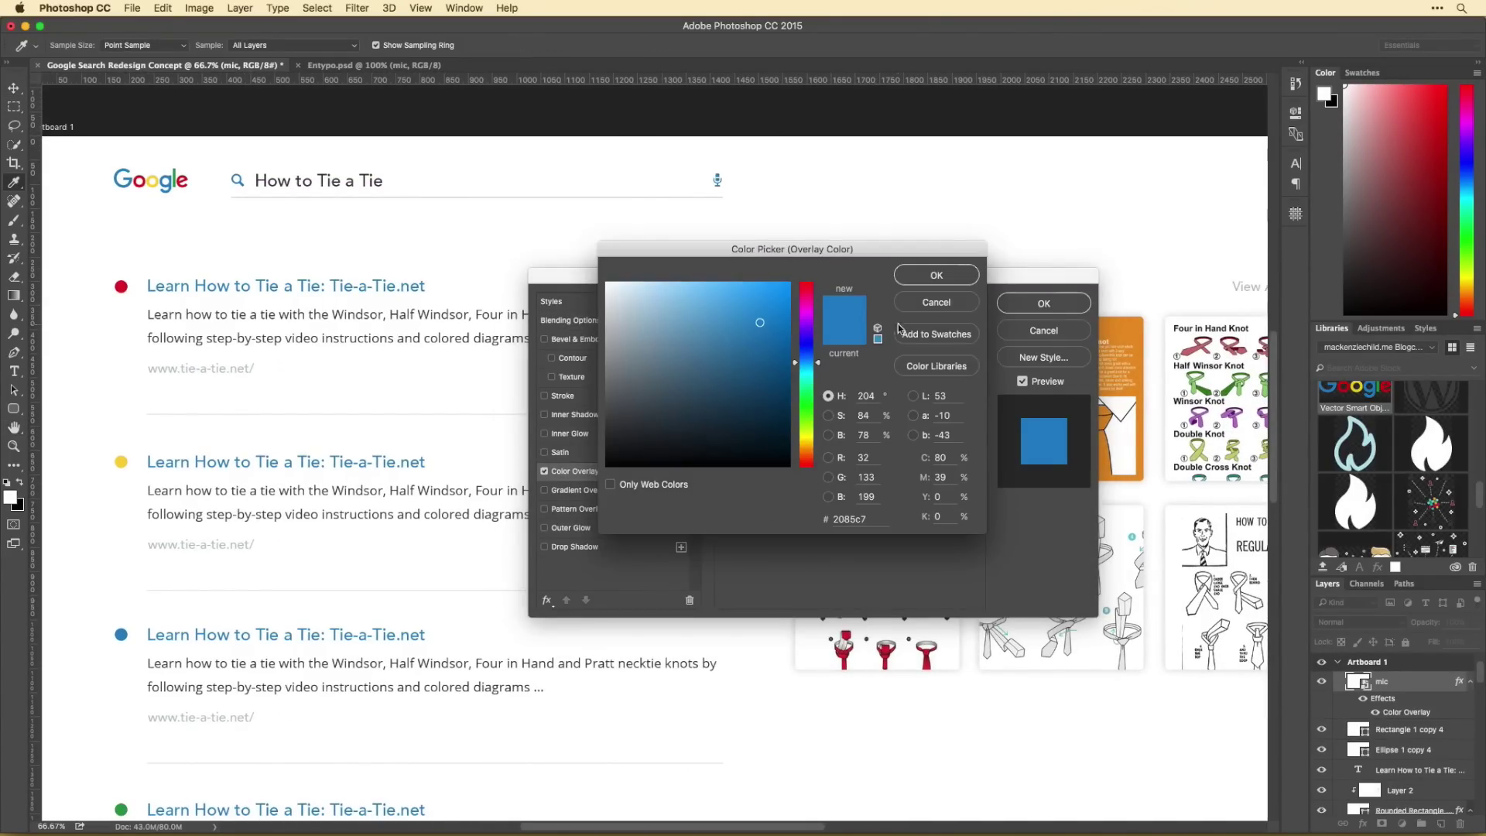
pyautogui.press('Return')
pyautogui.press('Return')
pyautogui.press('super+minus')
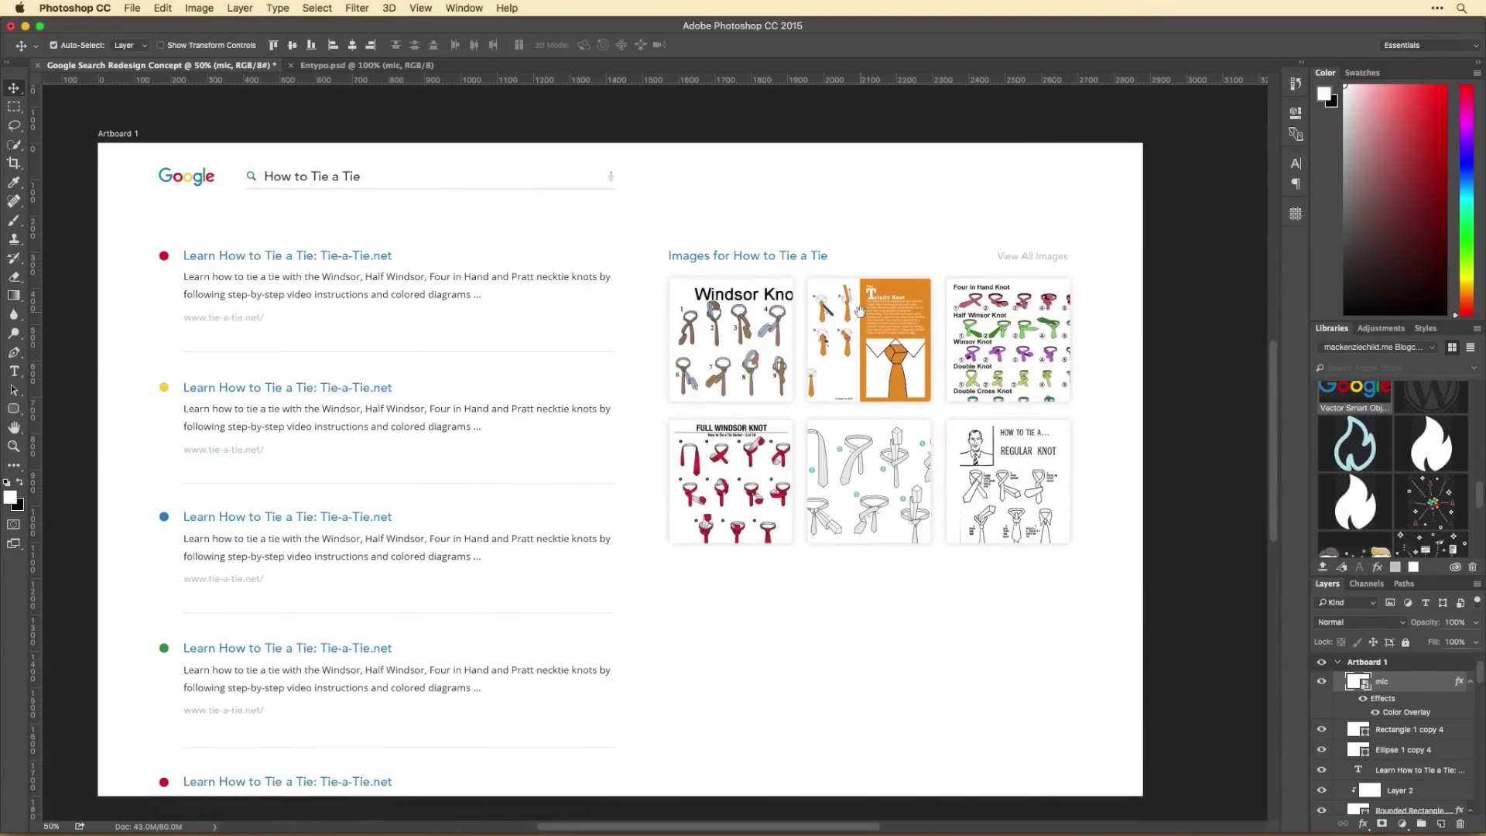
# Step: Move the search bar below the Google logo with the content shifted down, and extend its underline and mic to the results column's right edge
pyautogui.moveTo(277, 180); pyautogui.dragTo(155, 186)
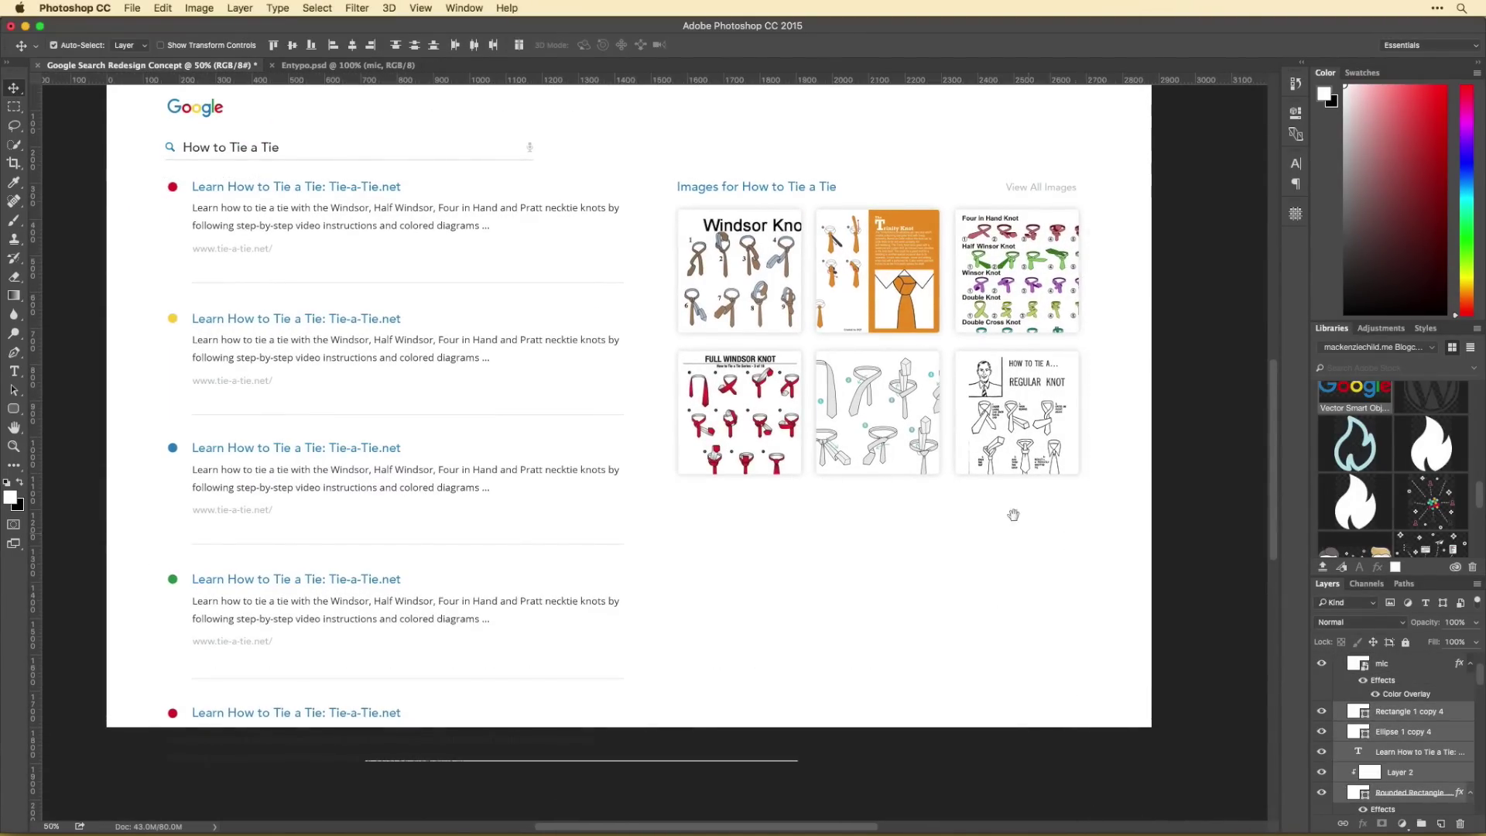
pyautogui.moveTo(895, 317); pyautogui.dragTo(895, 358)
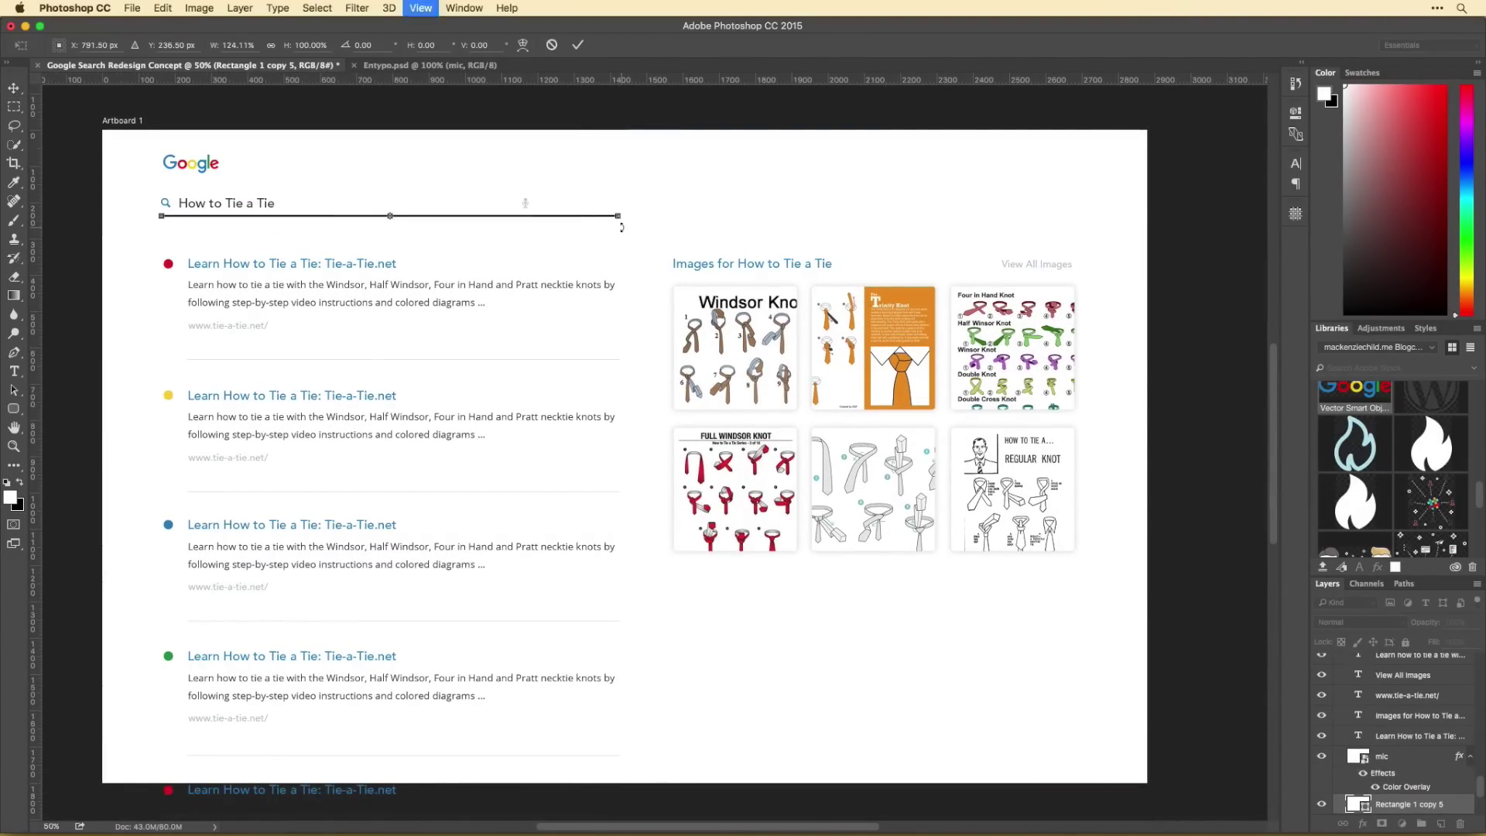
pyautogui.press('Return')
pyautogui.click(613, 204)
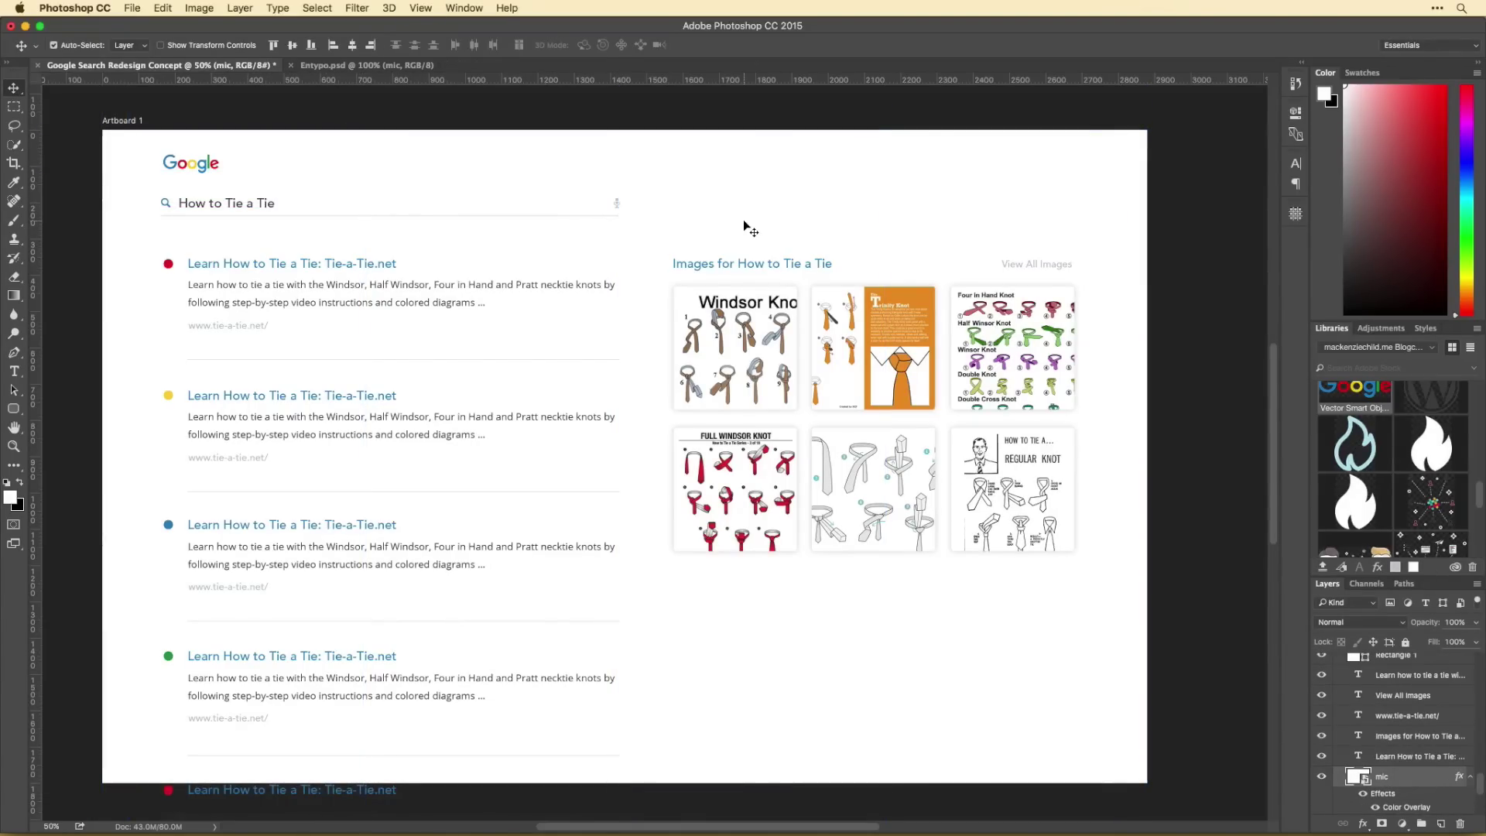
pyautogui.scroll(2, 411, 816)
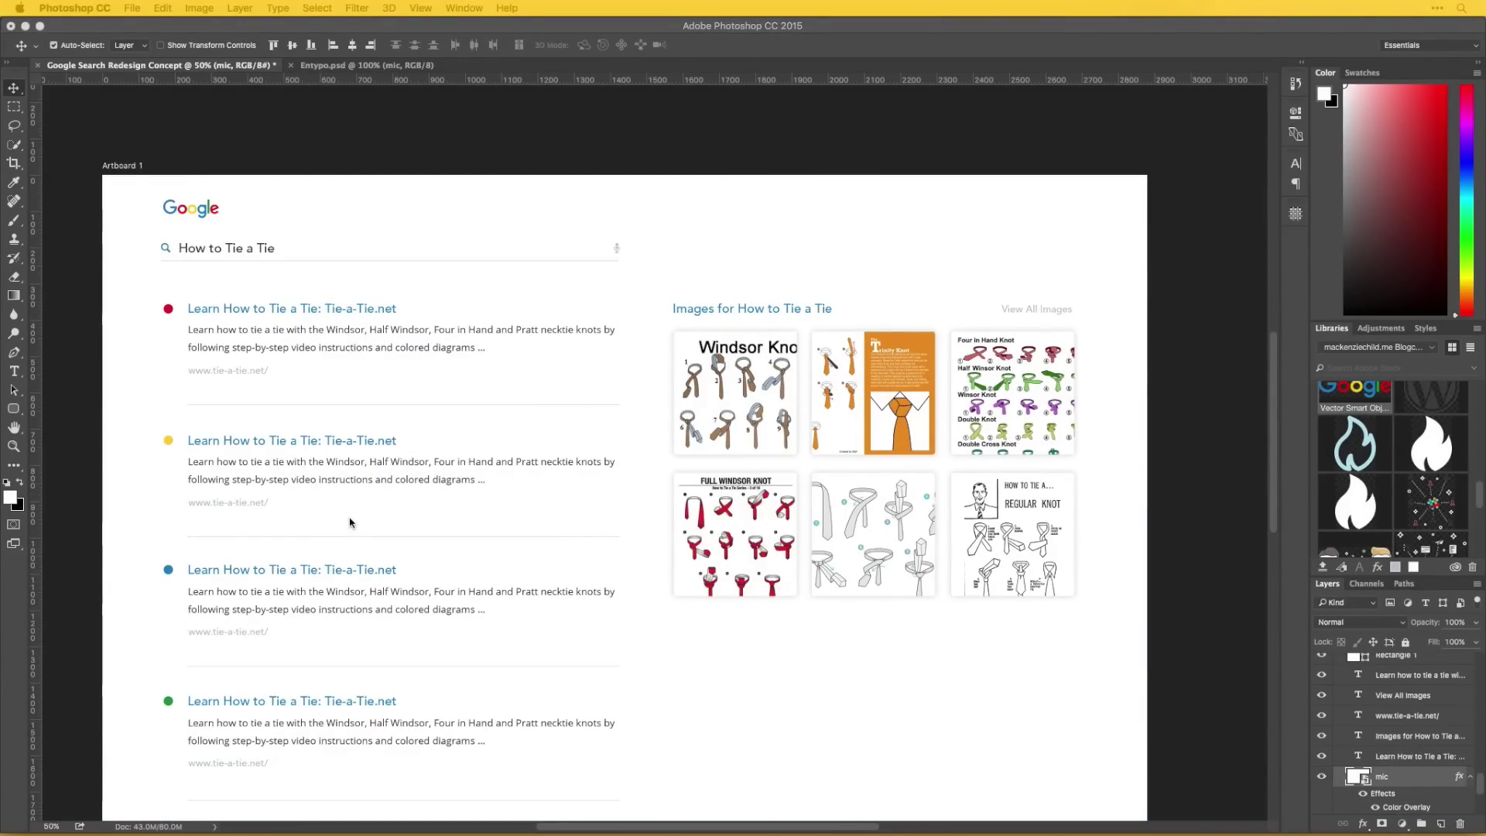
# Step: Try a duplicate of the images section below the original, headed "Videos for How to Tie a Tie", and undo it
pyautogui.hscroll(-1, 350, 522)
pyautogui.scroll(-2, 991, 677)
pyautogui.hscroll(3, 991, 677)
pyautogui.click(935, 596)
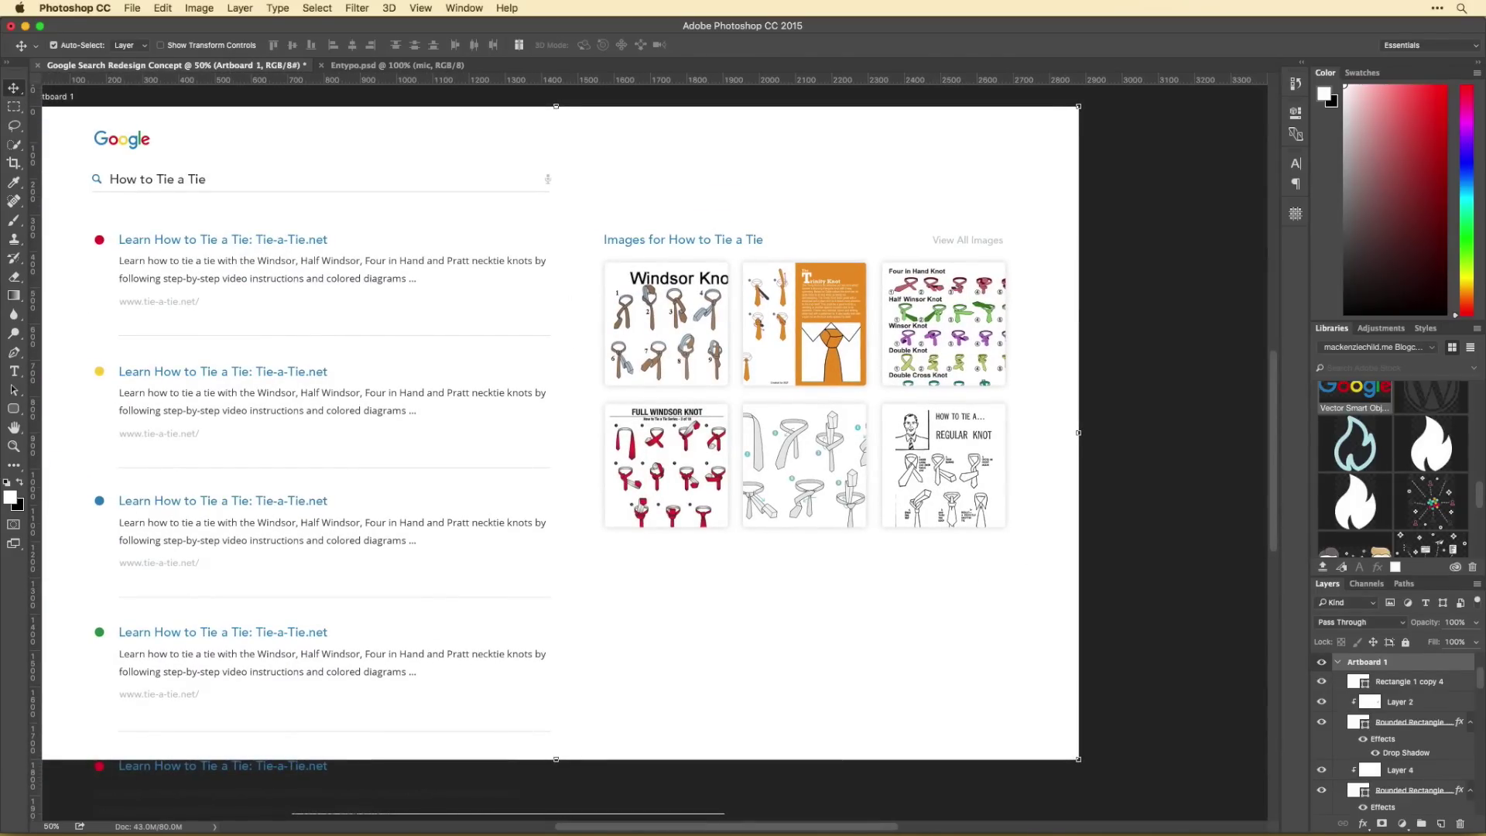
pyautogui.moveTo(619, 242); pyautogui.dragTo(623, 575)
pyautogui.doubleClick(619, 574)
pyautogui.write('Videos for How to Tie a Tie')
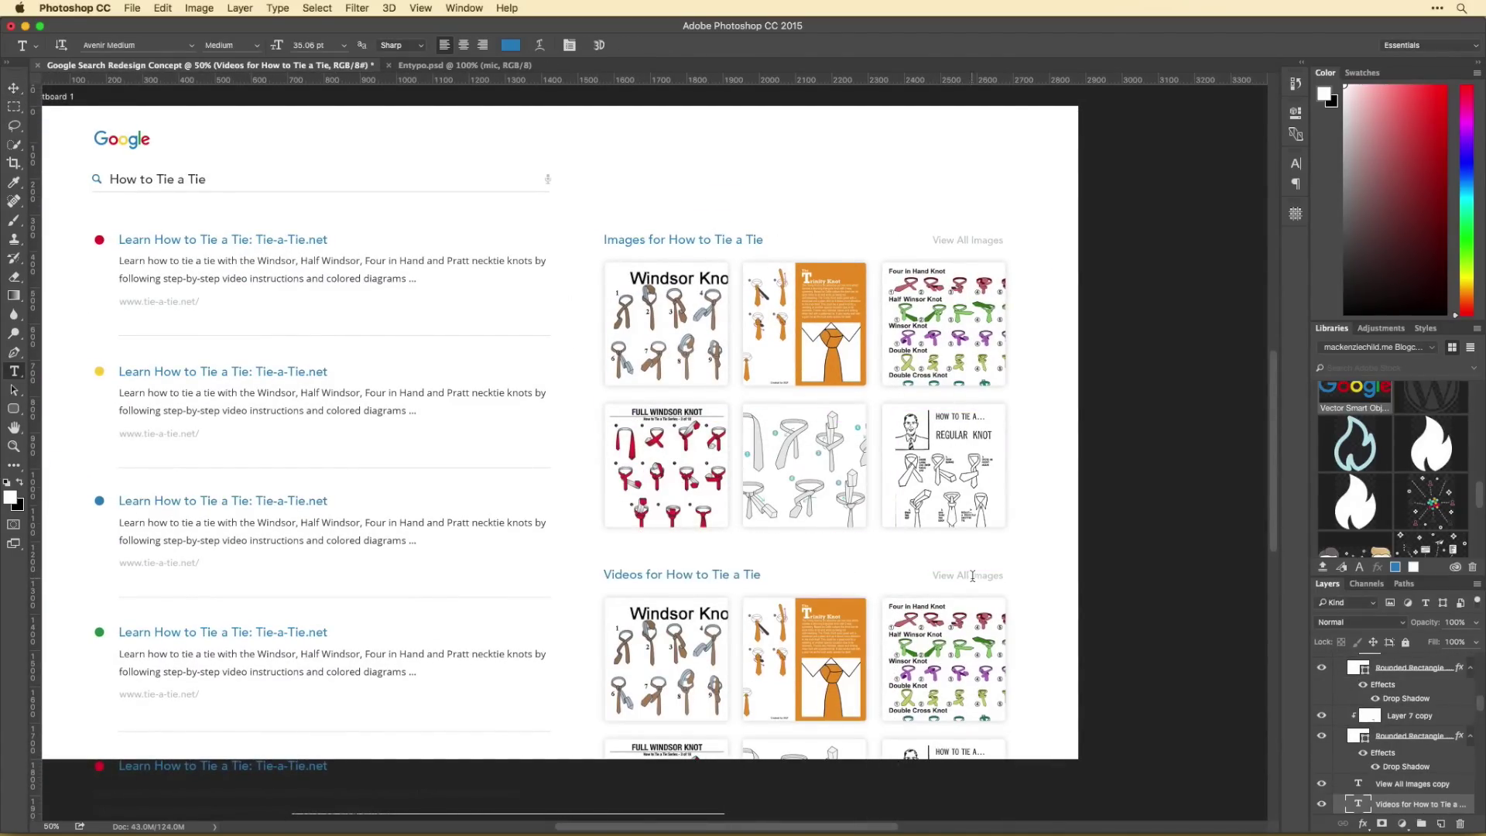
pyautogui.hotkey('ctrl', 'Return')
pyautogui.press('v')
pyautogui.hscroll(-3, 1017, 580)
pyautogui.hotkey('ctrl', 'alt', 'z')
pyautogui.hotkey('ctrl', 'alt', 'z')
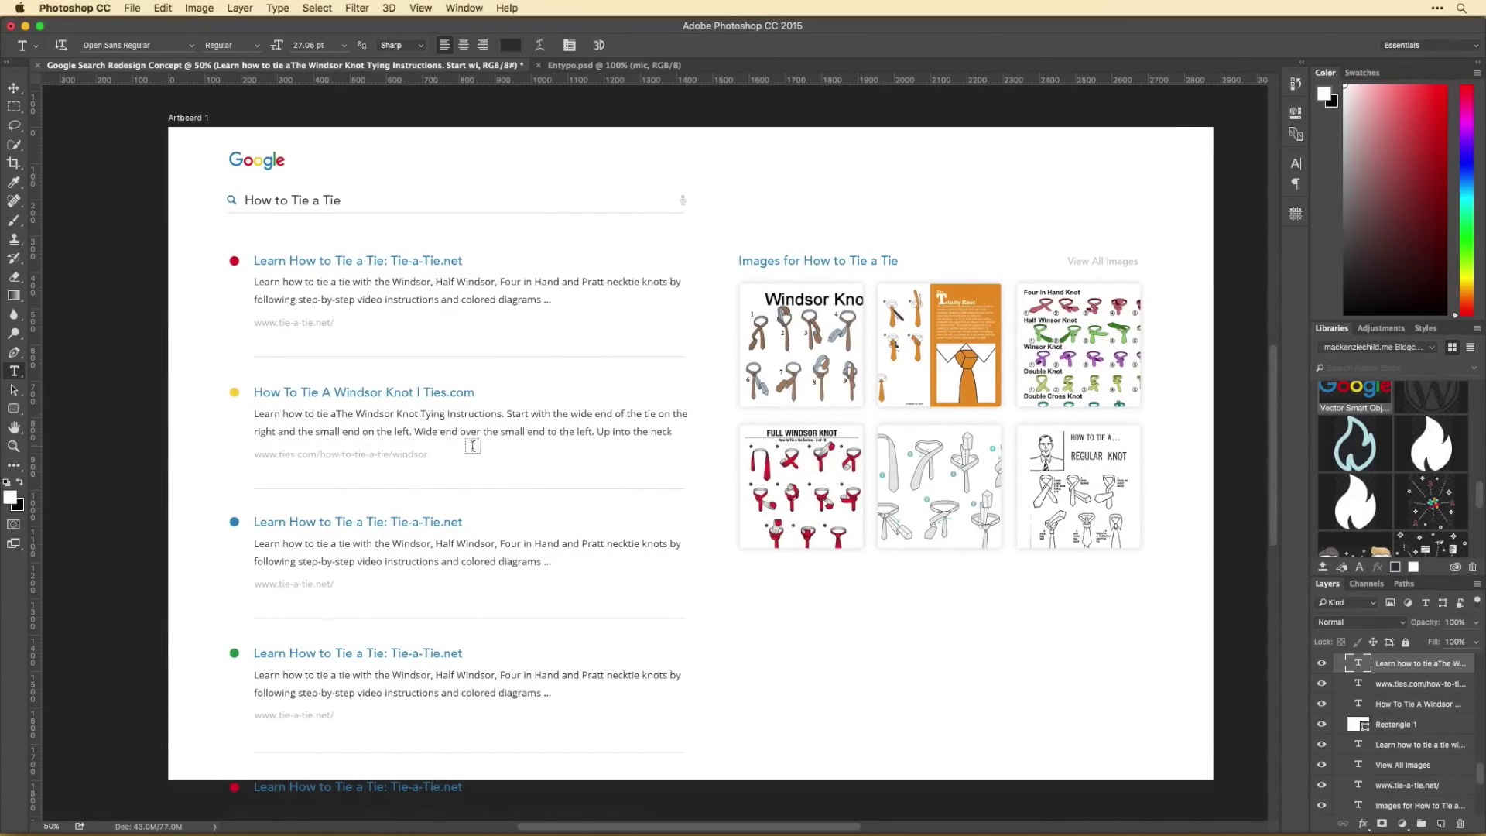
# Step: Replace the third and fourth results' text with the "How To Tie A Tie - The Tie Bar" and "4 Ways to Tie a Tie - wikiHow" entries
pyautogui.scroll(-2, 478, 462)
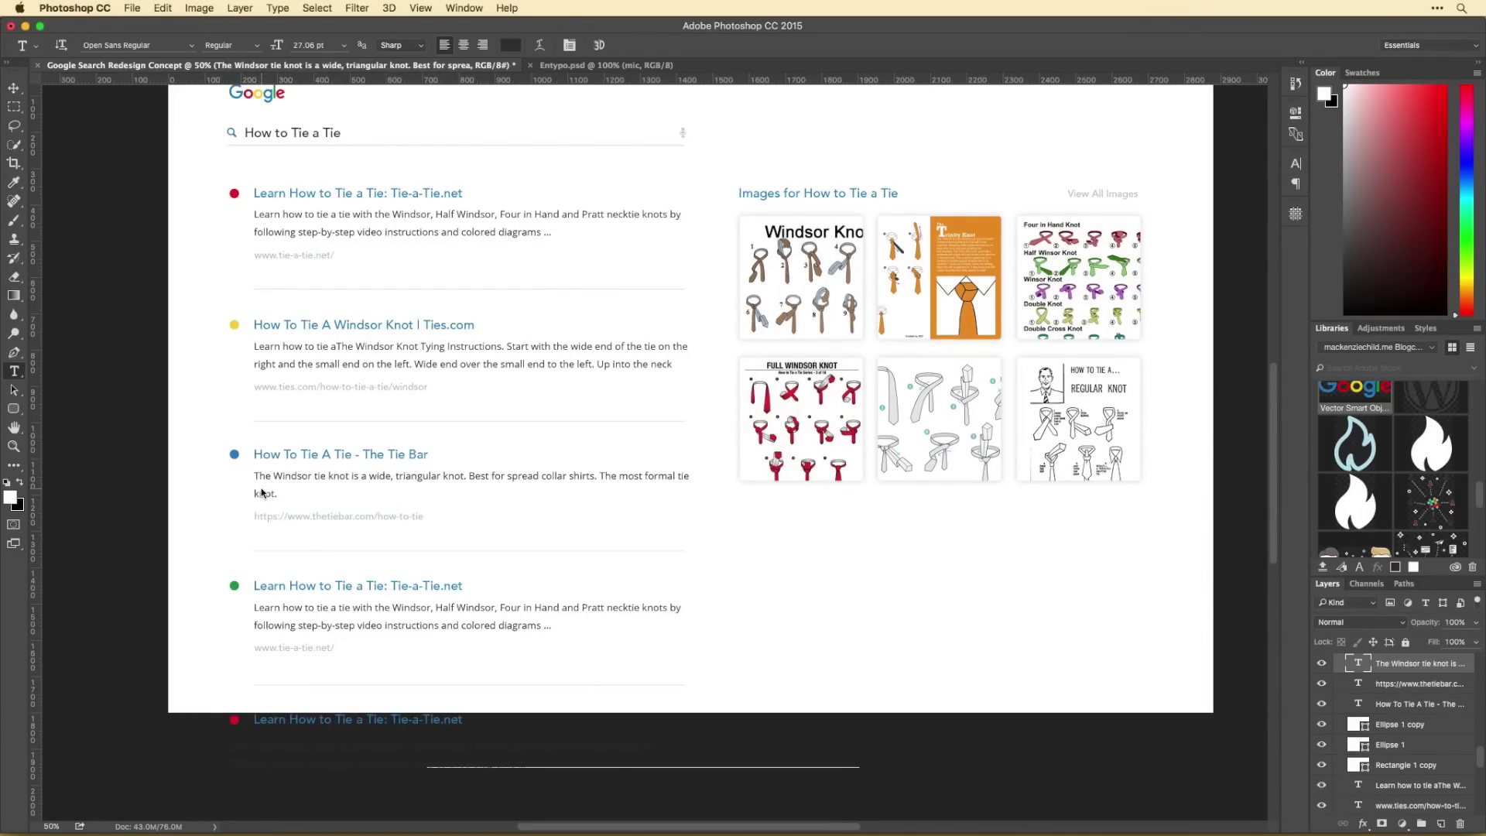
pyautogui.scroll(-2, 347, 536)
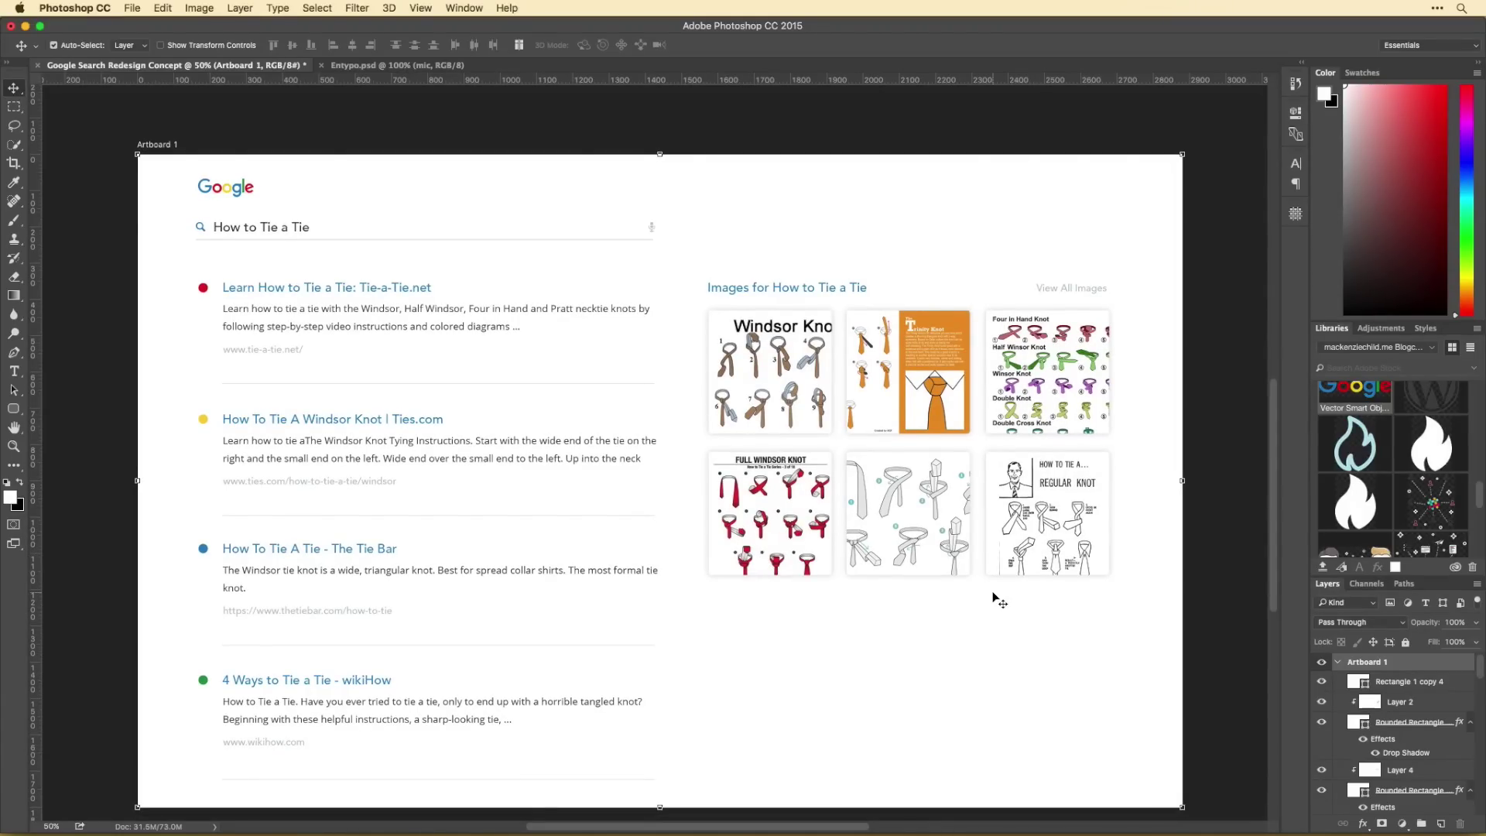
# Step: Delete the second and third image cards in the lower row
pyautogui.moveTo(998, 599); pyautogui.dragTo(770, 447)
pyautogui.press('Delete')
pyautogui.moveTo(818, 592); pyautogui.dragTo(789, 545)
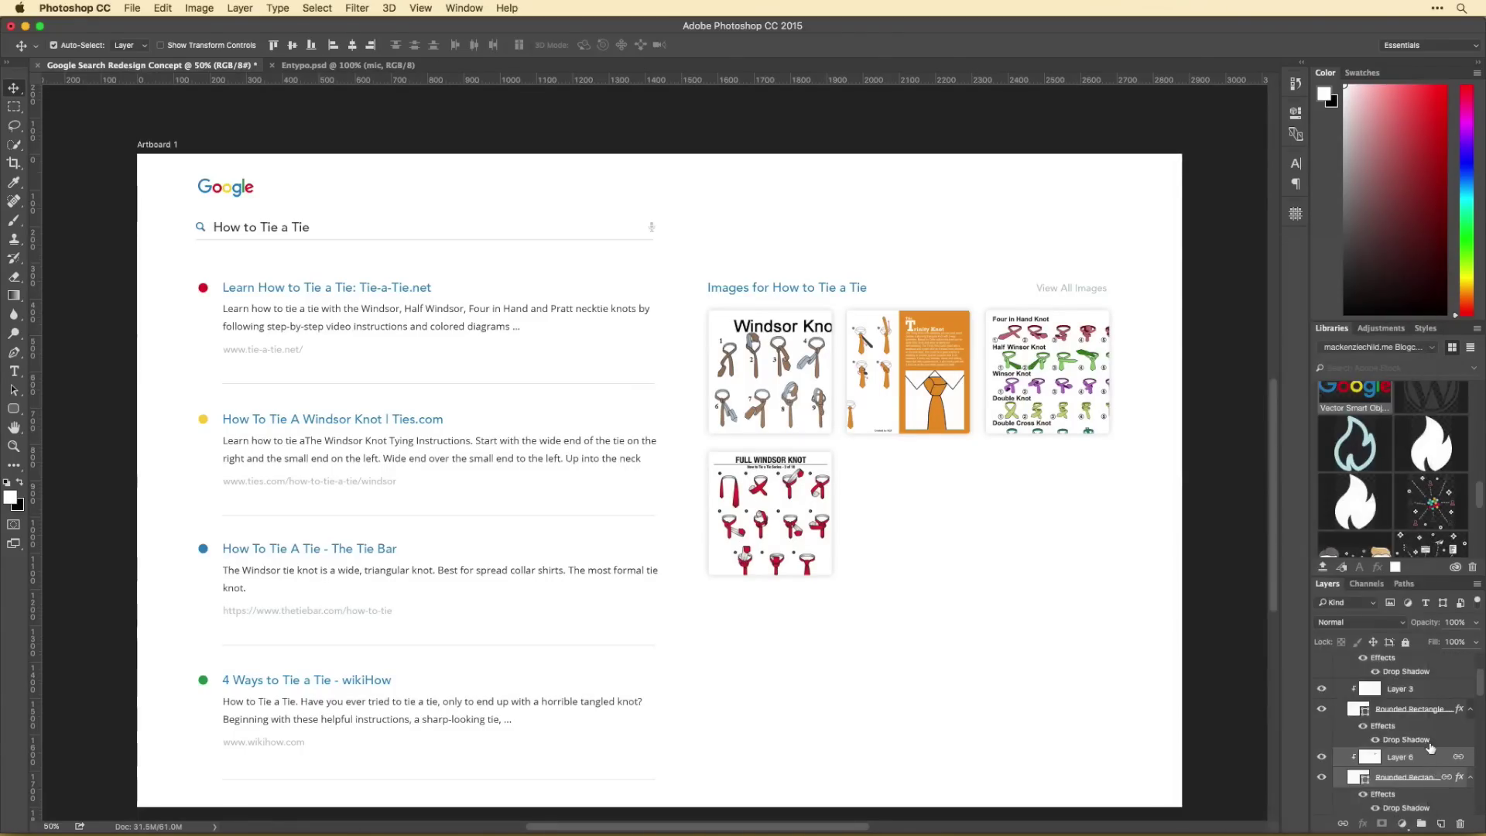
# Step: Move the remaining lower image card to the end of the upper row, and set the images section aside off the artboard
pyautogui.scroll(-5, 1440, 704)
pyautogui.moveTo(746, 529); pyautogui.dragTo(1166, 389)
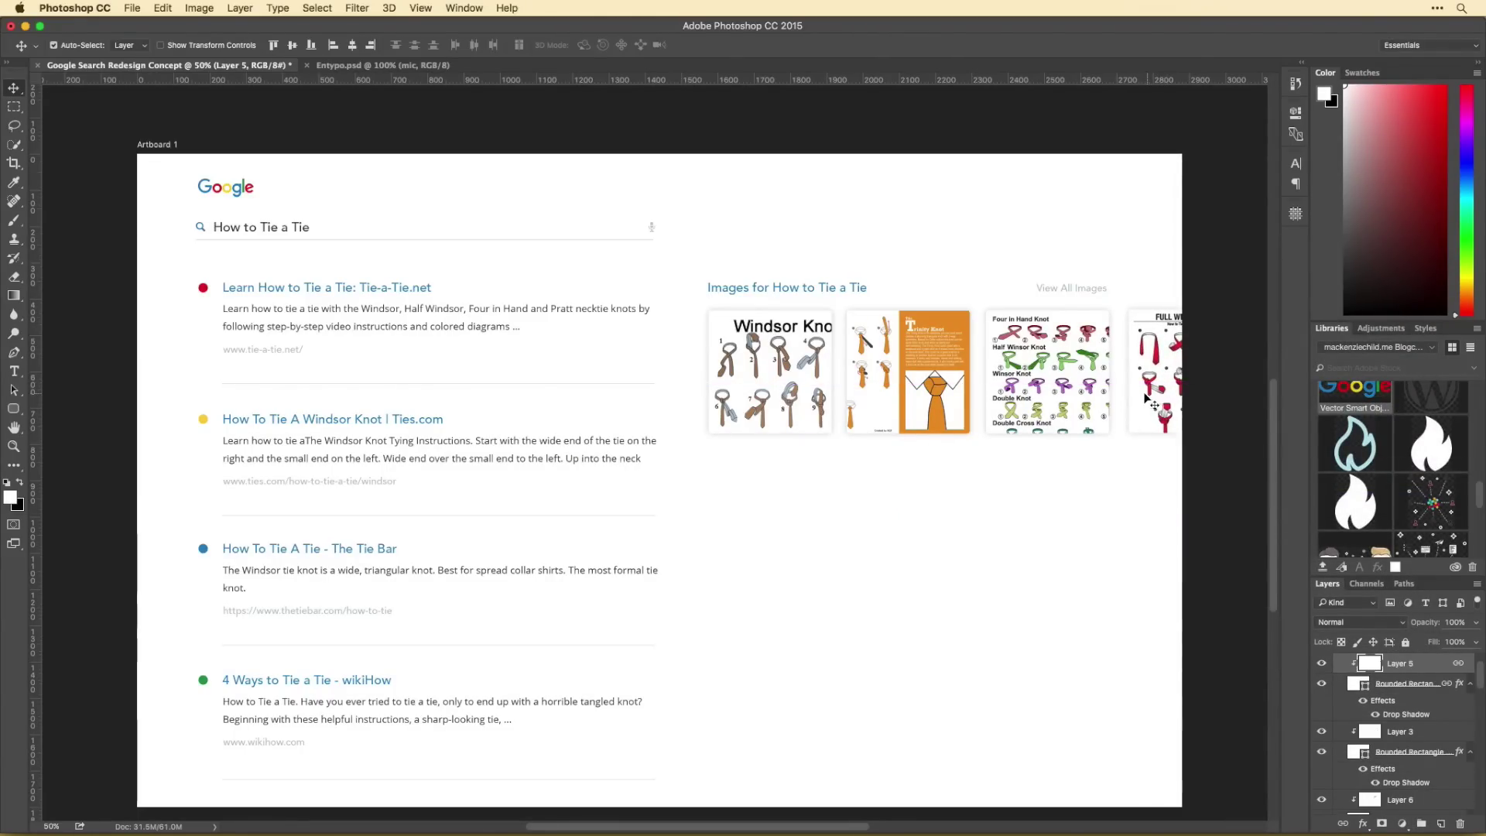
pyautogui.click(834, 478)
pyautogui.press('super+minus')
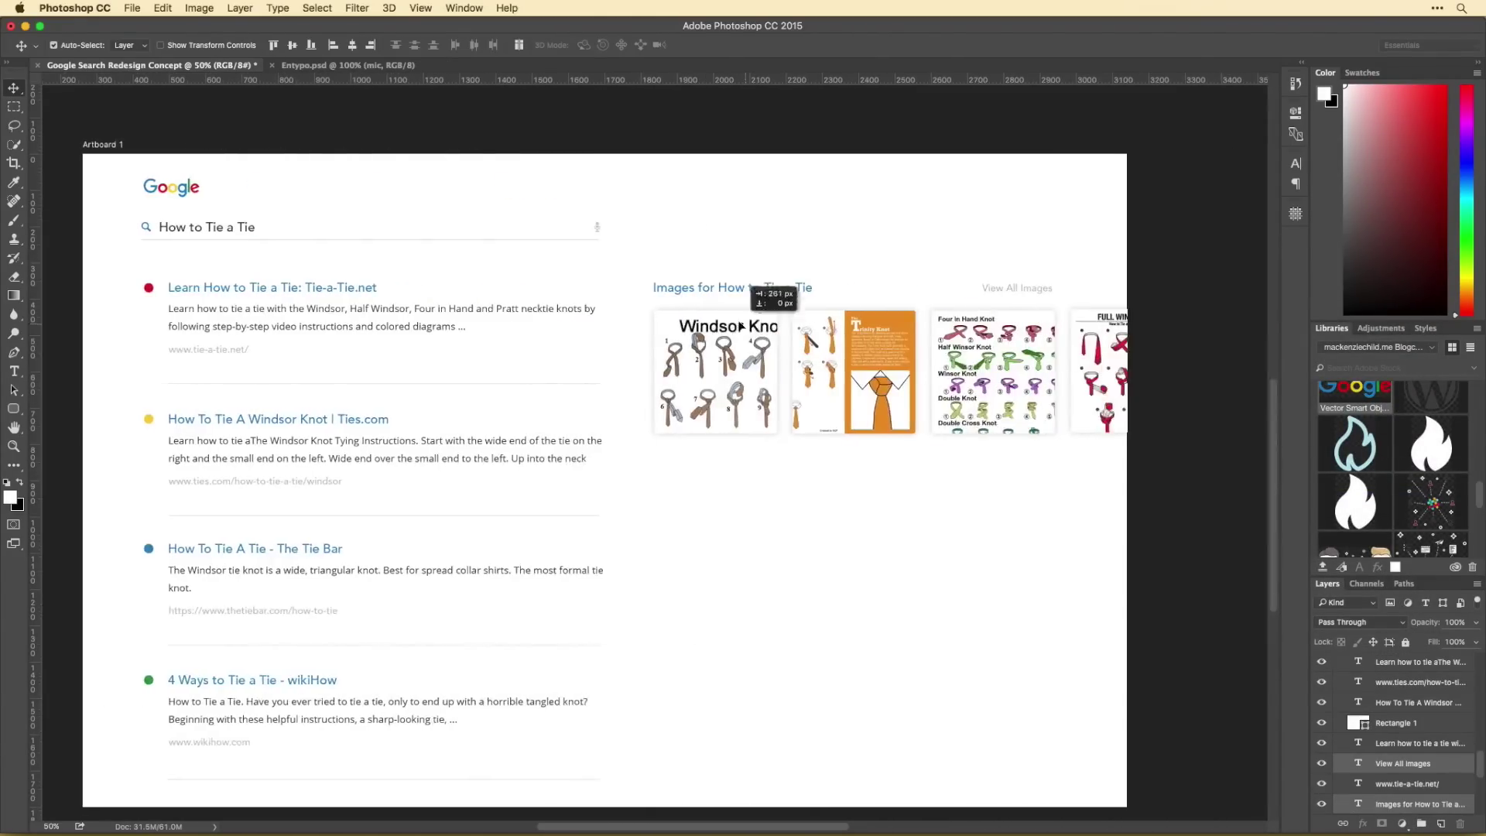
# Step: Move the Google logo, search bar and four results together to the horizontal middle of the artboard
pyautogui.moveTo(275, 226); pyautogui.dragTo(676, 604)
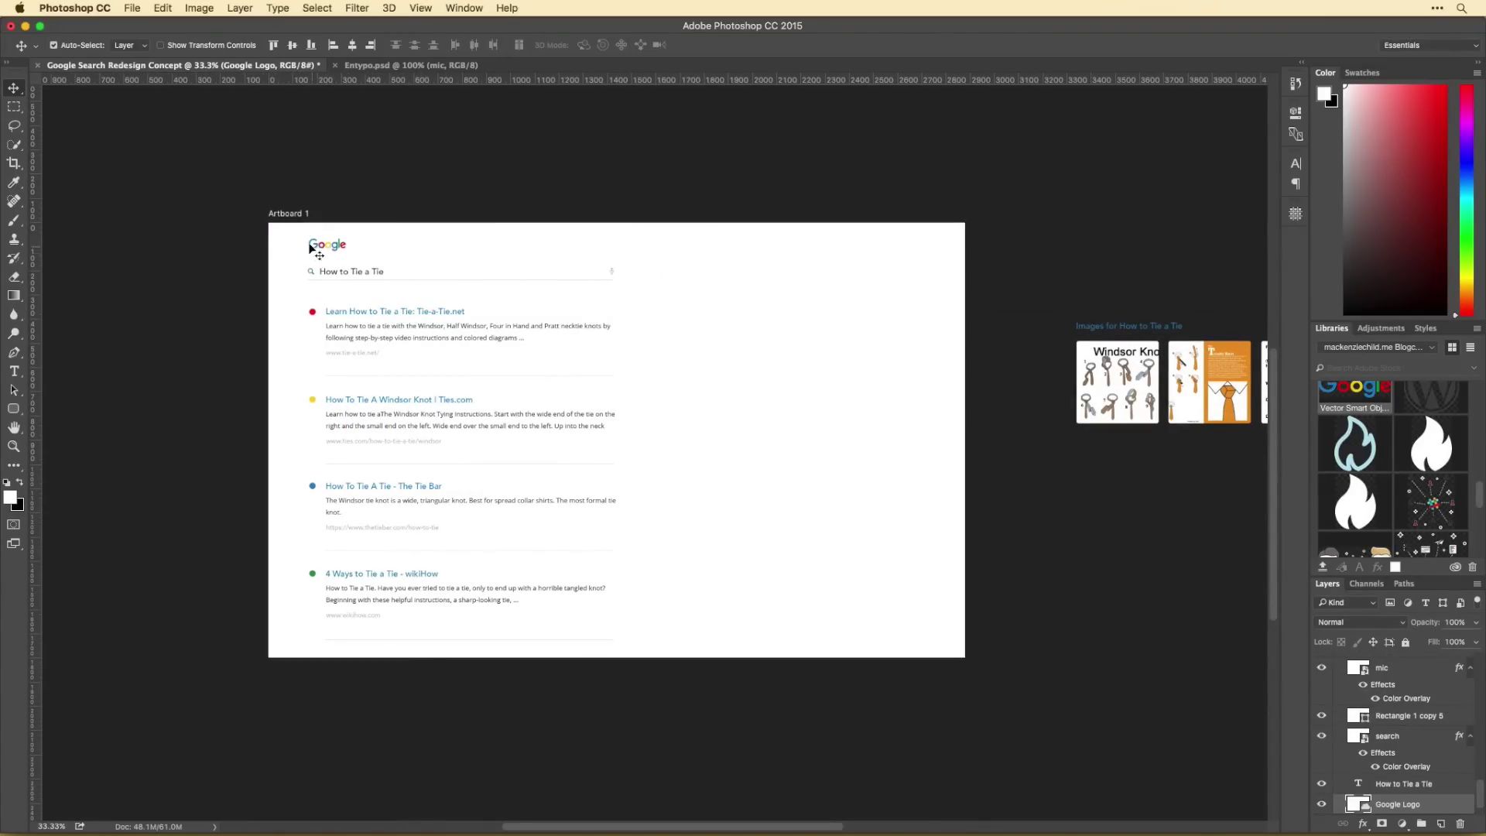
pyautogui.moveTo(318, 243); pyautogui.dragTo(452, 247)
pyautogui.moveTo(578, 299); pyautogui.dragTo(605, 299)
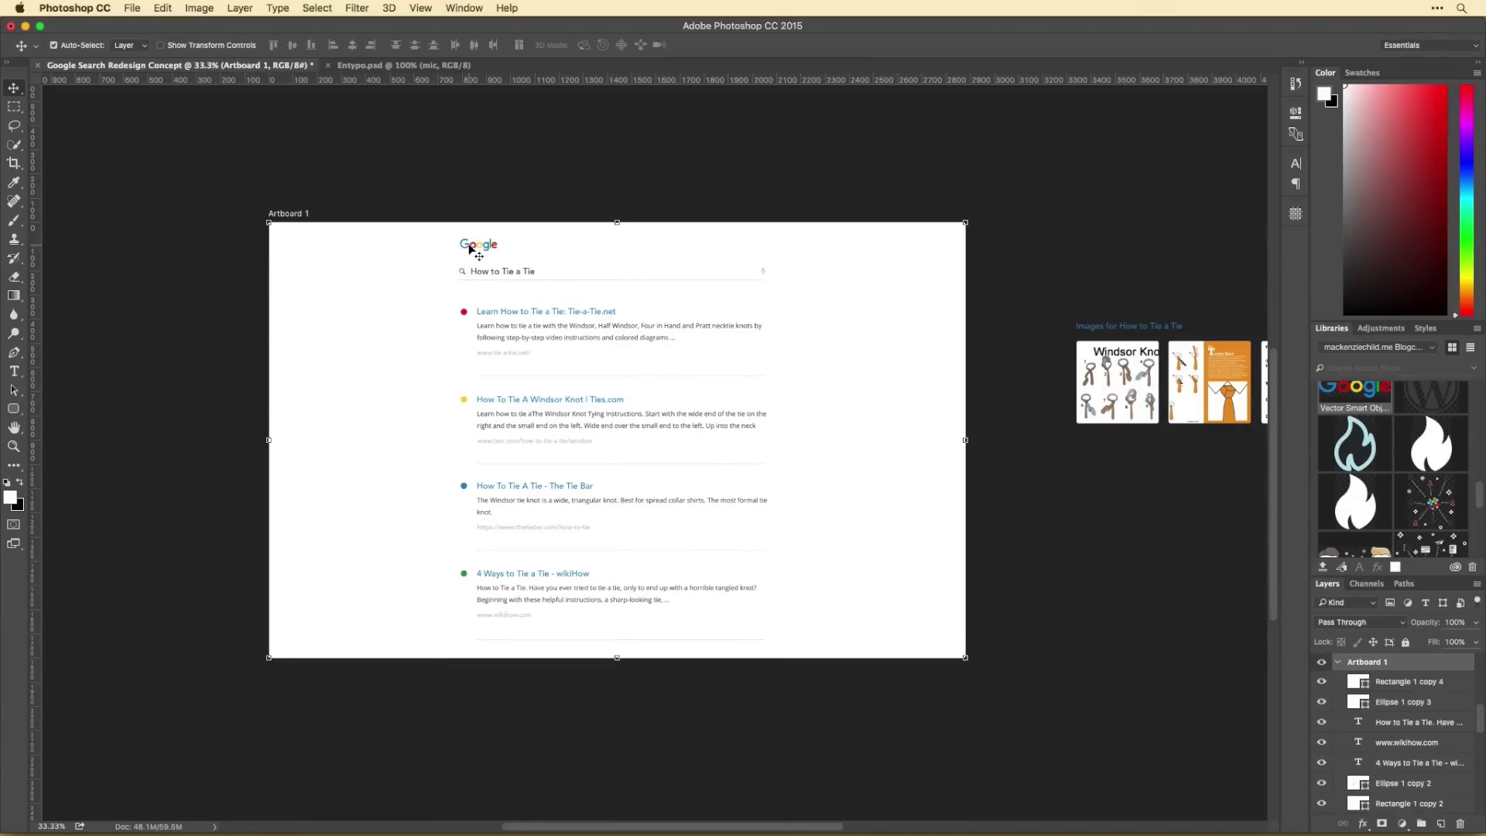
# Step: Move the Google logo back to the artboard's left margin and raise the search bar level with it
pyautogui.moveTo(488, 249); pyautogui.dragTo(300, 249)
pyautogui.moveTo(770, 288); pyautogui.dragTo(770, 288)
pyautogui.moveTo(521, 268); pyautogui.dragTo(522, 245)
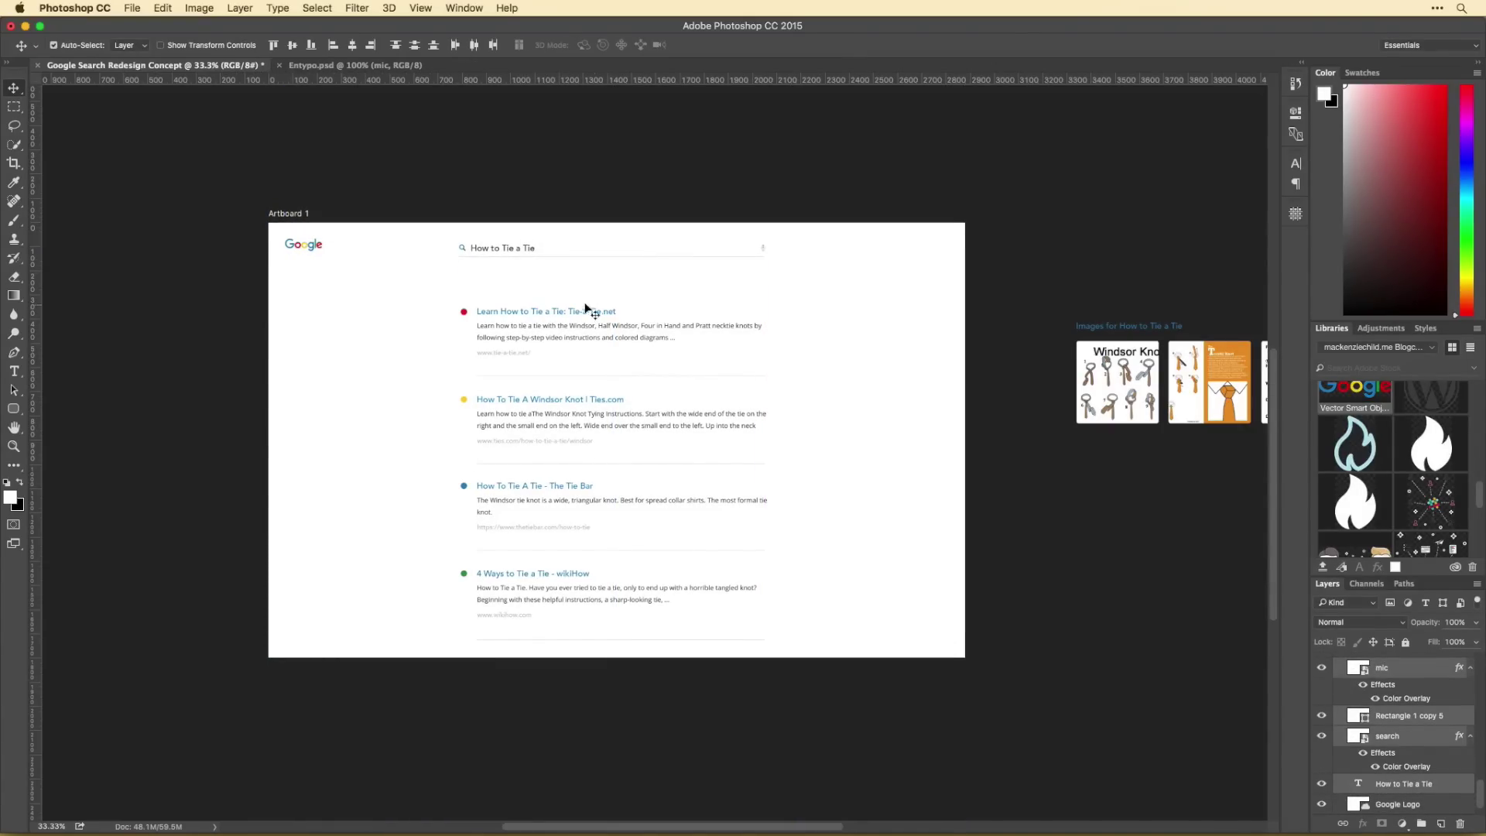
# Step: Move the third and fourth results down to open a gap, and scale the four image cards to about 75%
pyautogui.hscroll(10, 605, 431)
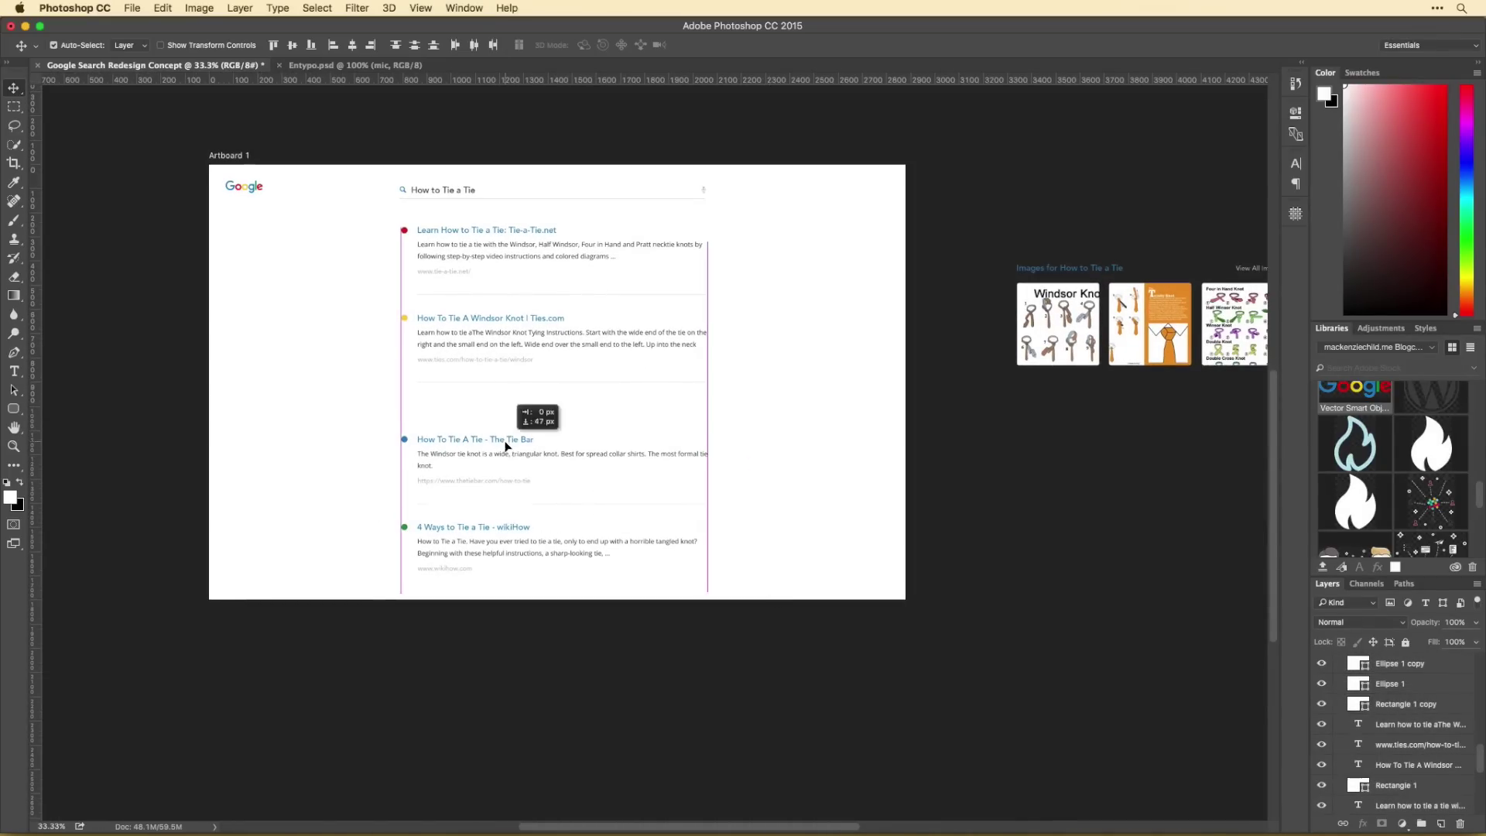
pyautogui.moveTo(1130, 337); pyautogui.dragTo(658, 449)
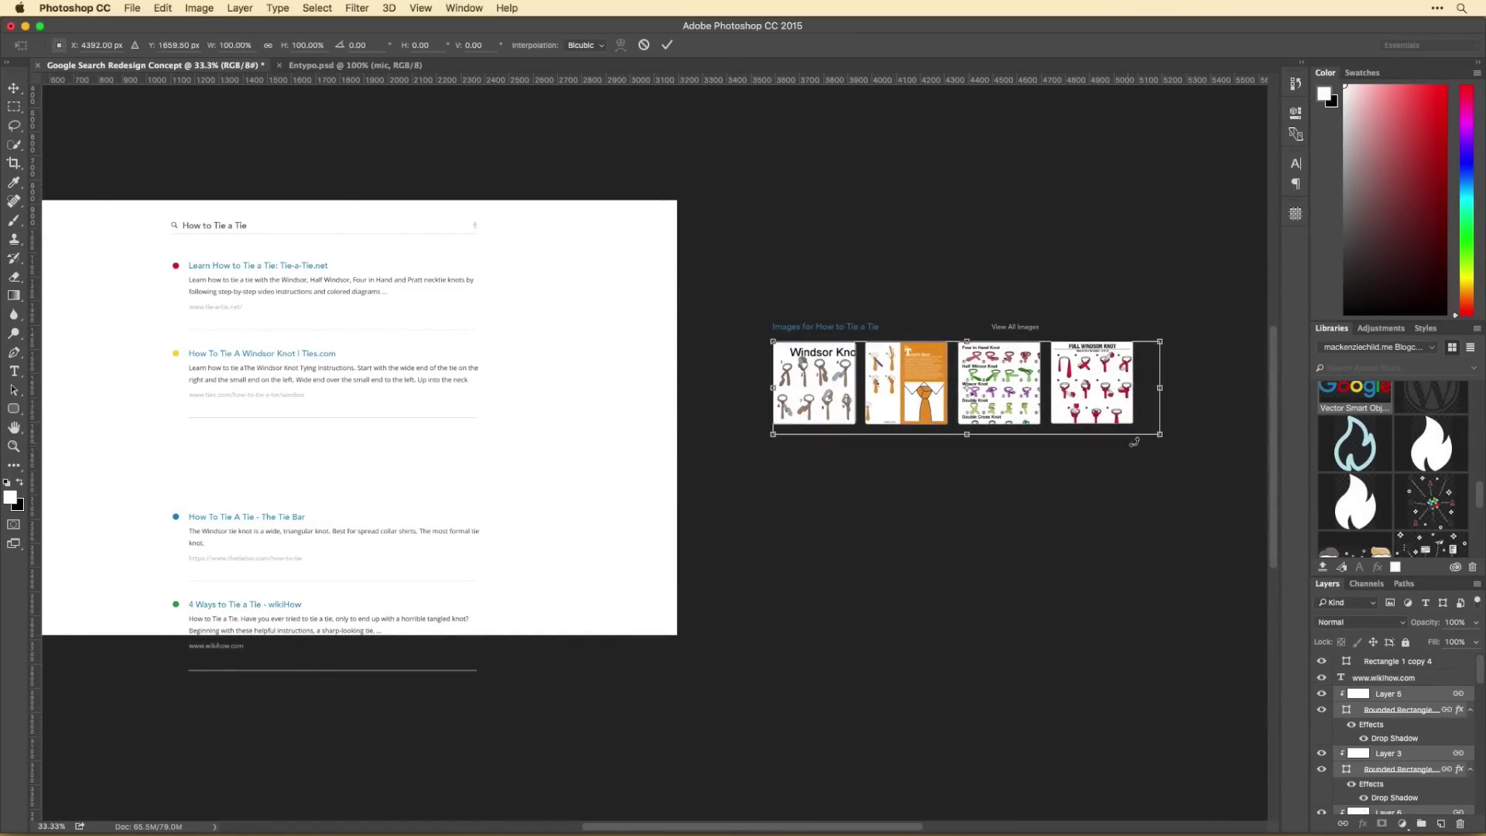
pyautogui.moveTo(1157, 434); pyautogui.dragTo(1054, 415)
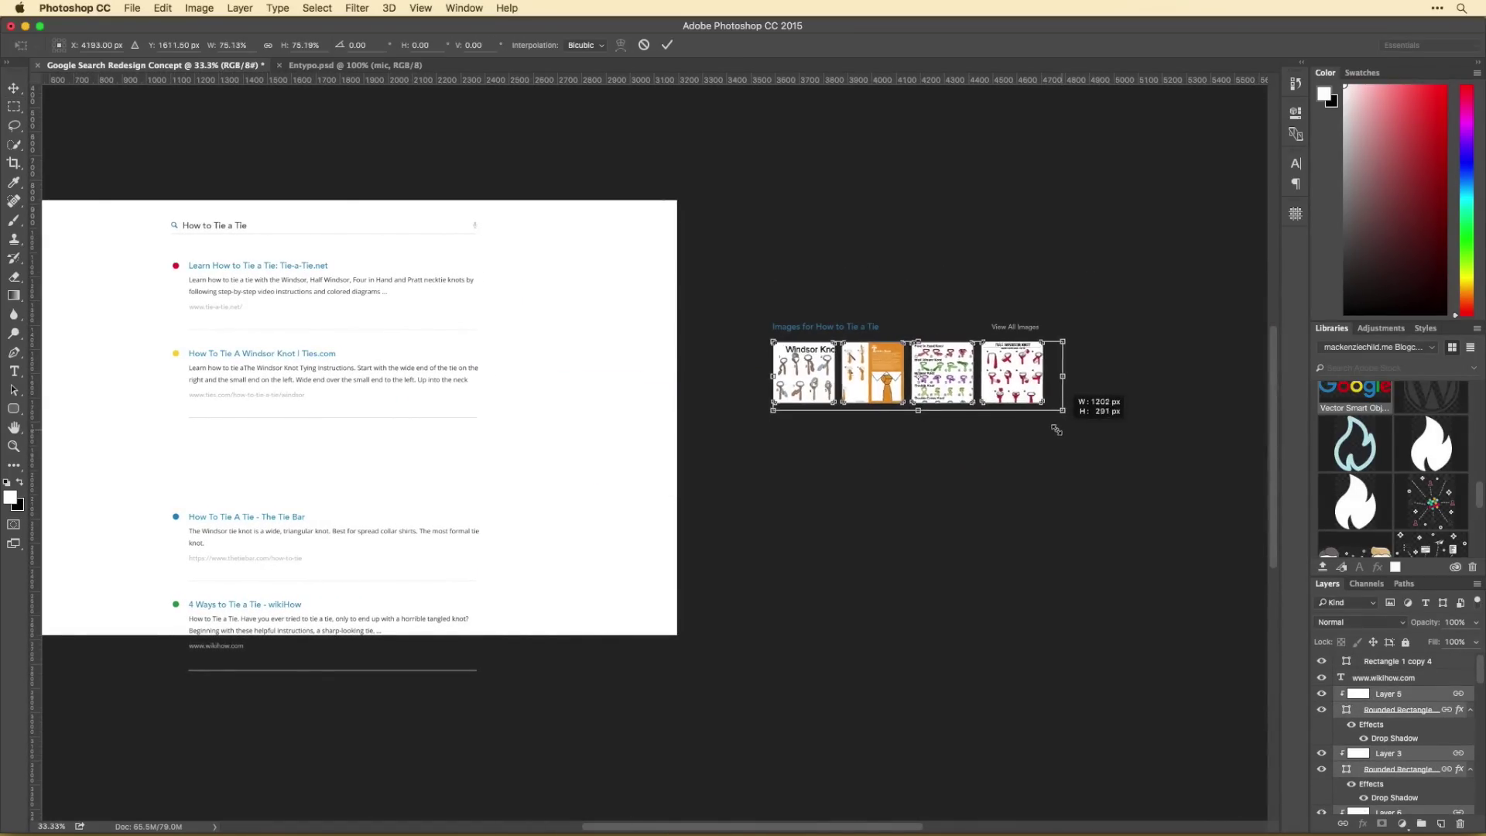
pyautogui.press('Return')
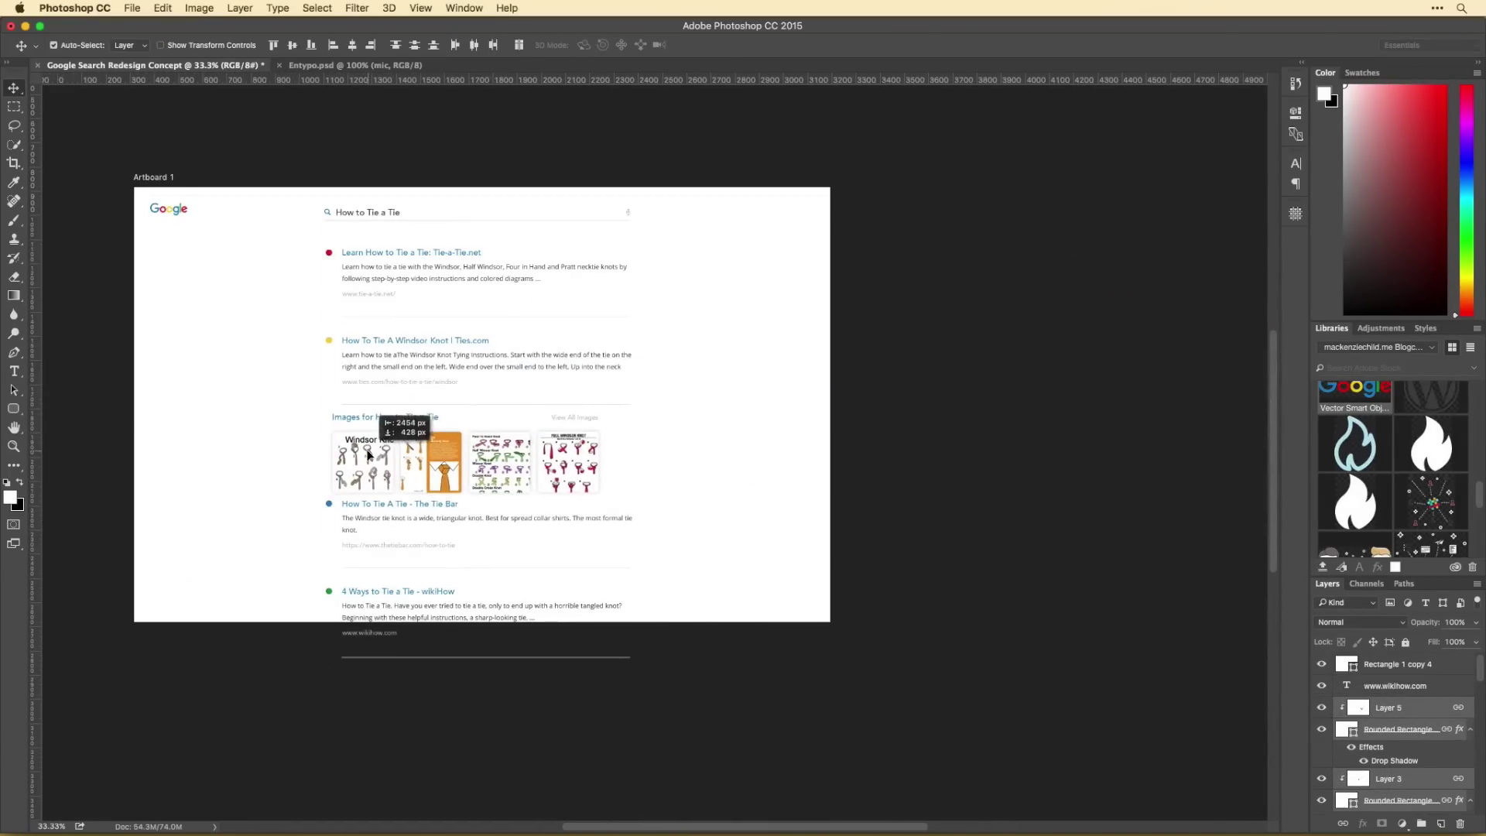
# Step: Place the images section below the second result and extend the artboard's bottom edge downward
pyautogui.moveTo(367, 455)
pyautogui.mouseDown()
pyautogui.moveTo(387, 445)
pyautogui.moveTo(377, 457)
pyautogui.mouseUp()
pyautogui.hotkey('shift', 'v')
pyautogui.moveTo(482, 621); pyautogui.dragTo(481, 772)
# Step: Move the last two results below the images section, and shift the third and fourth image cards toward the results column's right edge
pyautogui.press('v')
pyautogui.moveTo(650, 681); pyautogui.dragTo(325, 507)
pyautogui.moveTo(400, 508); pyautogui.dragTo(401, 595)
pyautogui.moveTo(636, 514)
pyautogui.mouseDown()
pyautogui.moveTo(391, 460)
pyautogui.moveTo(653, 504)
pyautogui.mouseUp()
pyautogui.moveTo(509, 485); pyautogui.dragTo(530, 485)
# Step: Merge each card's clipped image layer with its rounded rectangle into a single layer
pyautogui.click(612, 484)
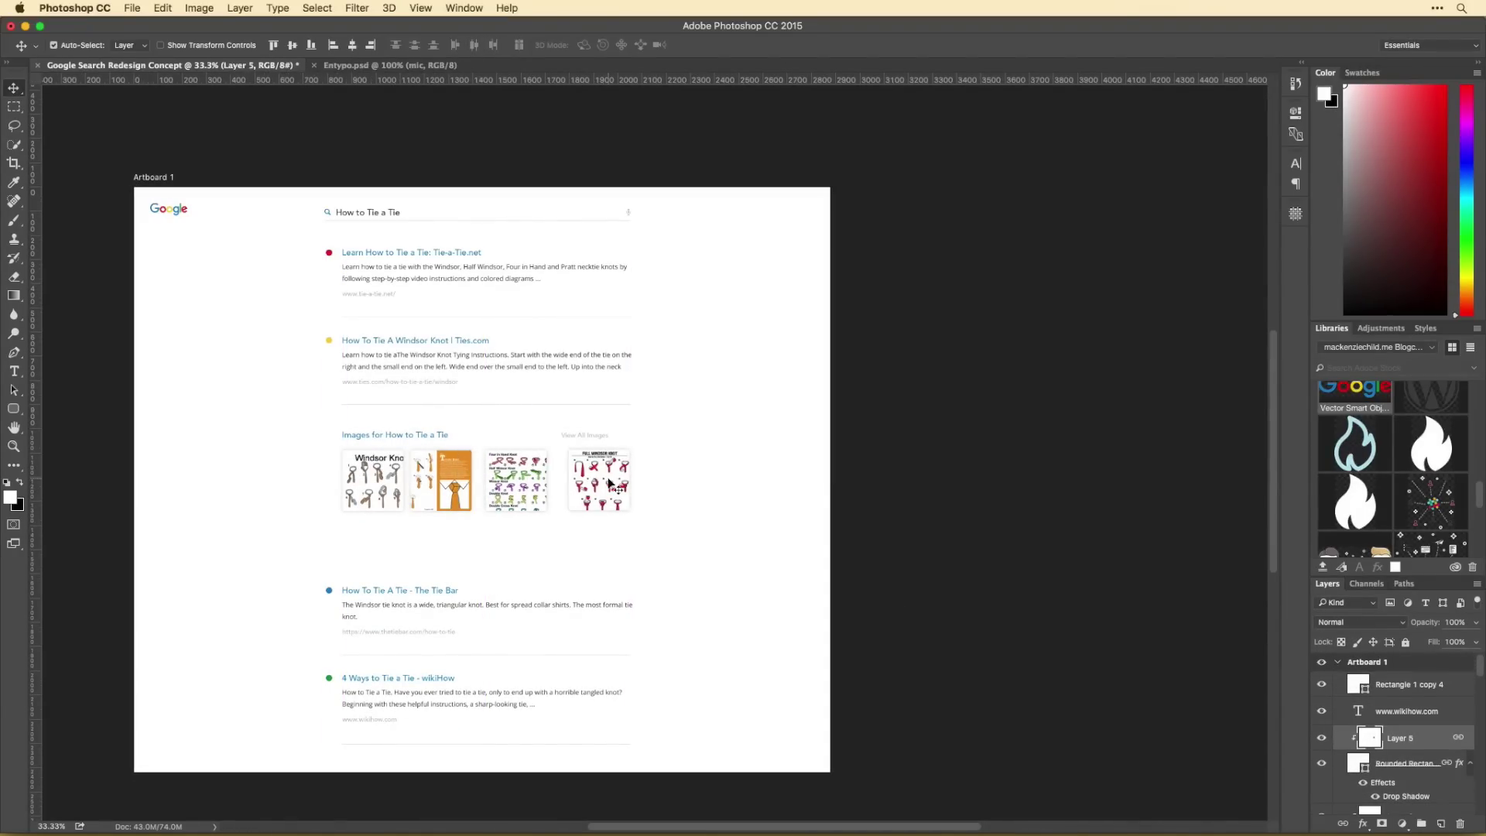
pyautogui.rightClick(1430, 737)
pyautogui.click(1292, 532)
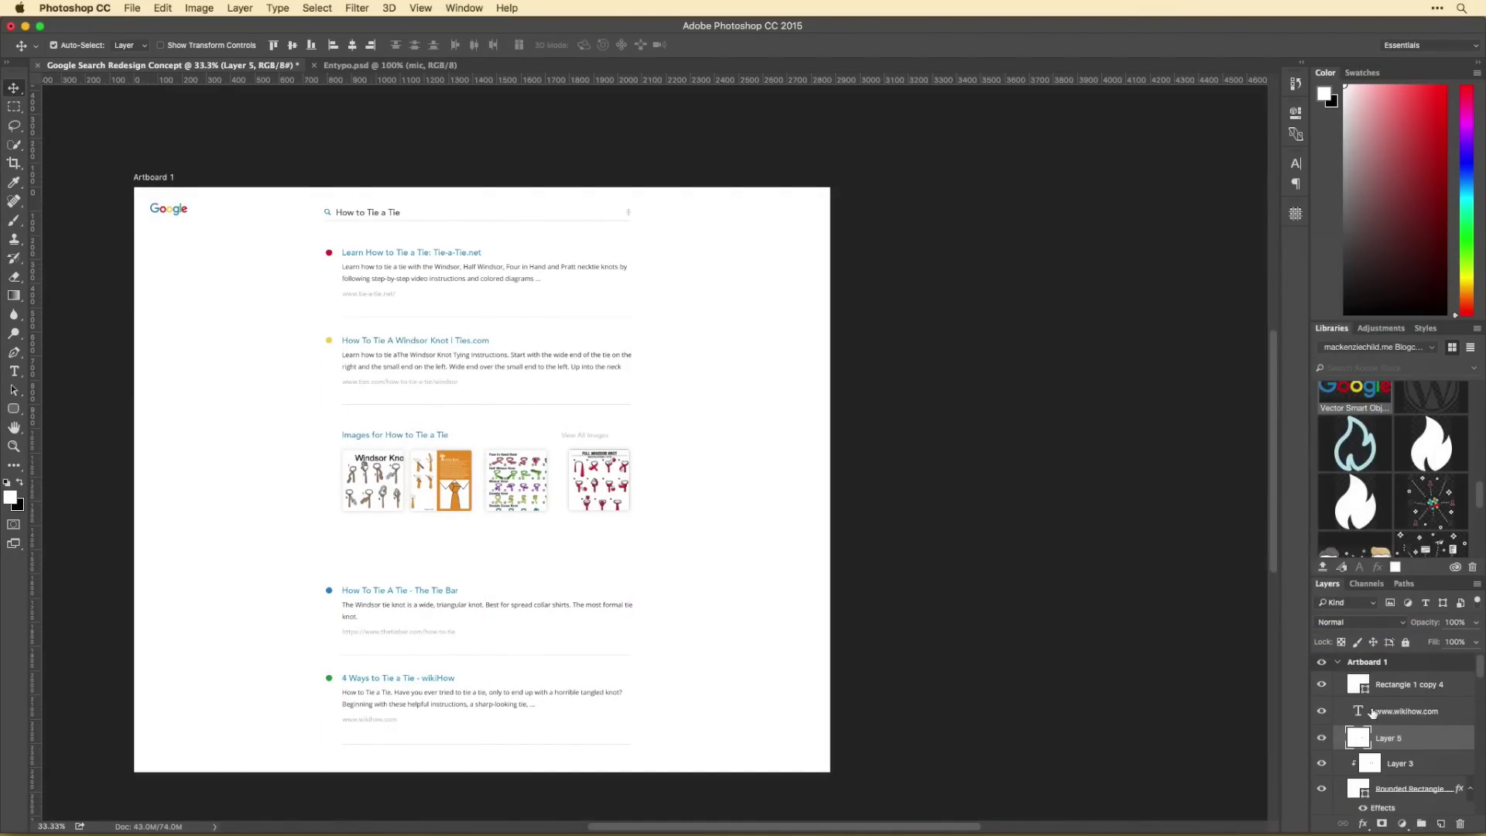
pyautogui.press('super+z')
pyautogui.rightClick(1420, 757)
pyautogui.click(1292, 532)
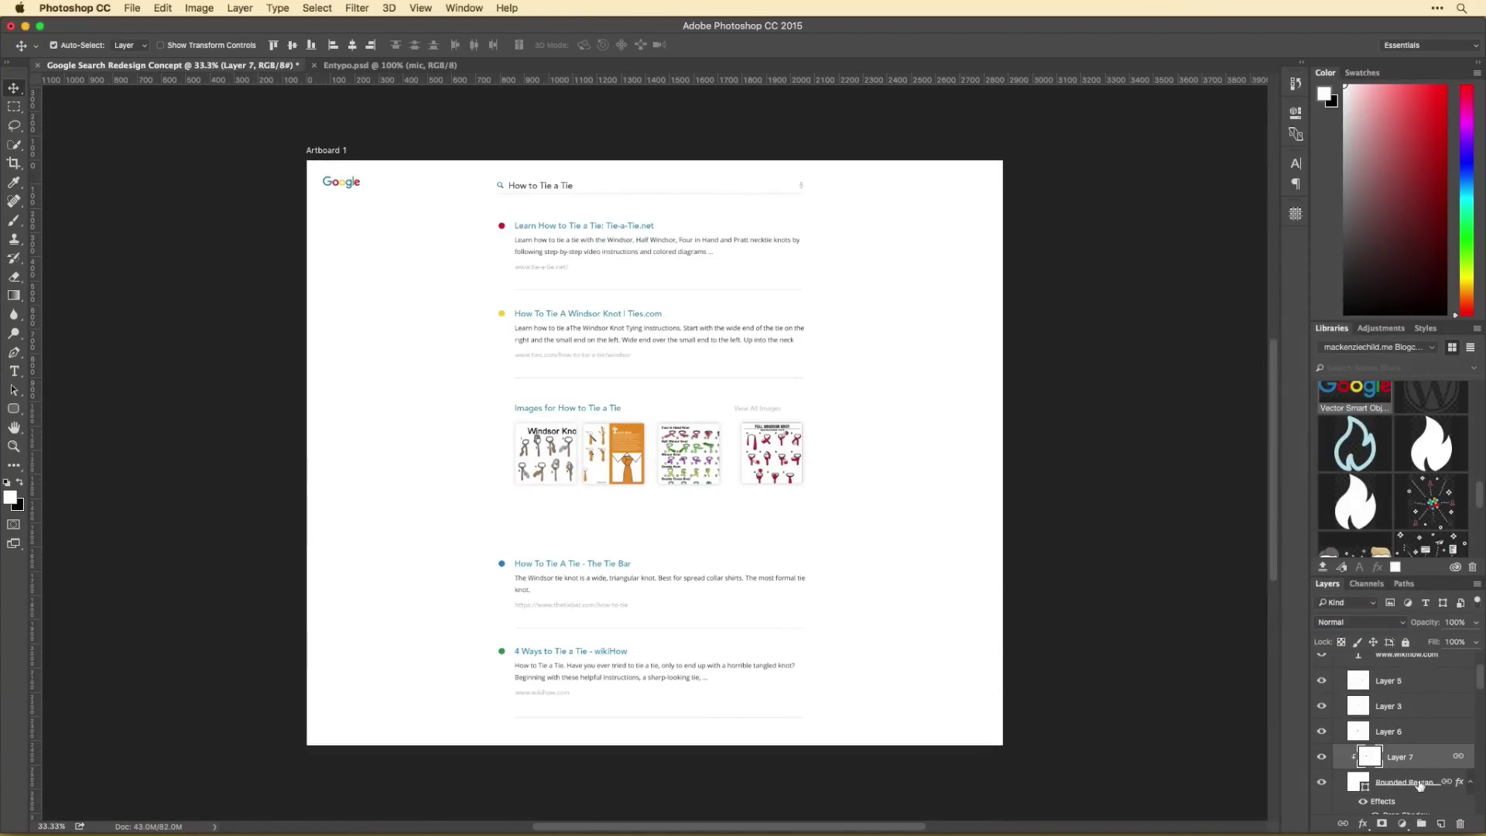
# Step: Space the four cards evenly with "View All Images" at the column's right edge, and add a divider below them
pyautogui.press('alt+super+z')
pyautogui.press('alt+super+z')
pyautogui.press('alt+super+z')
pyautogui.press('alt+super+z')
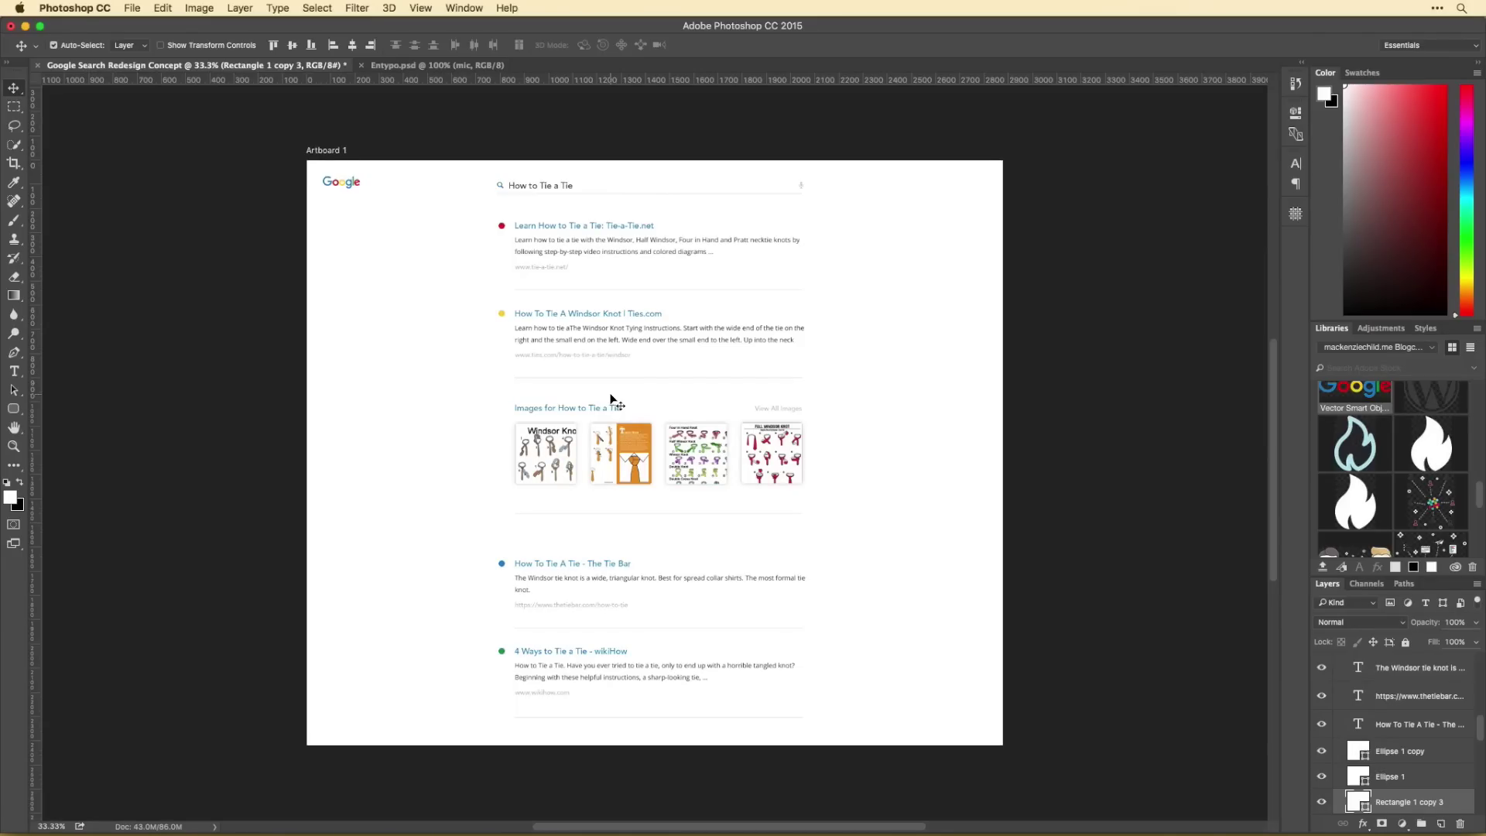
# Step: Fine-tune the Google logo's position against the guides, and move the last two results up closer to the images section's divider
pyautogui.press('super+semicolon')
pyautogui.moveTo(382, 194)
pyautogui.mouseDown()
pyautogui.moveTo(385, 205)
pyautogui.moveTo(356, 195)
pyautogui.mouseUp()
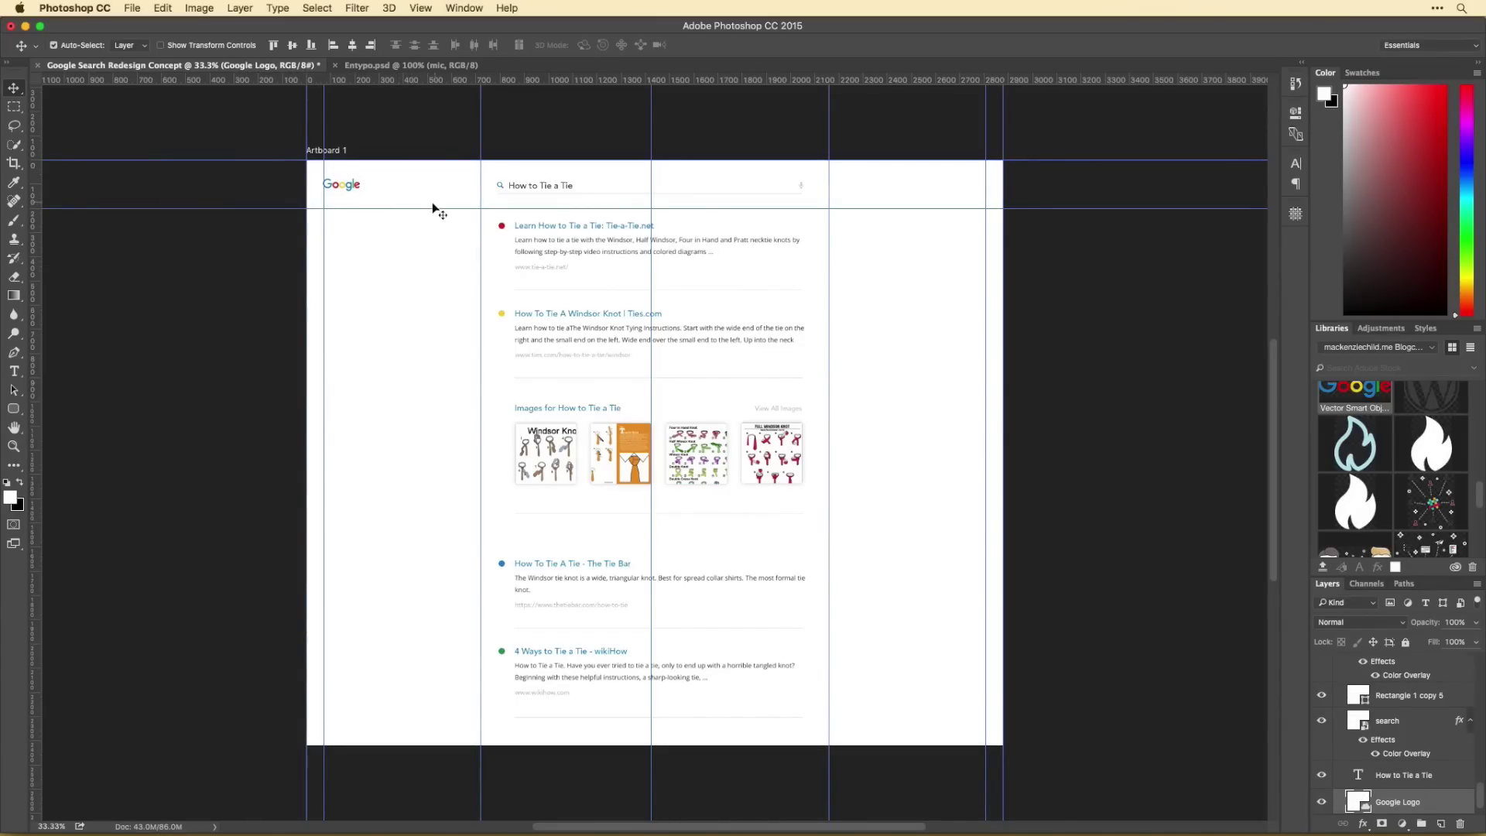
pyautogui.press('super+semicolon')
pyautogui.hscroll(3, 338, 204)
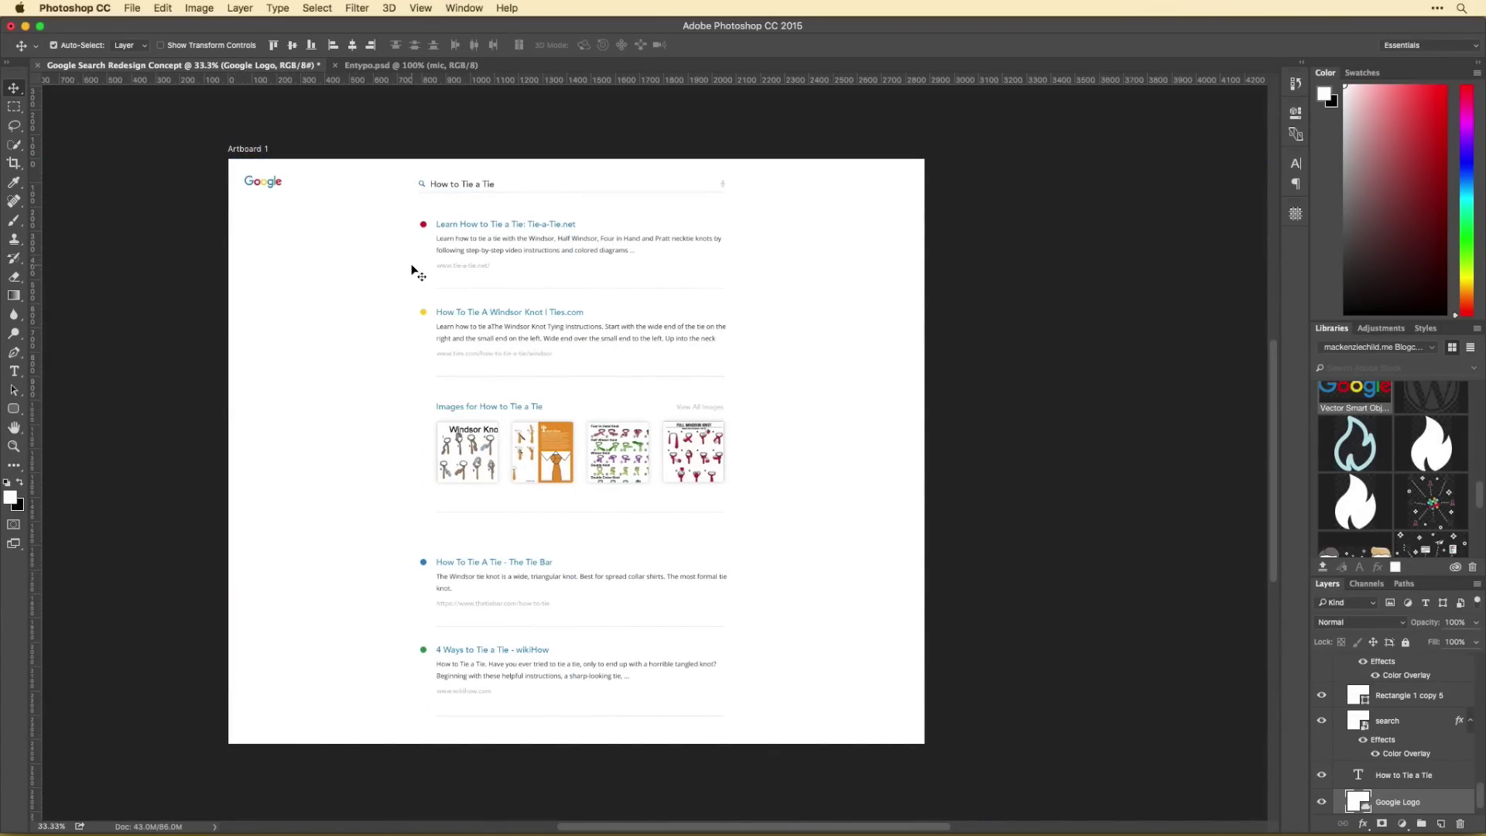
pyautogui.moveTo(373, 554); pyautogui.dragTo(518, 514)
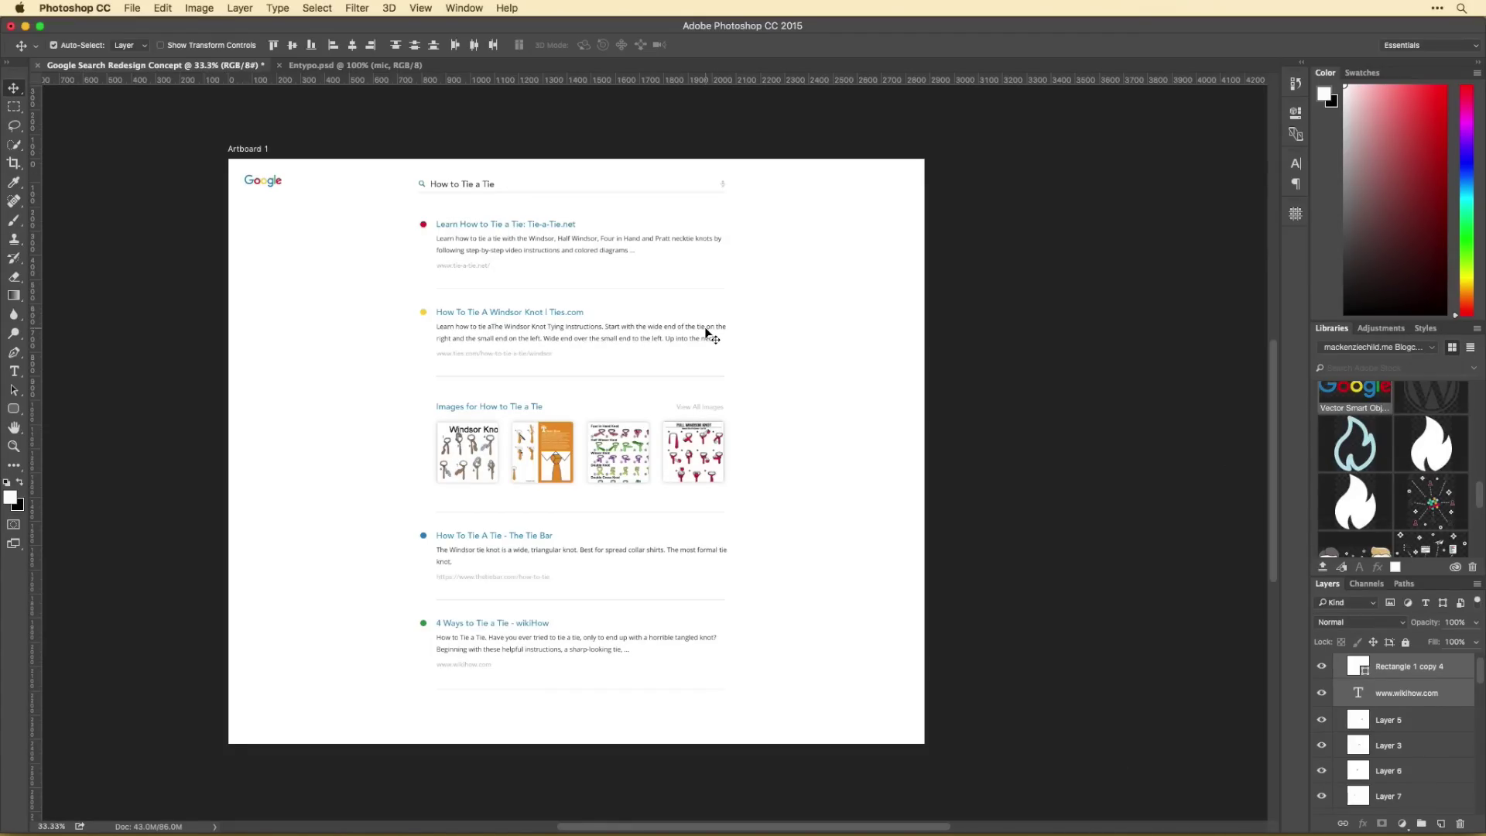
# Step: Duplicate the first result's title below the search bar and replace its text with "All Videos Images Apps Shopping More"
pyautogui.press('super+j')
pyautogui.scroll(3, 487, 395)
pyautogui.moveTo(488, 390); pyautogui.dragTo(517, 359)
pyautogui.doubleClick(517, 359)
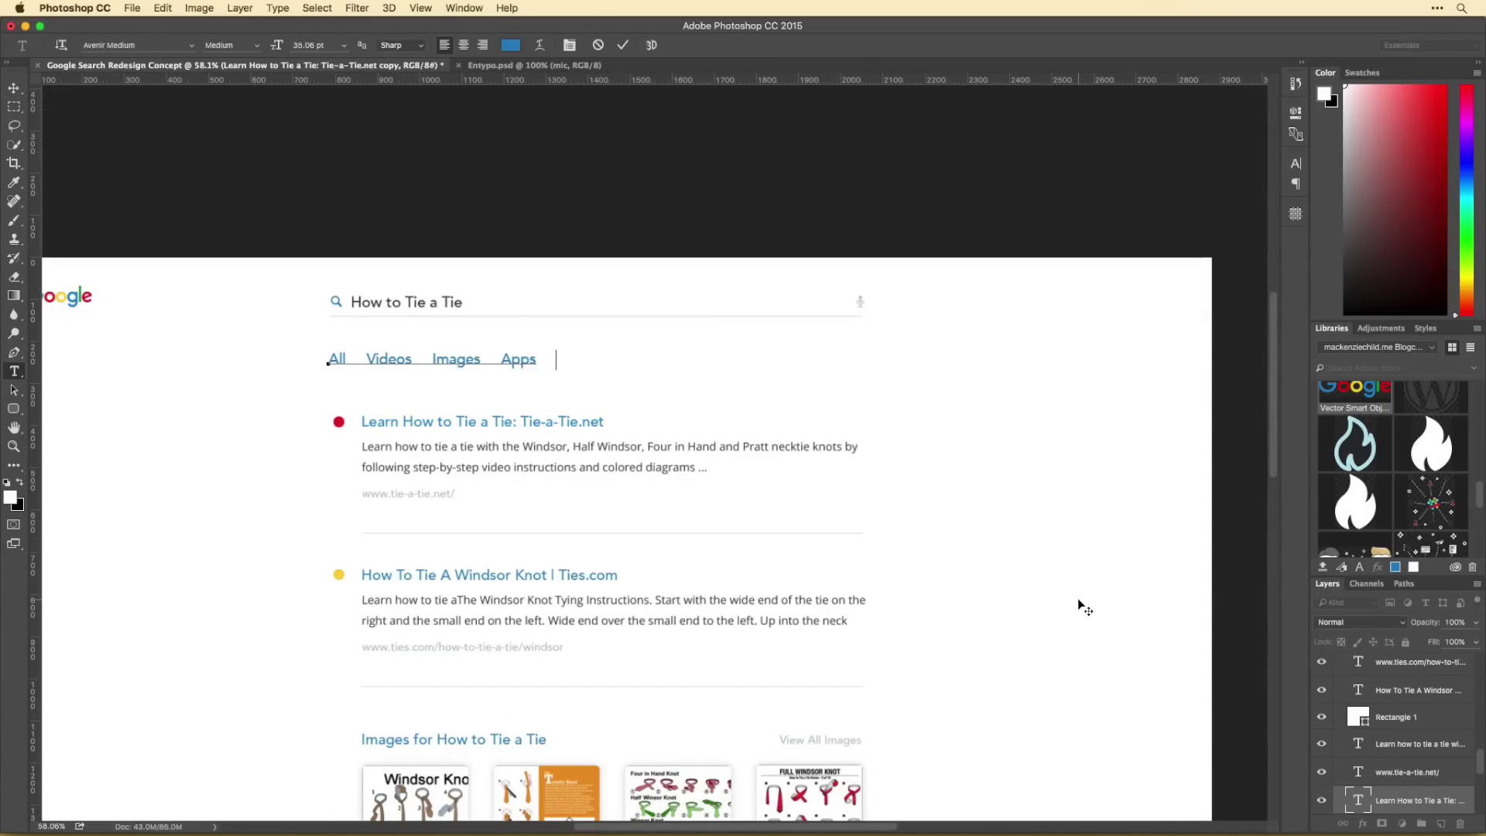
# Step: Colour the menu text grey #bbc8cf, and set "All" in Avenir Black with blue #358ec8
pyautogui.press('super+a')
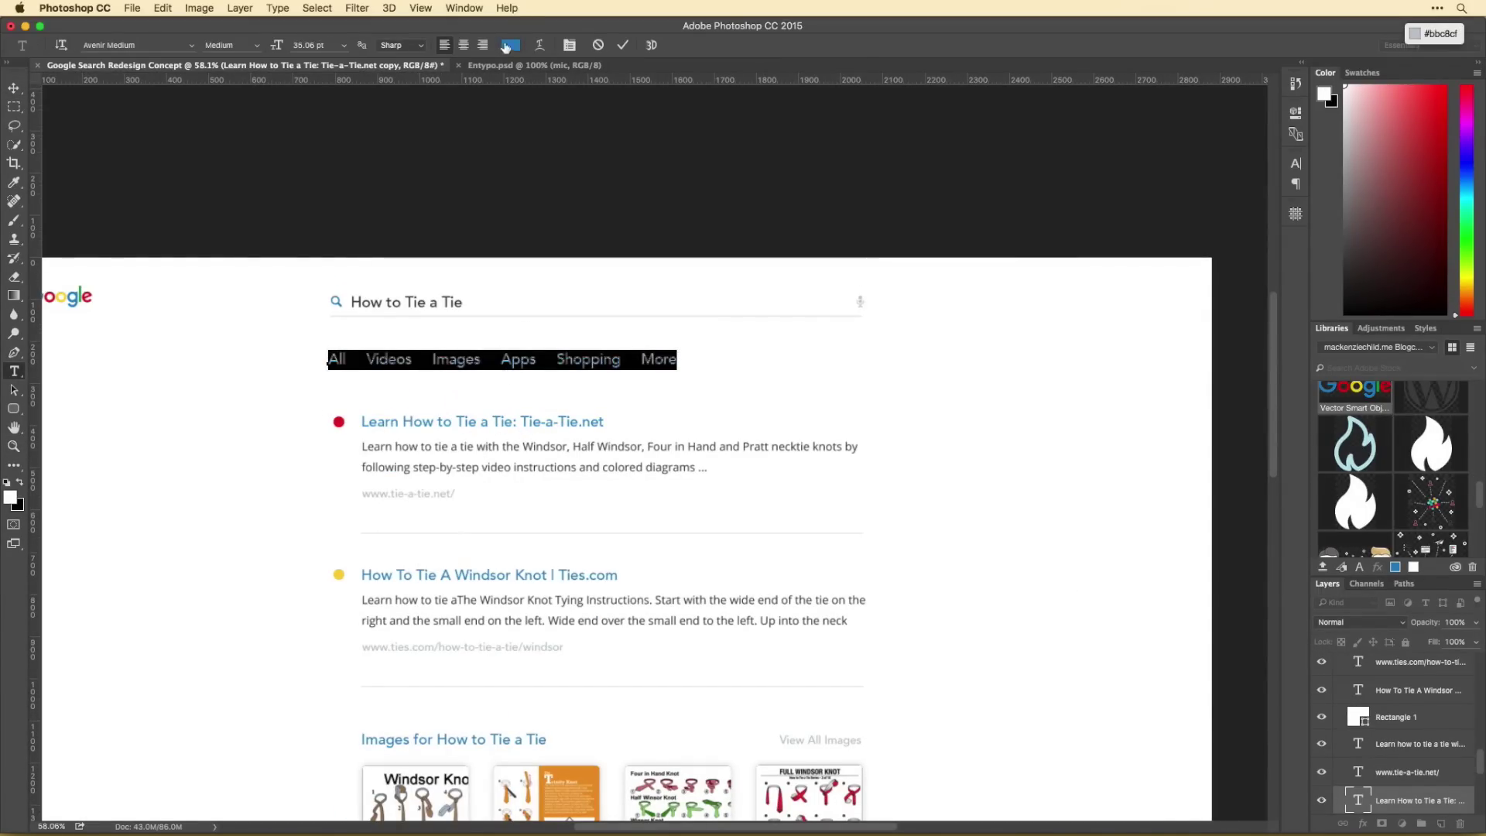
pyautogui.click(254, 46)
pyautogui.click(232, 61)
pyautogui.click(510, 44)
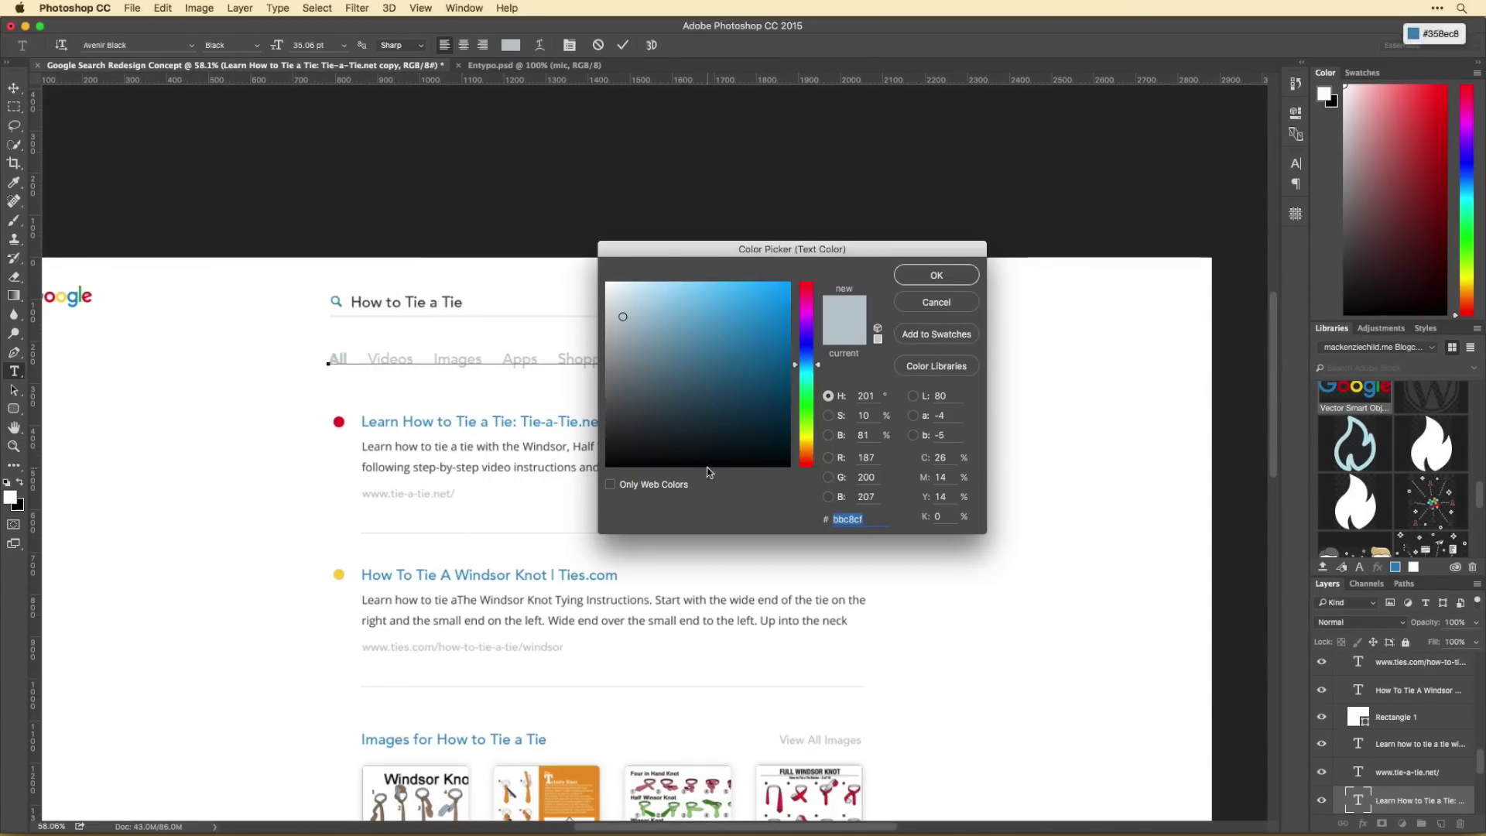
pyautogui.click(938, 276)
pyautogui.press('super+Return')
# Step: Scale down the menu text and place it just below the search bar's underline, aligned with its left end
pyautogui.press('super+t')
pyautogui.press('Return')
pyautogui.moveTo(573, 341); pyautogui.dragTo(573, 354)
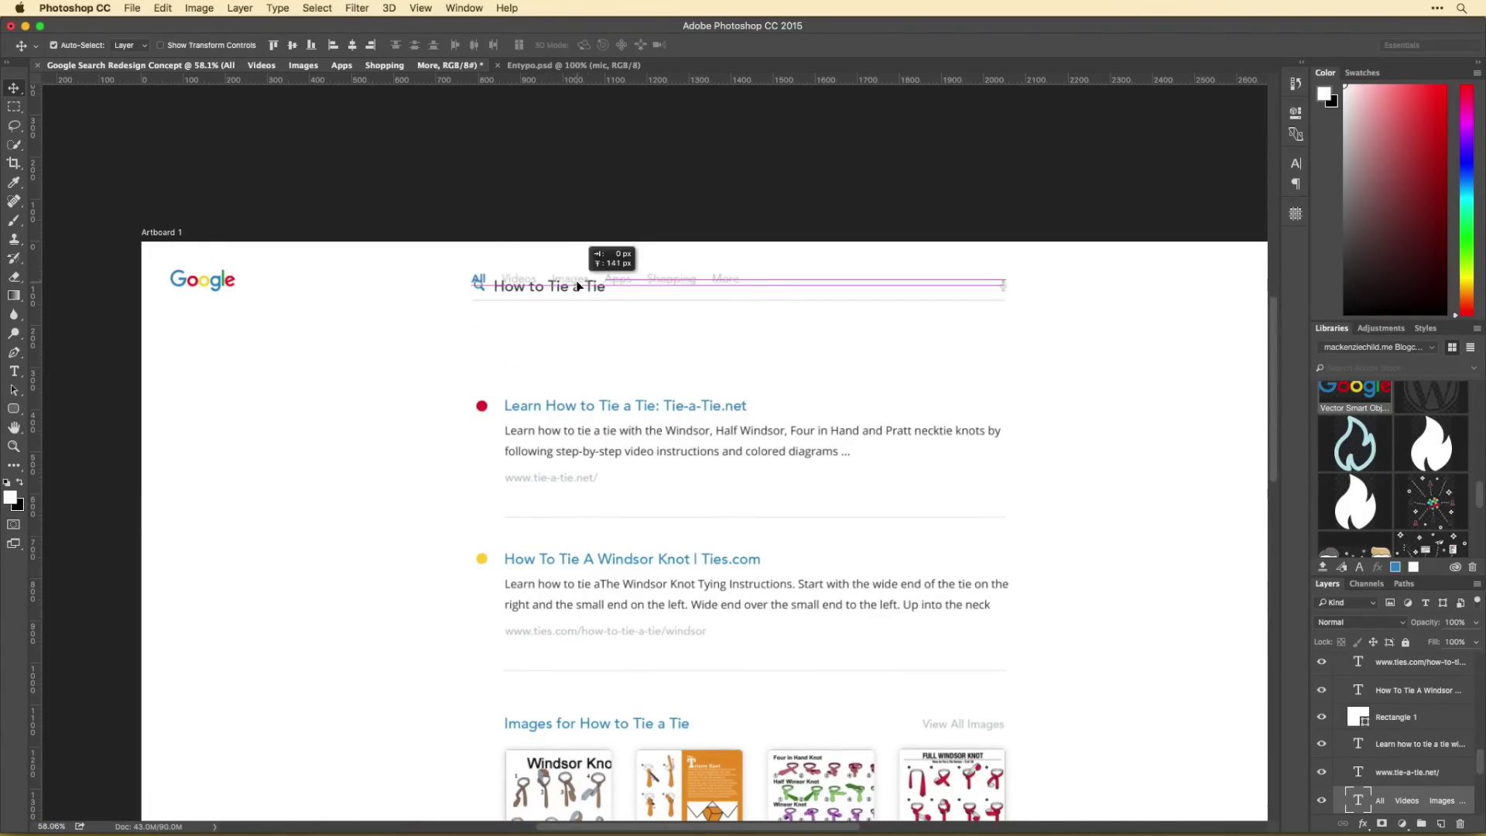
pyautogui.moveTo(578, 286); pyautogui.dragTo(578, 322)
# Step: Duplicate the menu text to the right end of its row and change it to a grey "104,000,000 Results"
pyautogui.hscroll(5, 578, 322)
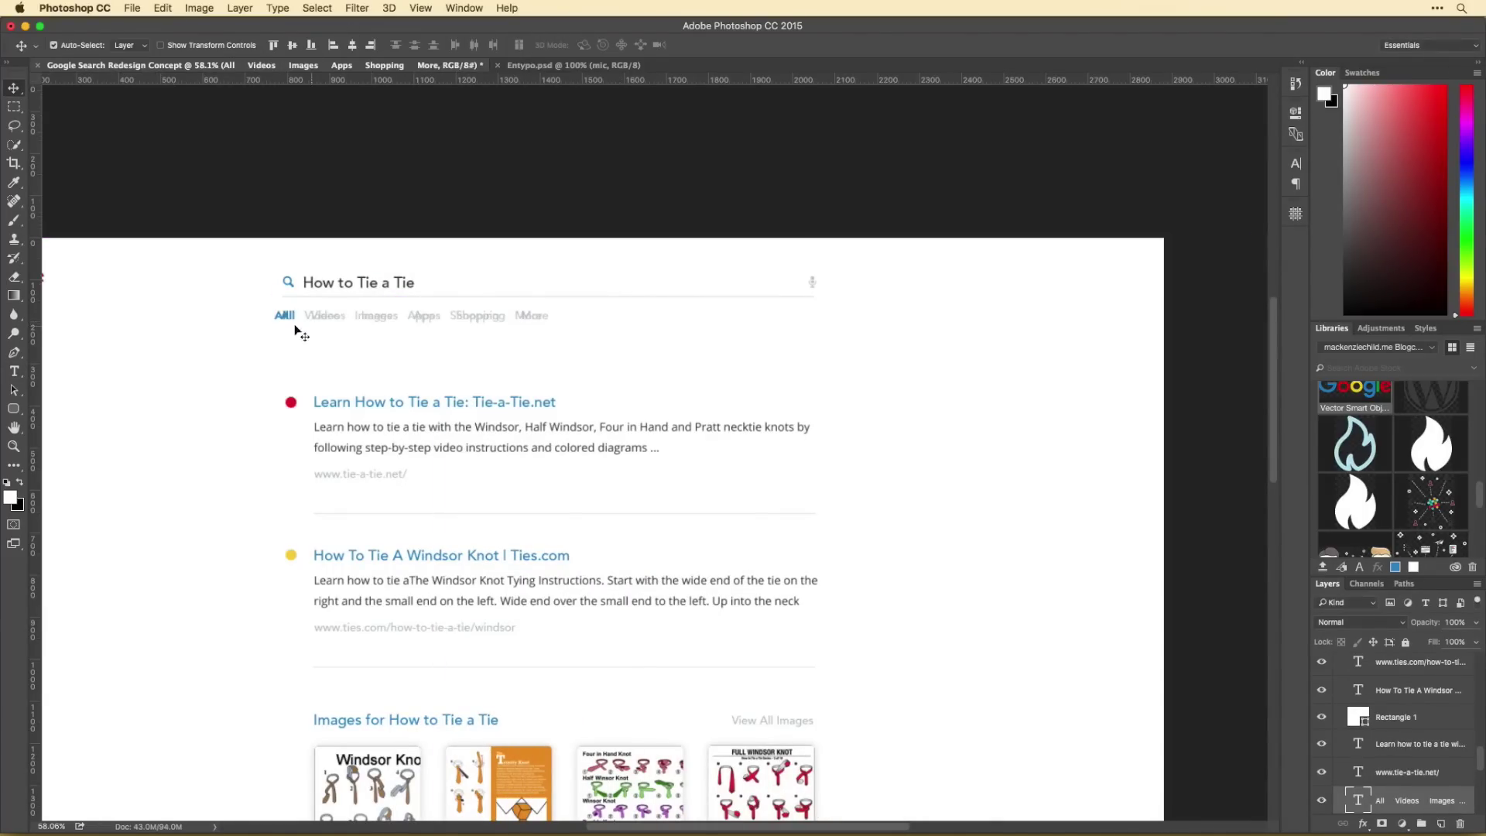
pyautogui.write('t,000 Results')
pyautogui.hotkey('ctrl', 'Return')
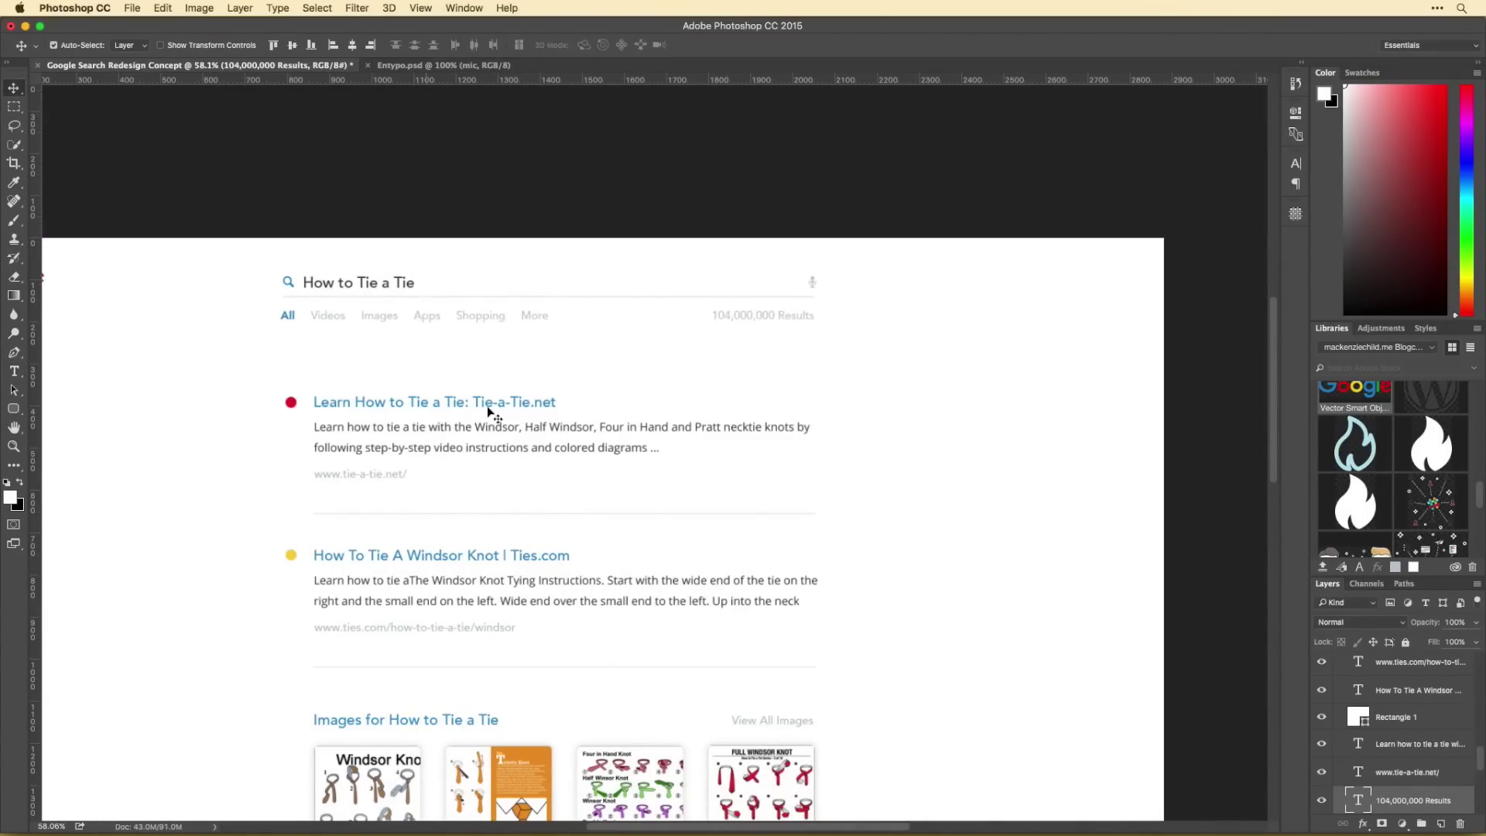
# Step: Move the menu text and results count down together, midway between the search bar and the first result
pyautogui.press('v')
pyautogui.hscroll(-1, 630, 381)
pyautogui.hotkey('ctrl', '-')
pyautogui.scroll(-3, 700, 307)
pyautogui.moveTo(699, 307); pyautogui.dragTo(683, 342)
pyautogui.moveTo(619, 216); pyautogui.dragTo(619, 239)
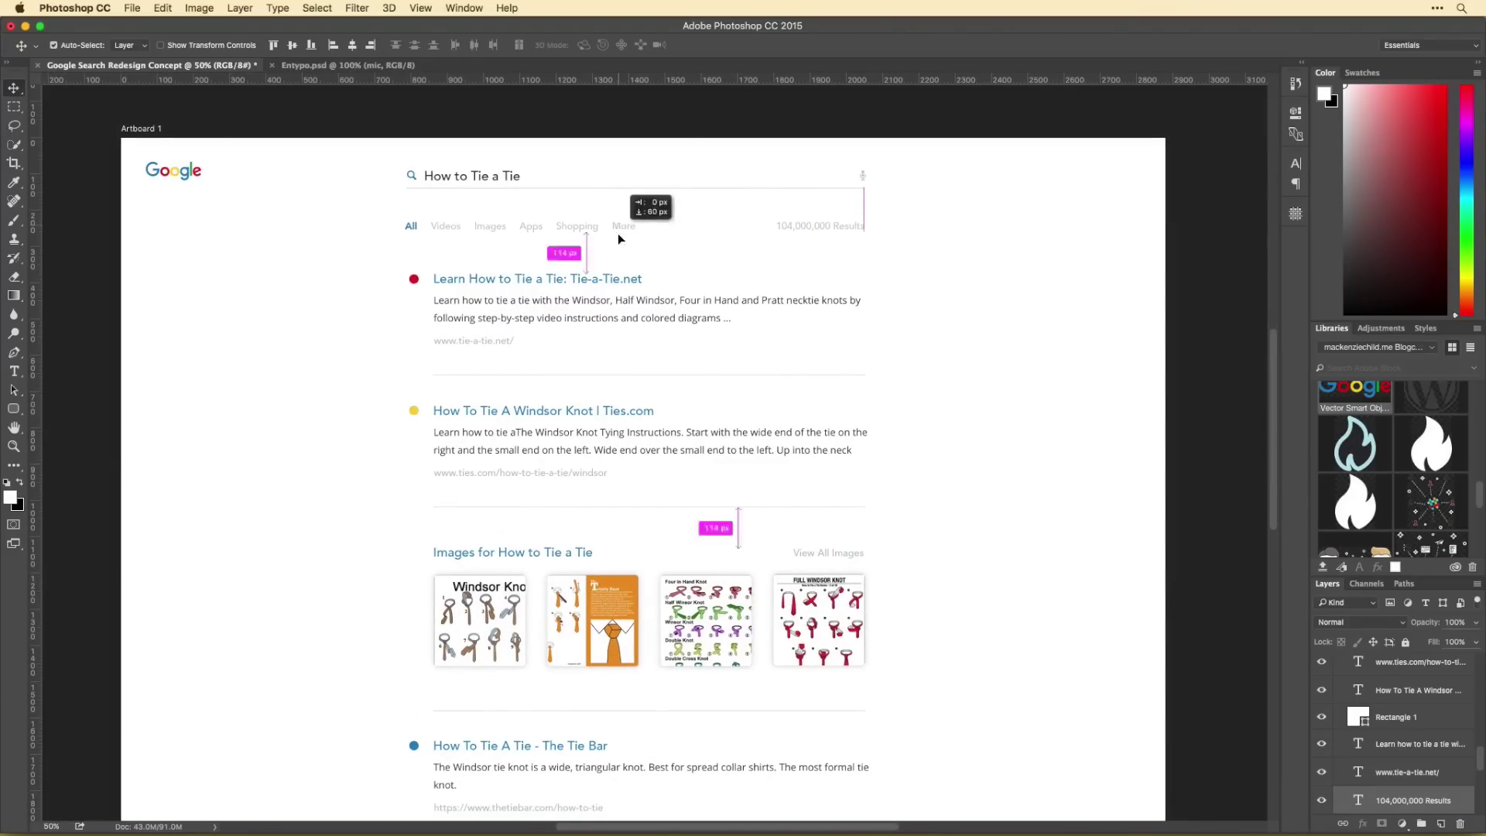
# Step: Draw a 36 x 4 px rectangle as an underline below "All", filled with the blue of its text
pyautogui.click(408, 236)
pyautogui.scroll(5, 408, 235)
pyautogui.press('u')
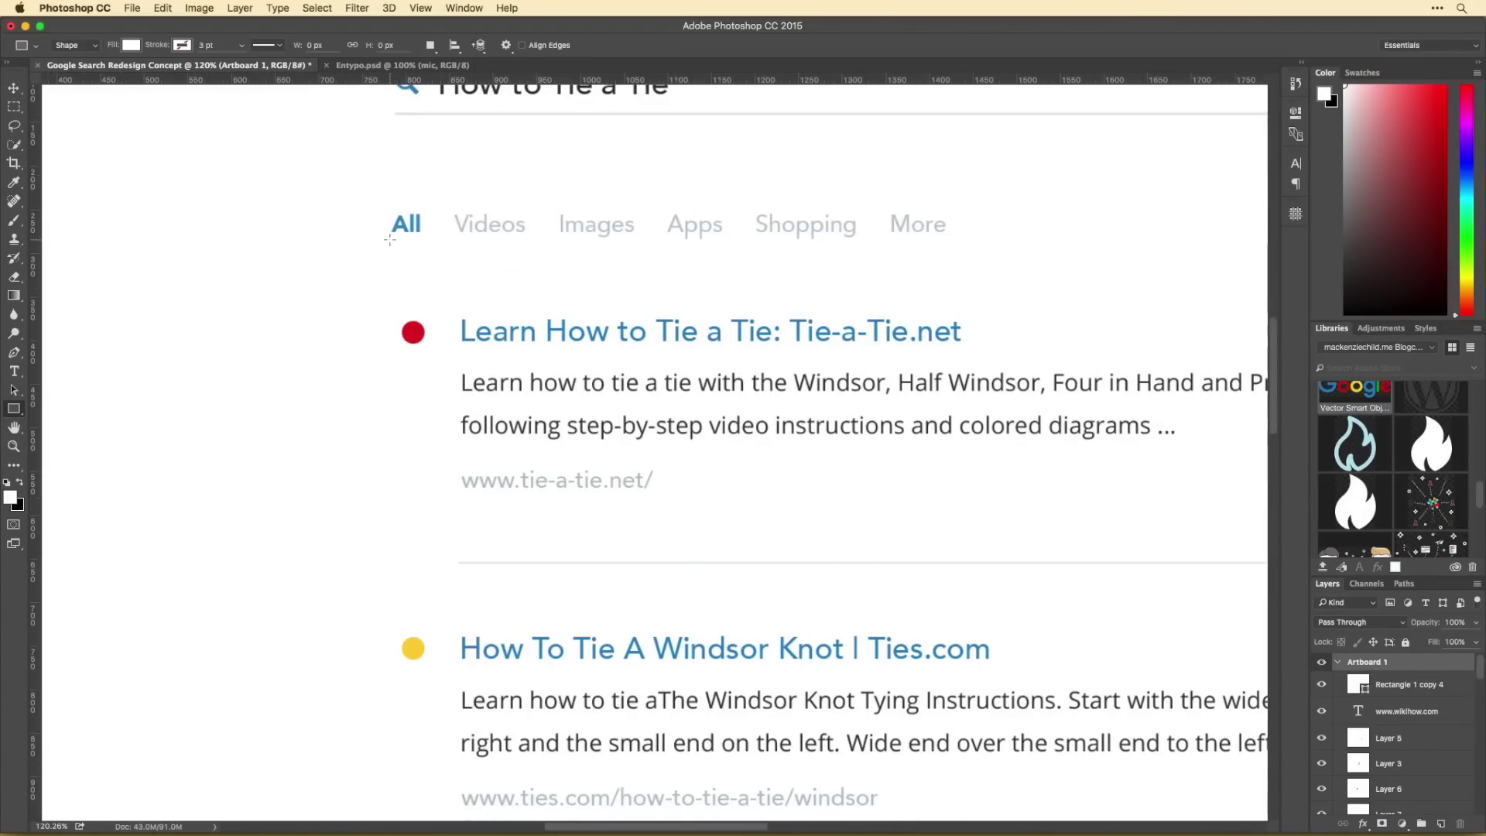
pyautogui.moveTo(388, 241); pyautogui.dragTo(422, 244)
pyautogui.doubleClick(1358, 684)
pyautogui.click(407, 223)
pyautogui.press('Return')
pyautogui.press('v')
pyautogui.scroll(-2, 462, 354)
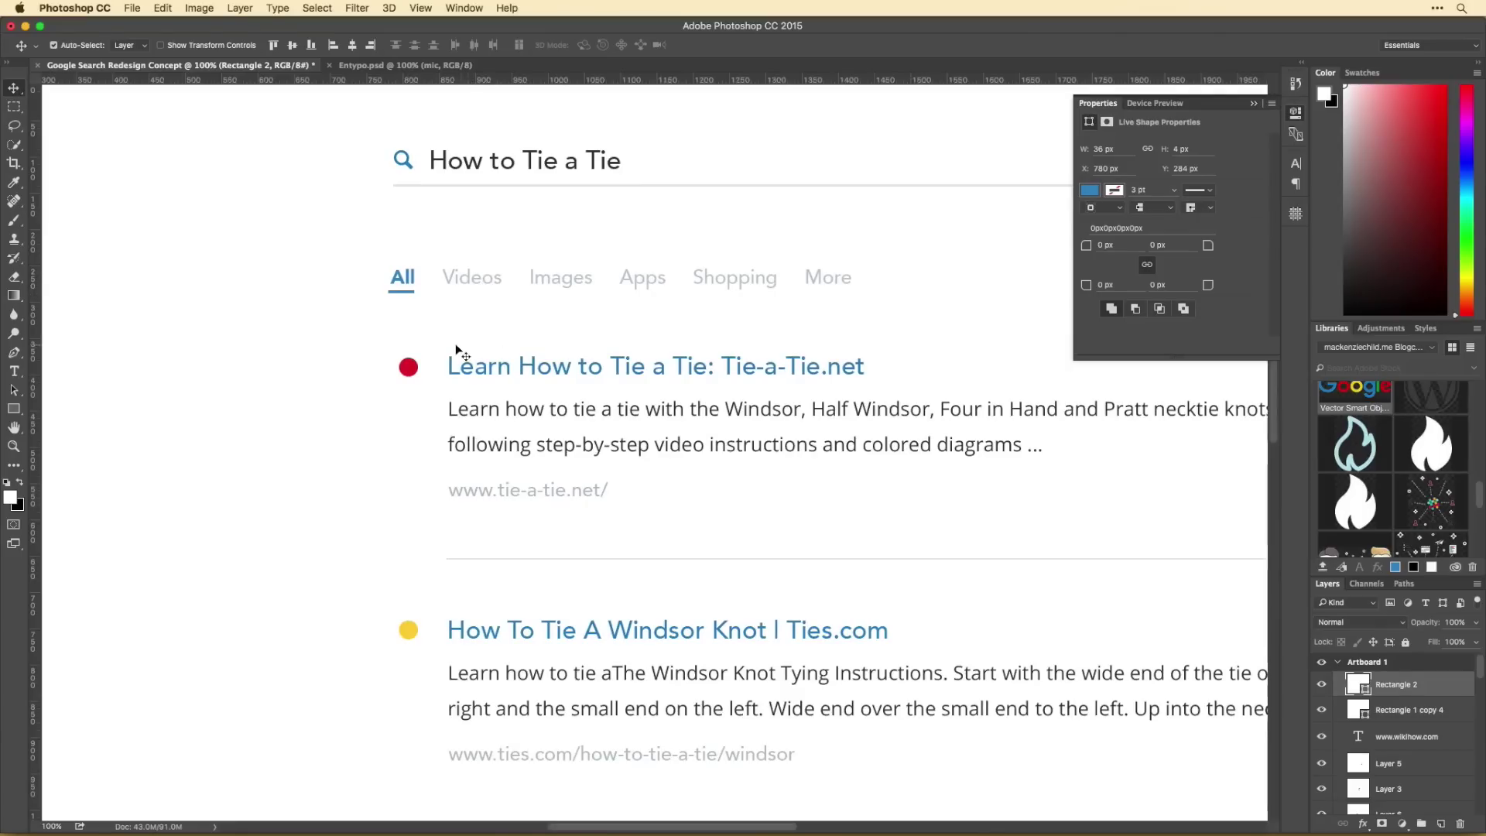
pyautogui.scroll(-2, 507, 315)
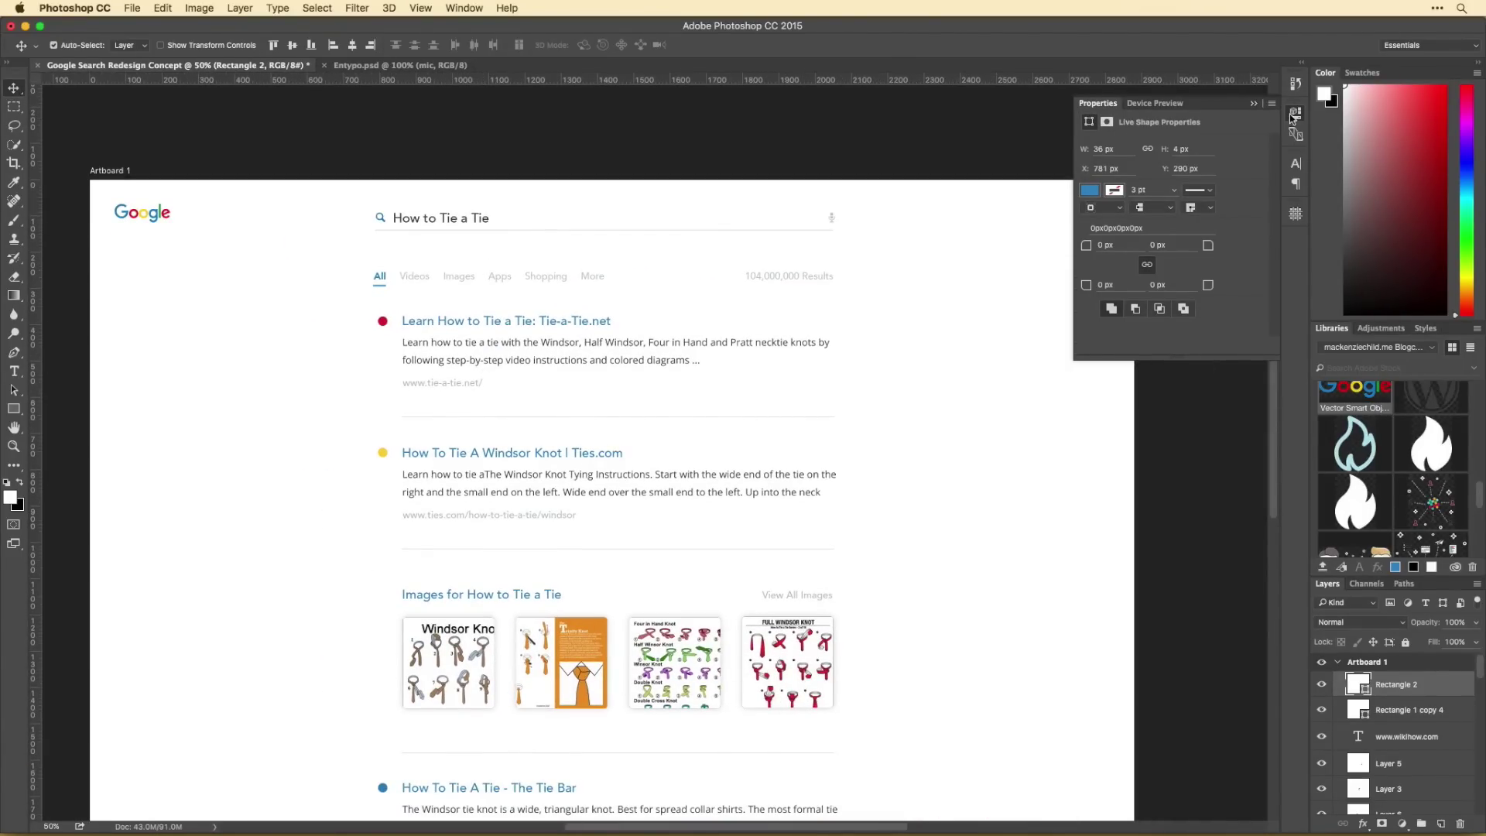
pyautogui.click(1293, 114)
# Step: Add a horizontal guide at the Google logo and raise the search bar to line up with the logo
pyautogui.moveTo(147, 80); pyautogui.dragTo(444, 217)
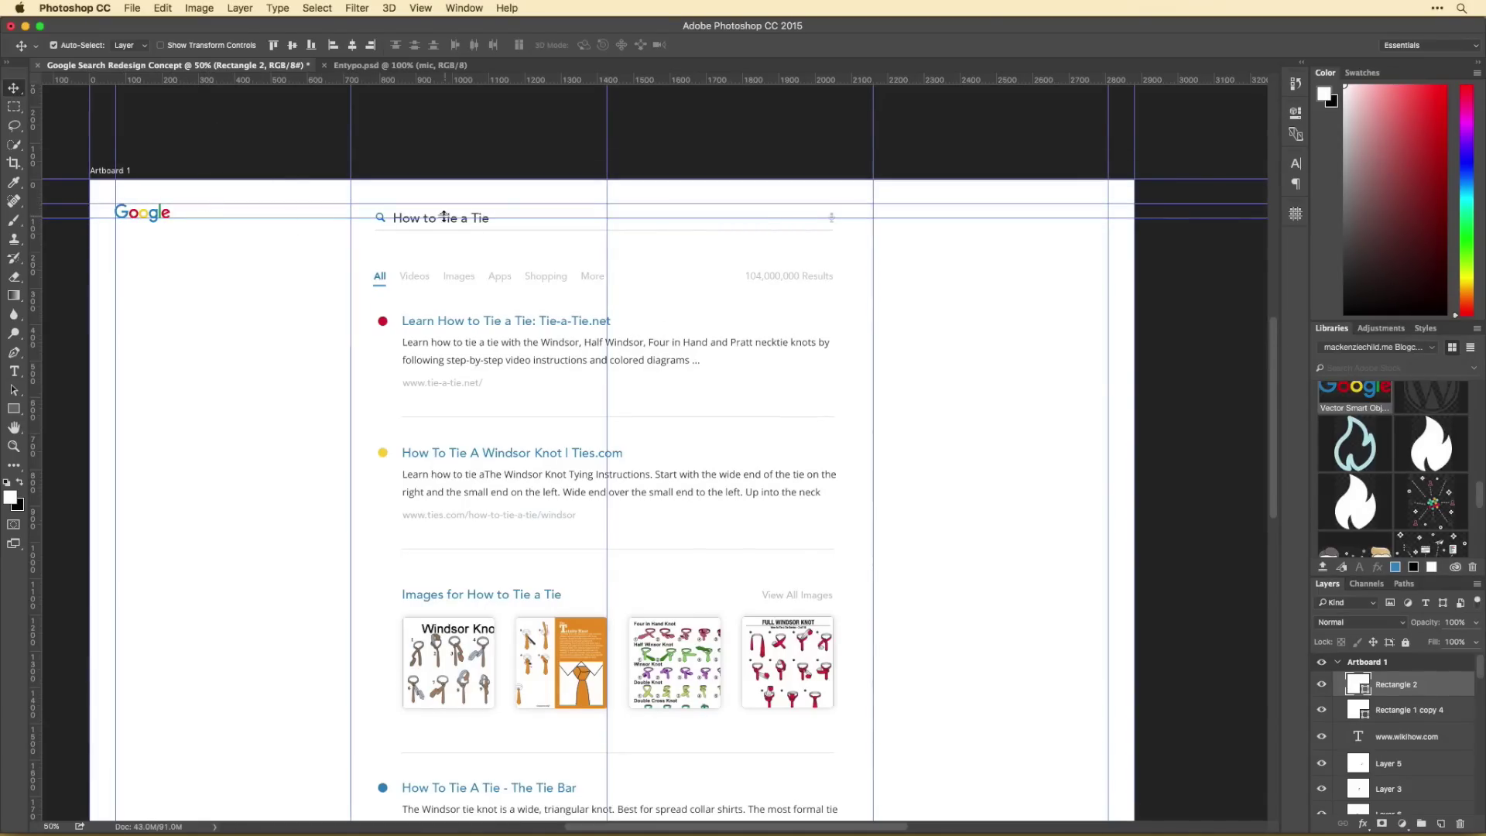
pyautogui.click(856, 236)
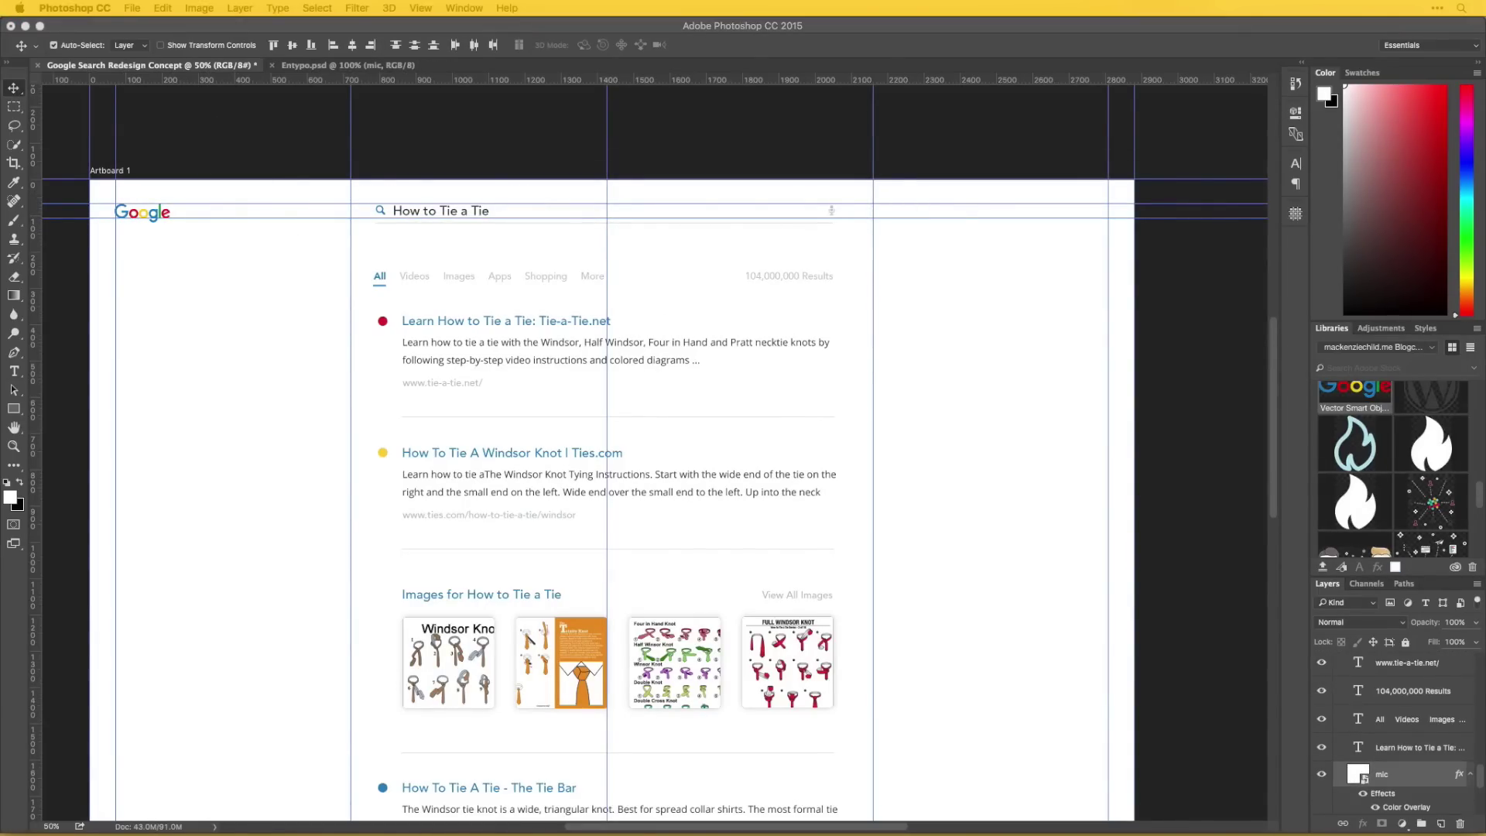
# Step: Place the profile_image_small picture at the header's right margin guide and clip it to a circle
pyautogui.moveTo(443, 295); pyautogui.dragTo(236, 240)
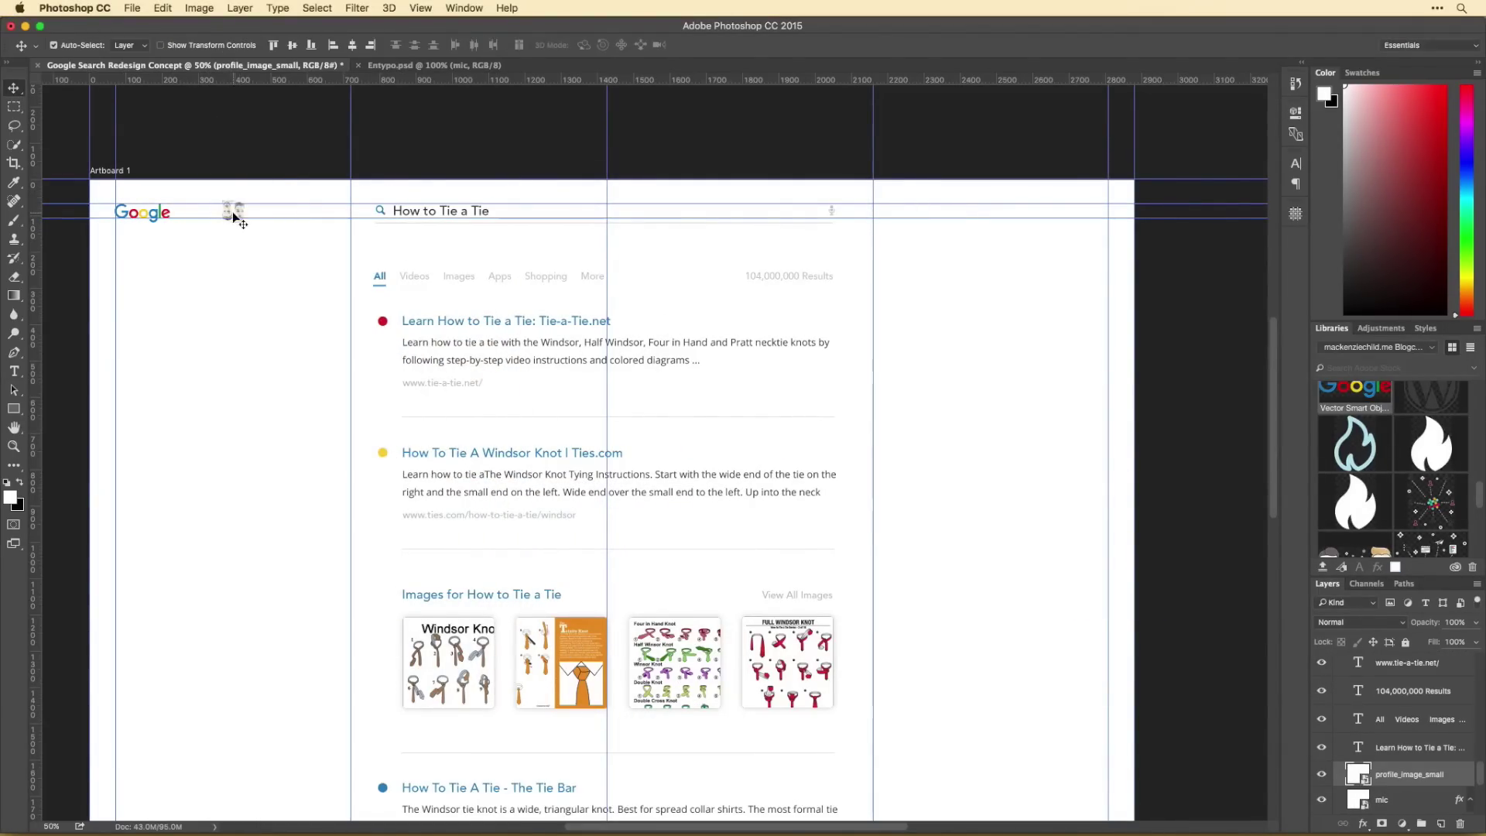
pyautogui.click(1104, 210)
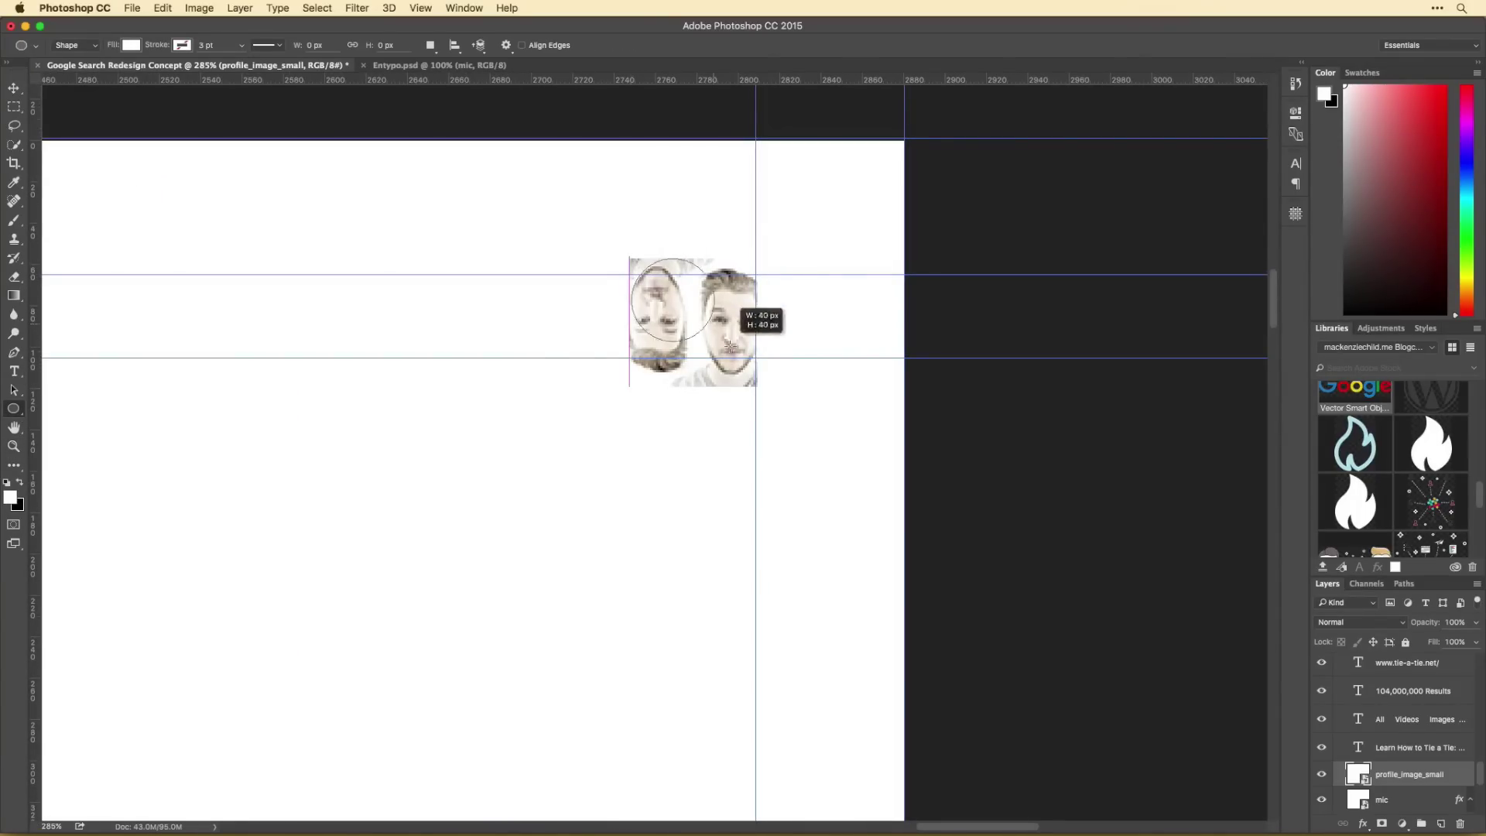
pyautogui.moveTo(729, 346); pyautogui.dragTo(754, 379)
pyautogui.press('super+alt+g')
pyautogui.press('v')
pyautogui.scroll(-2, 719, 360)
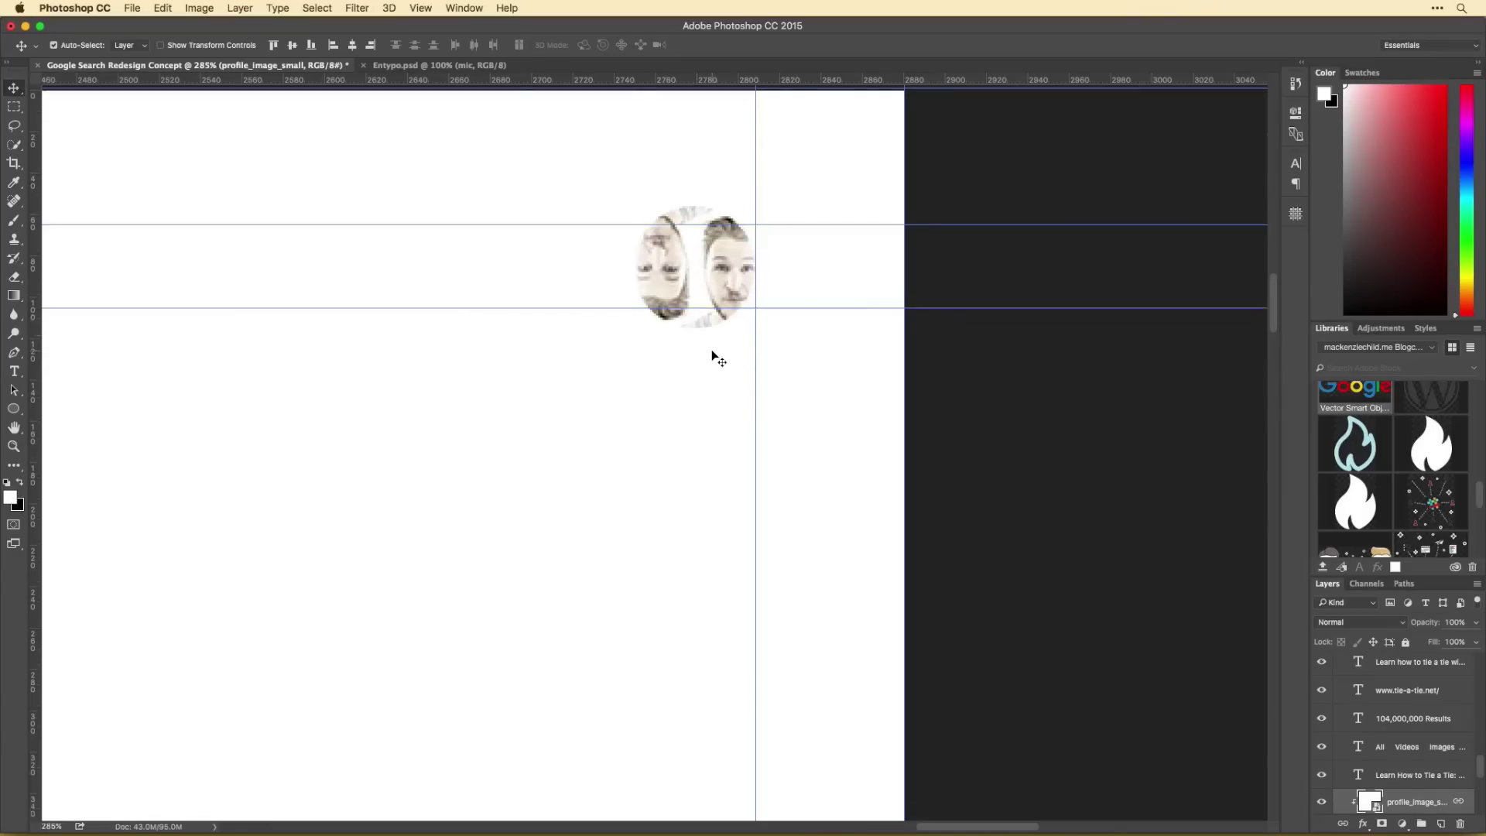
# Step: Nudge the search bar down slightly, and move the results column left so its text lines up with the search icon
pyautogui.press('super+0')
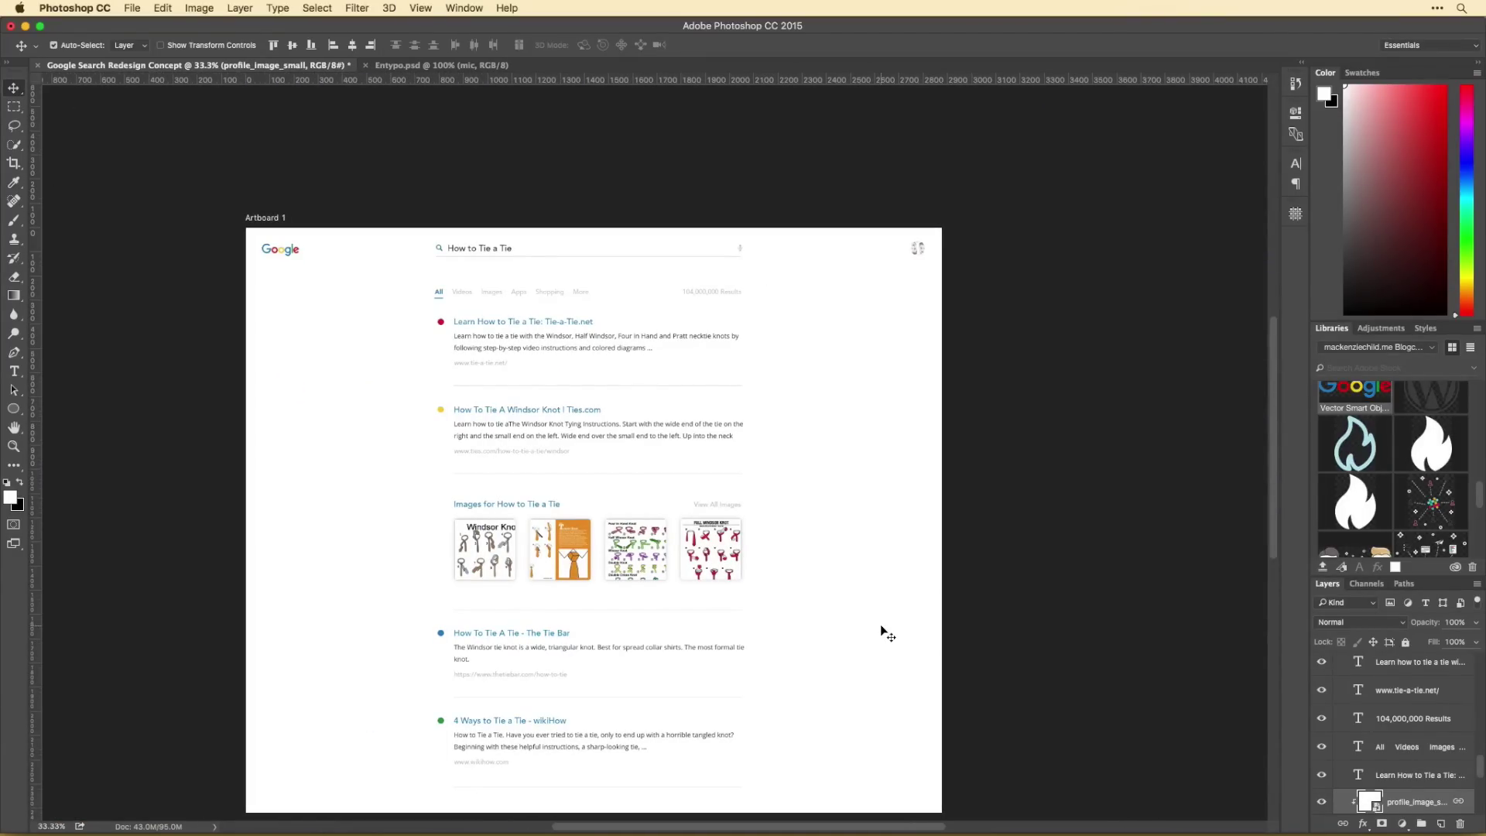
pyautogui.hotkey('shift', 'Down')
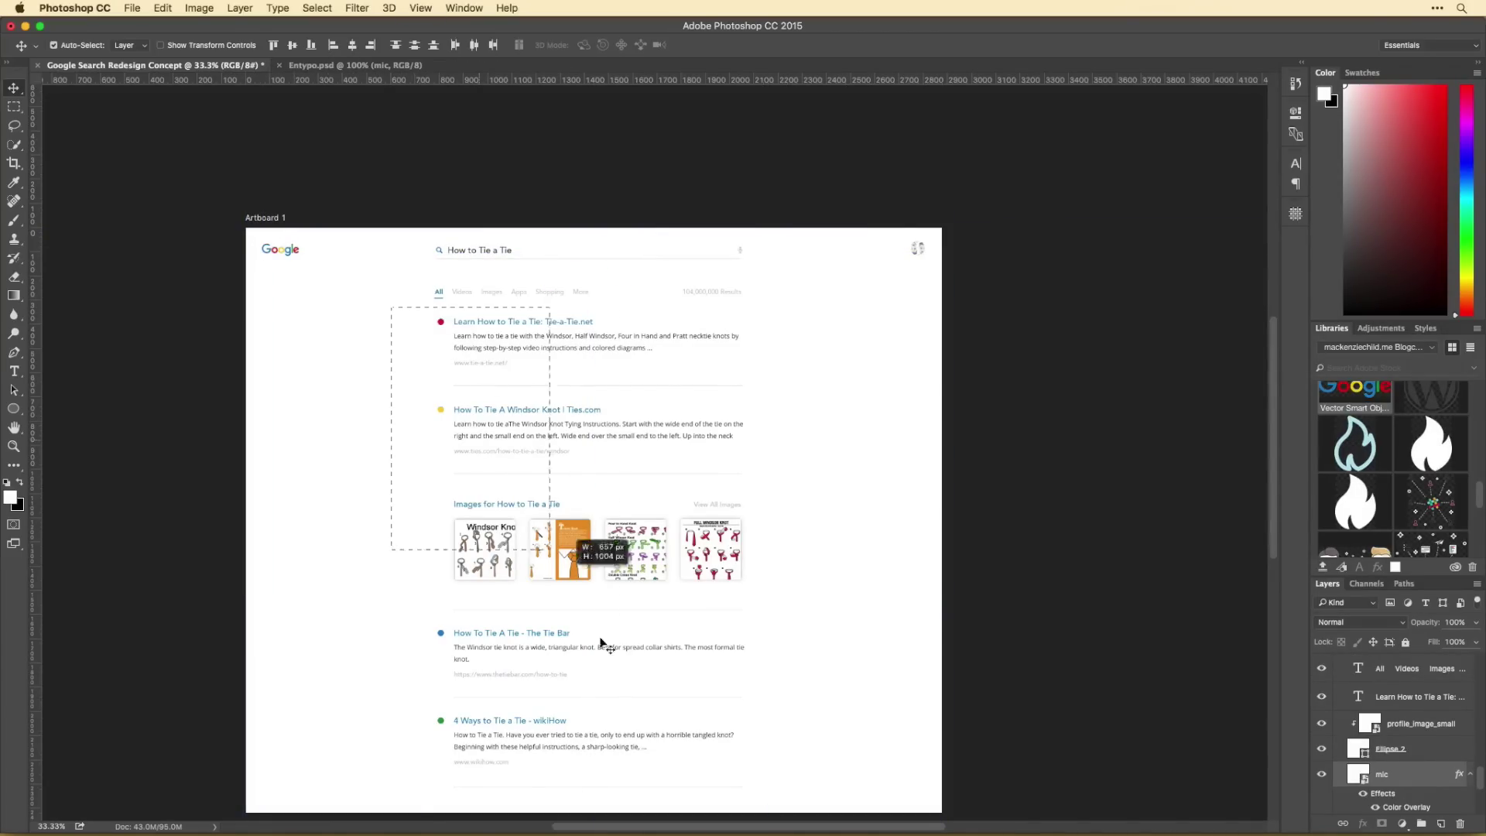
pyautogui.moveTo(600, 643); pyautogui.dragTo(601, 644)
pyautogui.moveTo(421, 321); pyautogui.dragTo(822, 774)
pyautogui.hscroll(2, 756, 440)
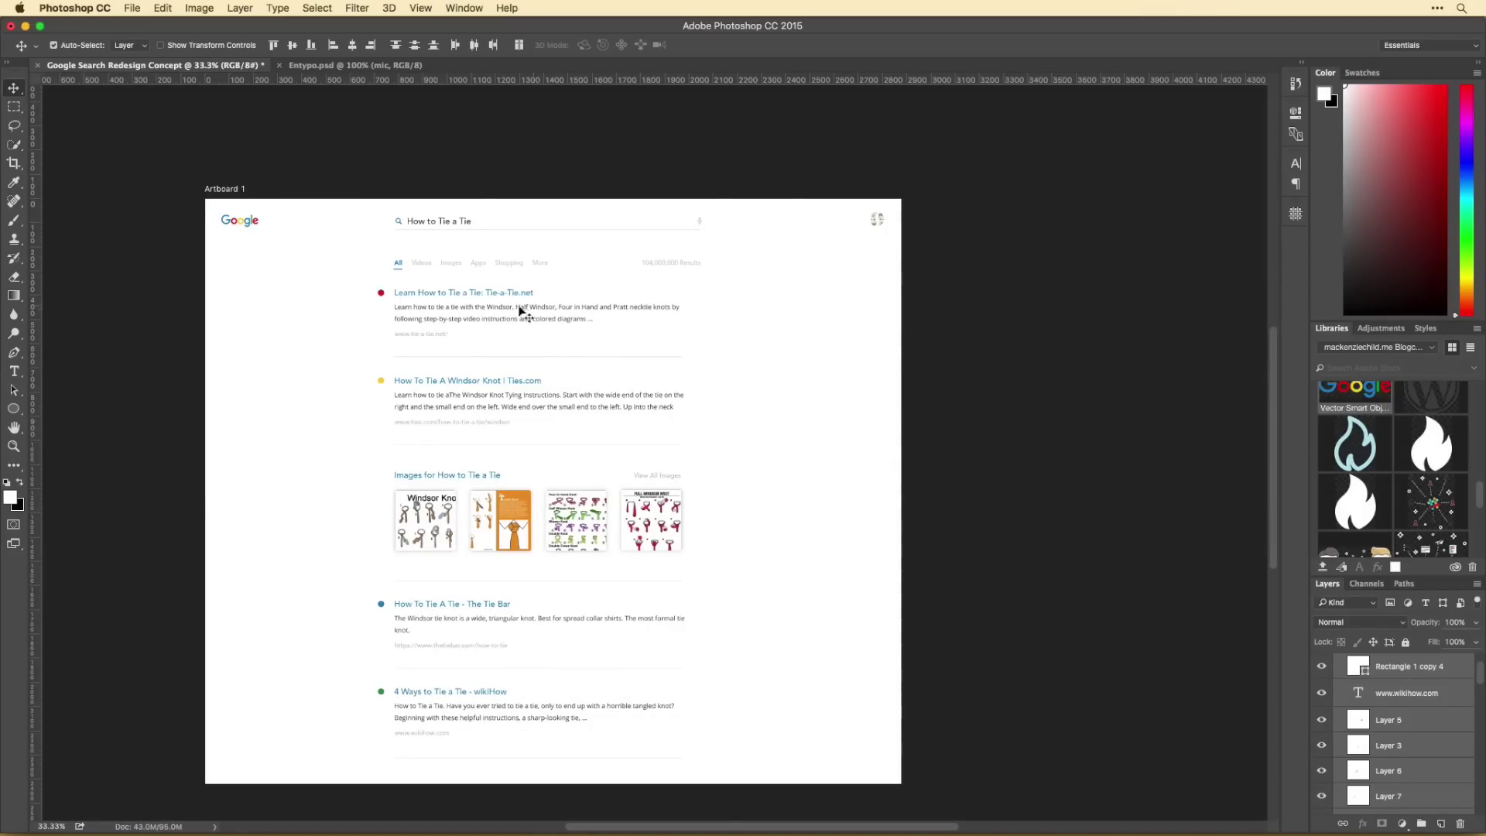
# Step: Duplicate the first result below the fourth one so it is cut off by the artboard's bottom edge
pyautogui.click(440, 291)
pyautogui.click(629, 613)
pyautogui.hscroll(1, 708, 478)
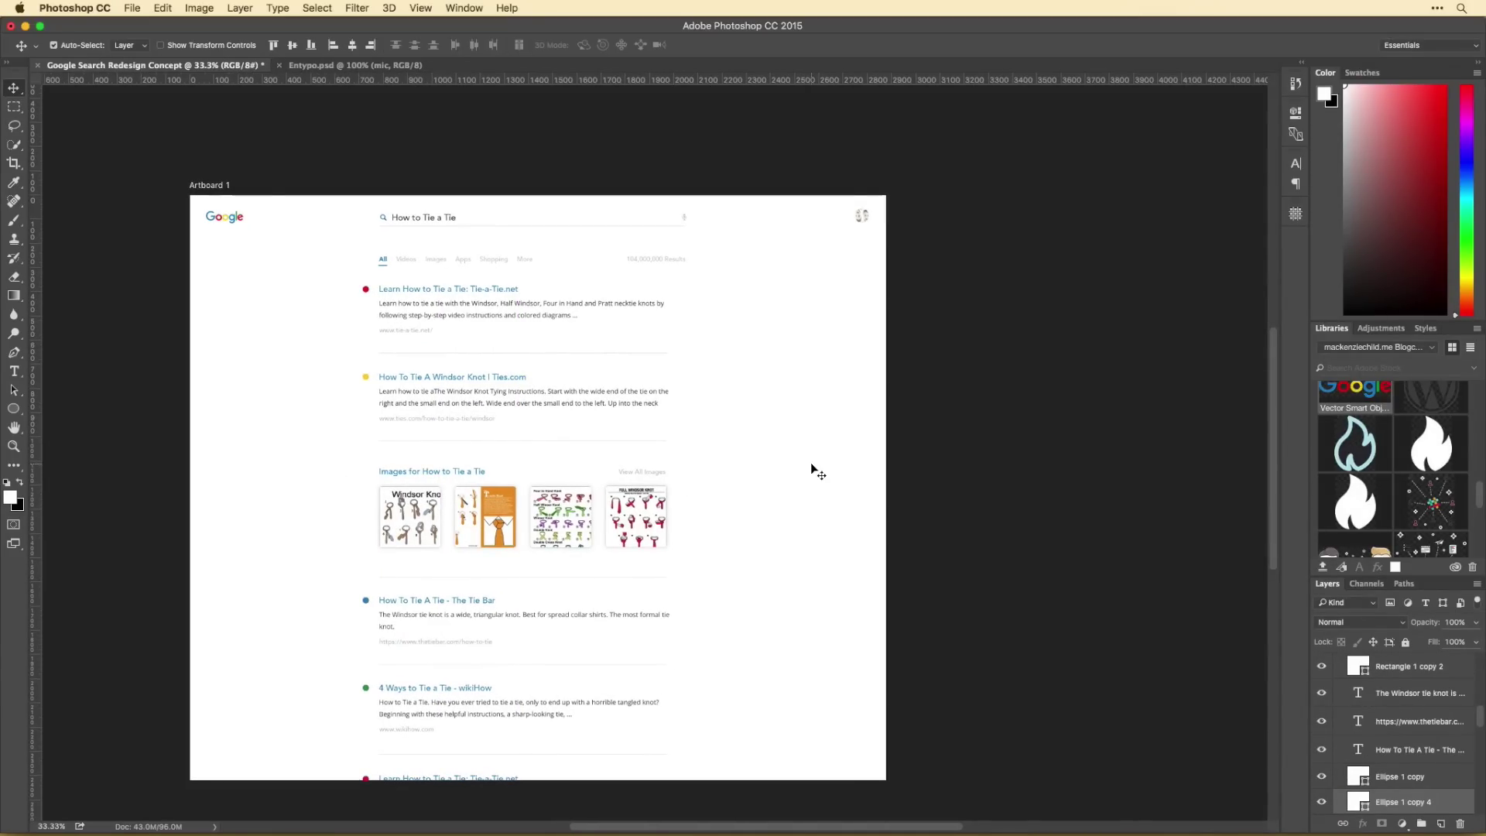
# Step: Bring the layout icon from Entypo.psd into the header beside the profile picture and duplicate it into a four-by-four grid of squares
pyautogui.hscroll(-1, 818, 471)
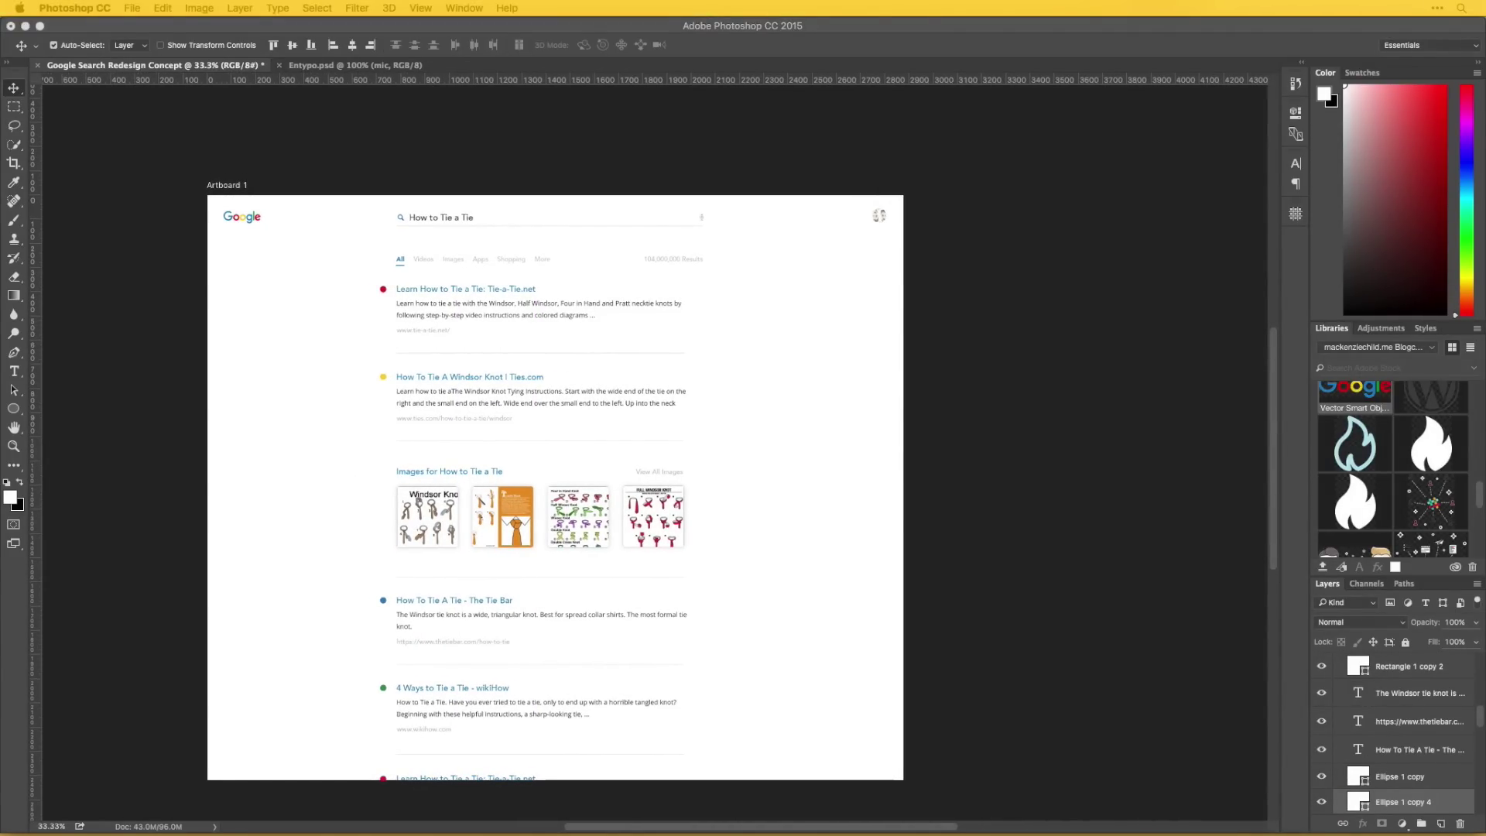
pyautogui.click(348, 65)
pyautogui.moveTo(655, 468); pyautogui.dragTo(693, 334)
pyautogui.press('Return')
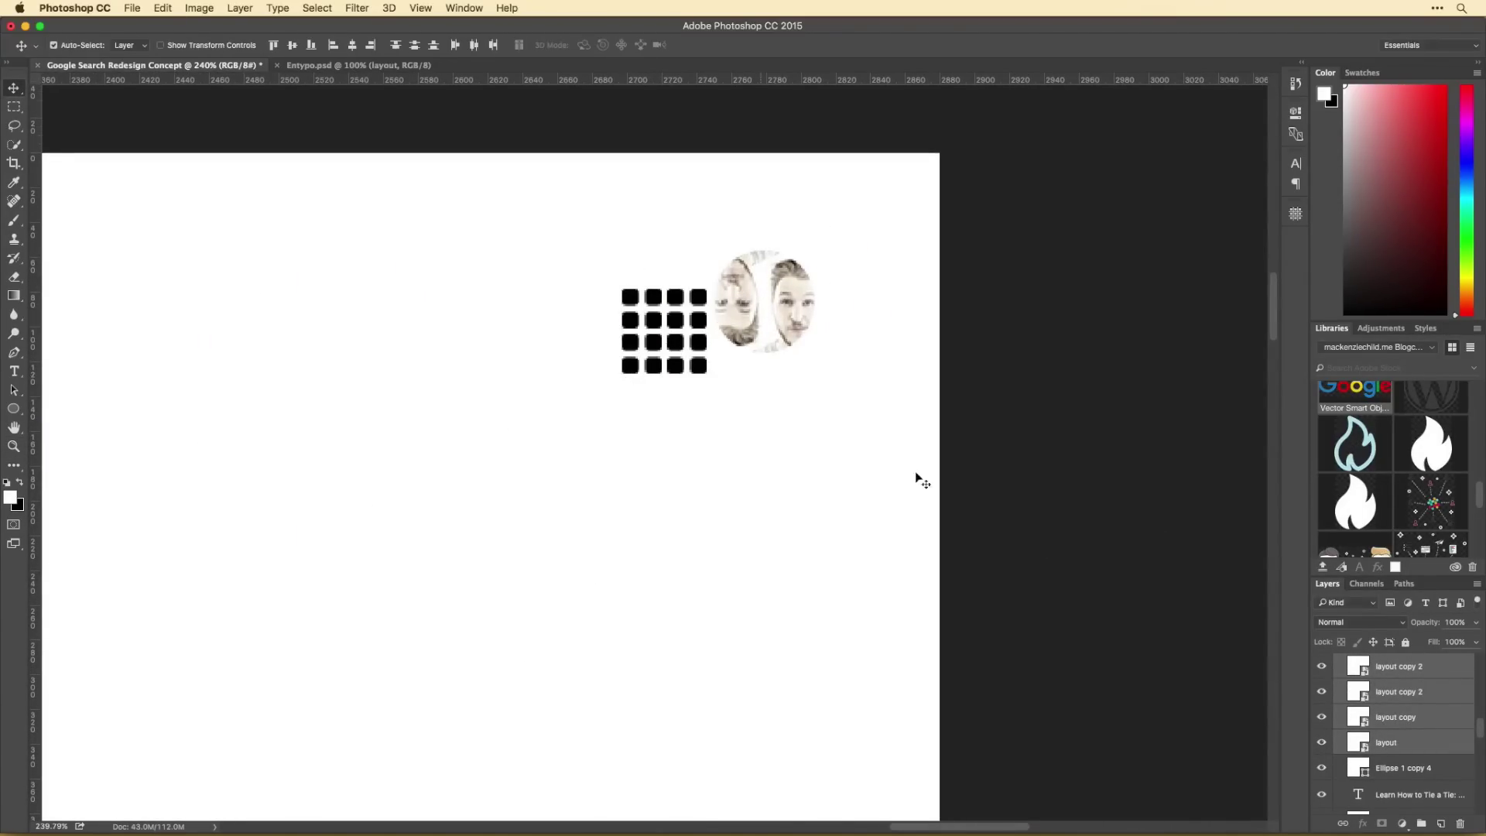
# Step: Merge the layout icon copies into one masked three-by-three grid layer and recolour it light grey with a Color Overlay
pyautogui.rightClick(1439, 691)
pyautogui.click(1385, 629)
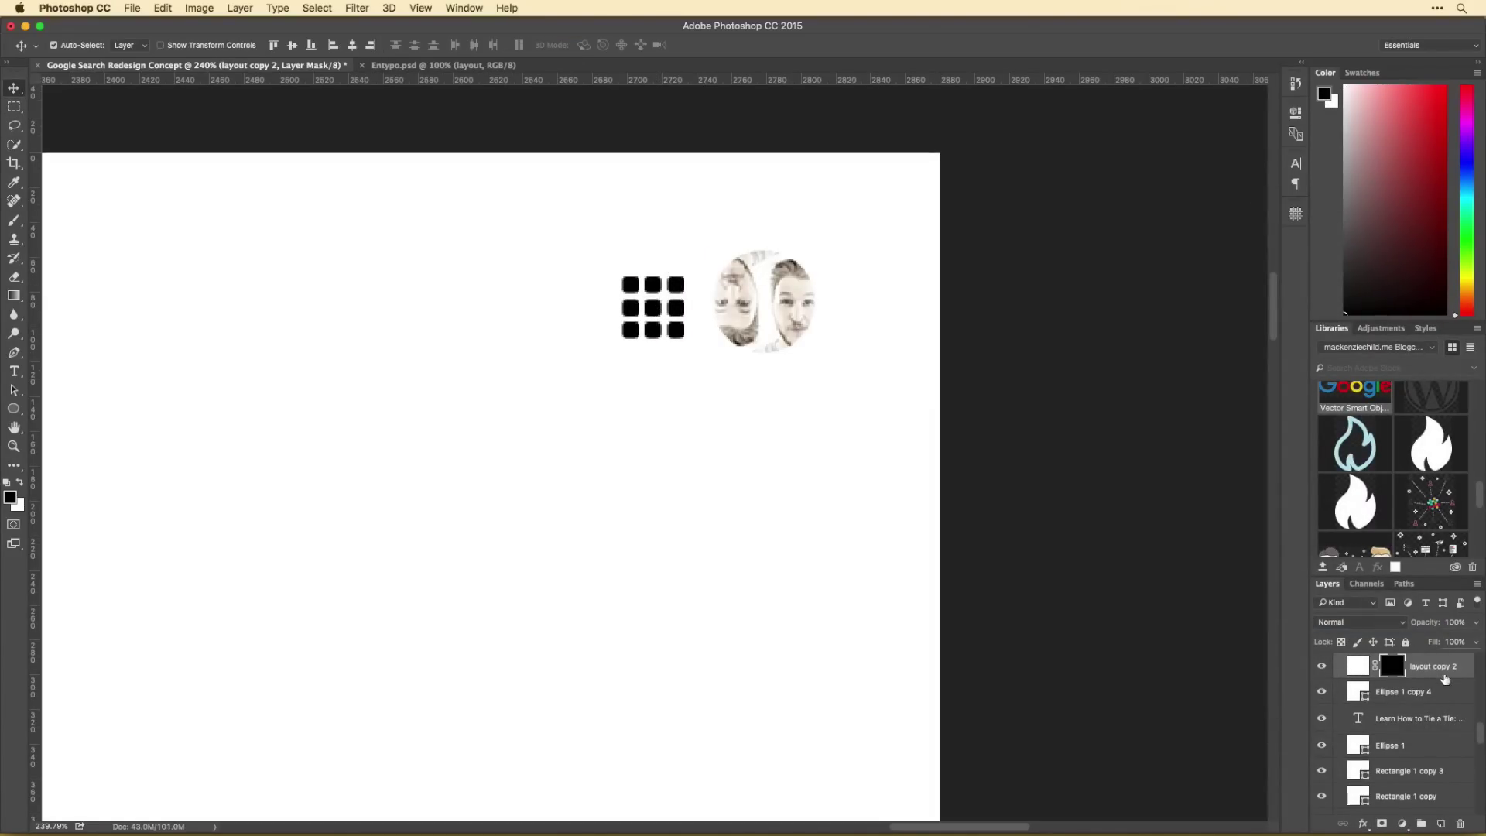
pyautogui.doubleClick(1444, 678)
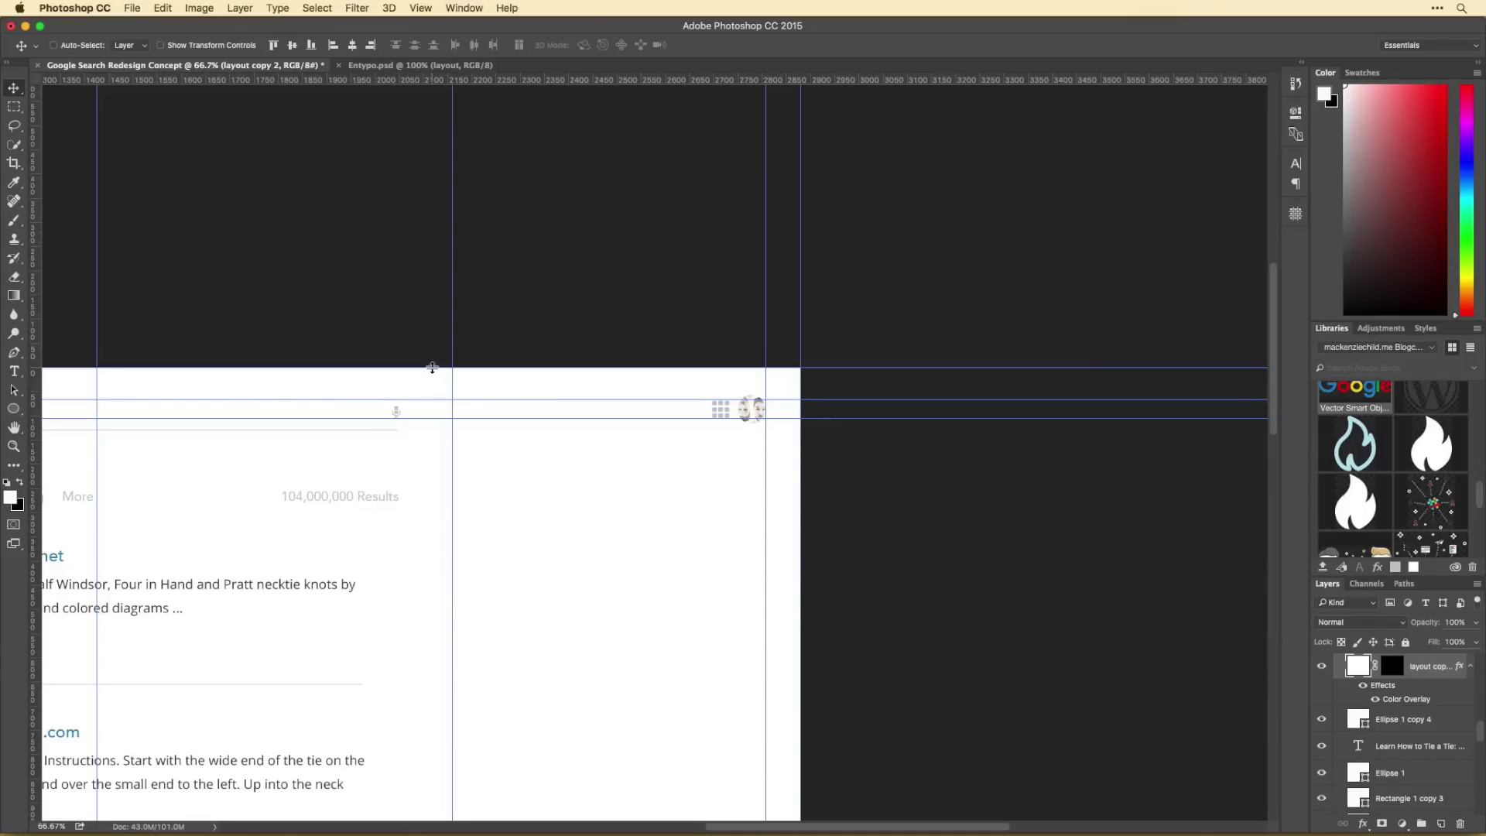
pyautogui.press('super+minus')
pyautogui.press('super+minus')
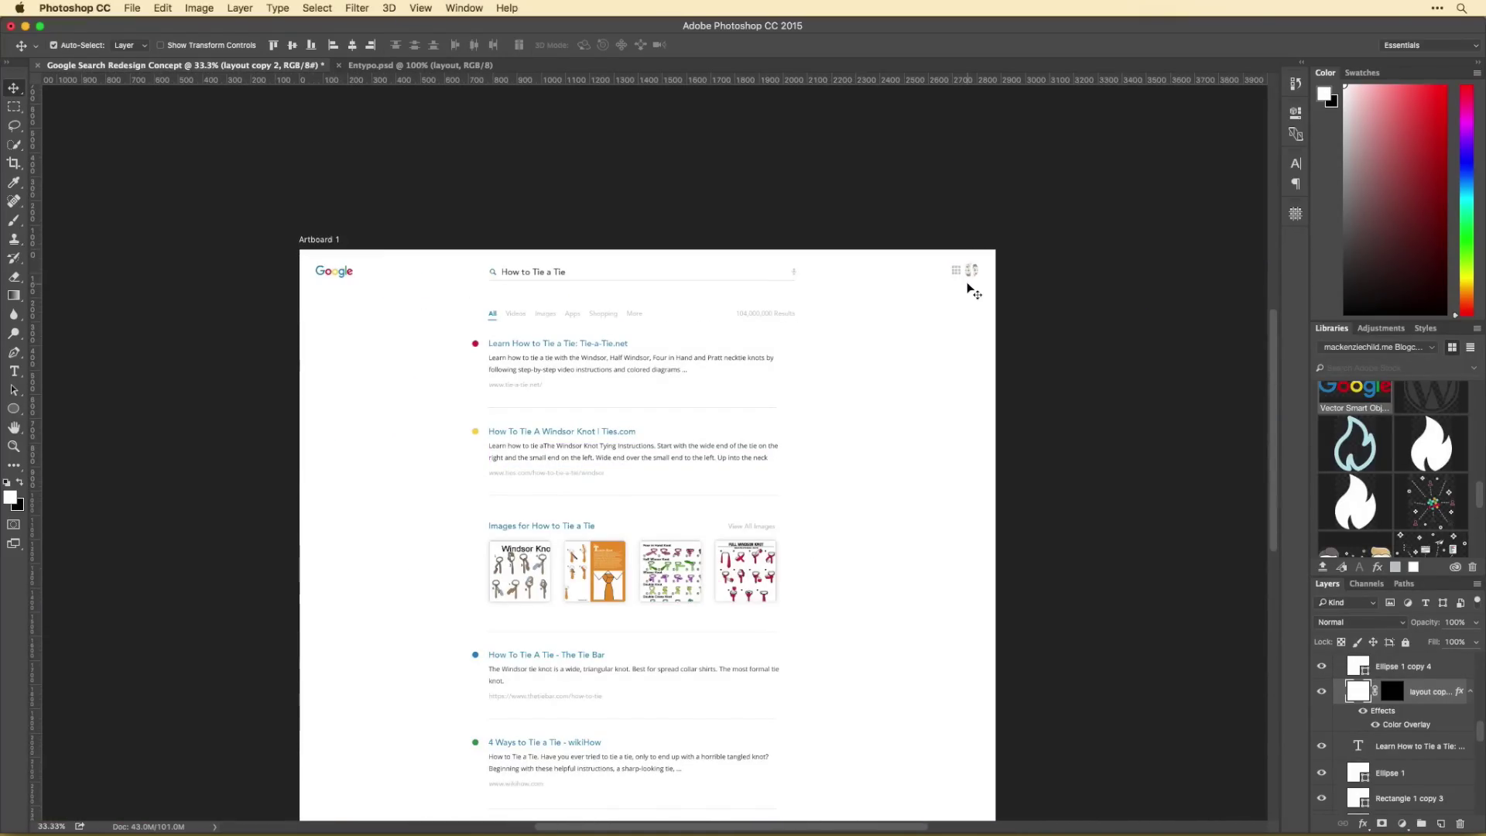
pyautogui.scroll(-3, 932, 504)
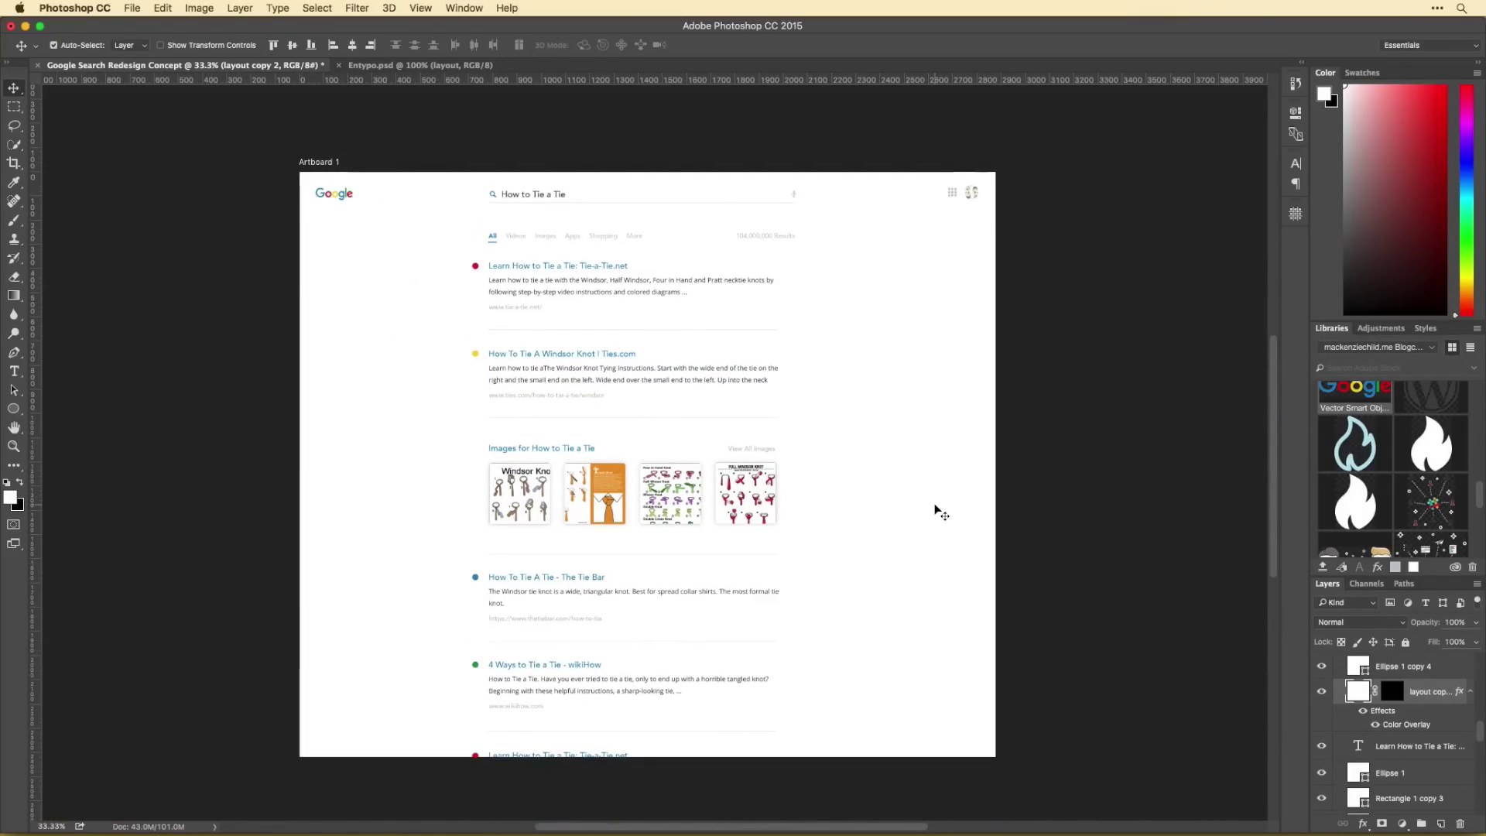
pyautogui.hotkey('shift', 'v')
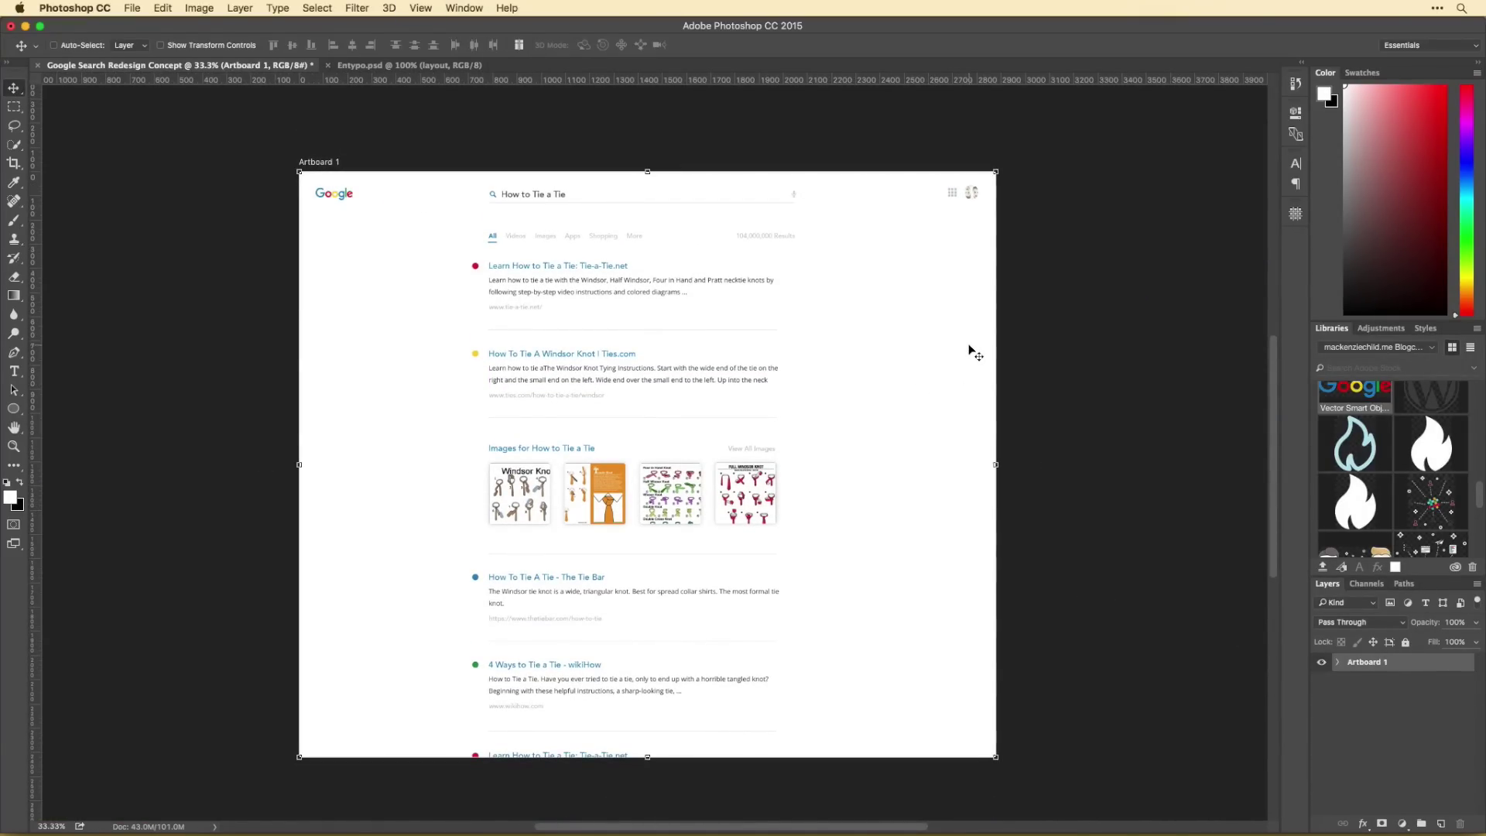